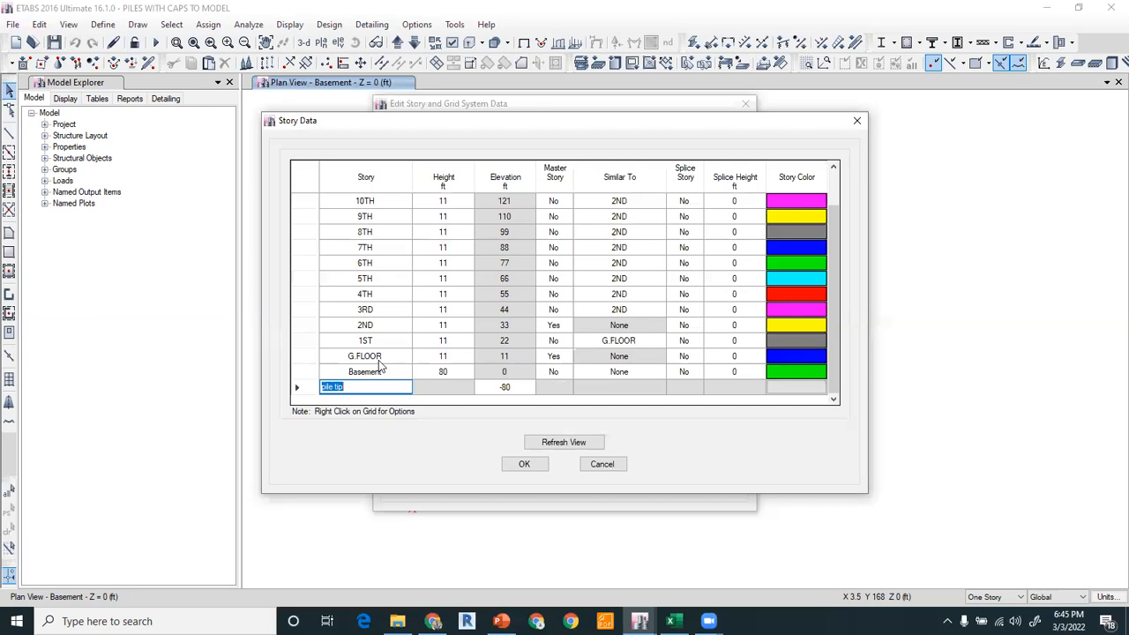
Name the bottom story 80' pile and add a new story at elevation -60 ft, keeping existing story elevations.
{"action": "type", "text": "80'"}
{"action": "key", "text": "Return"}
{"action": "right_click", "coordinate": [295, 392]}
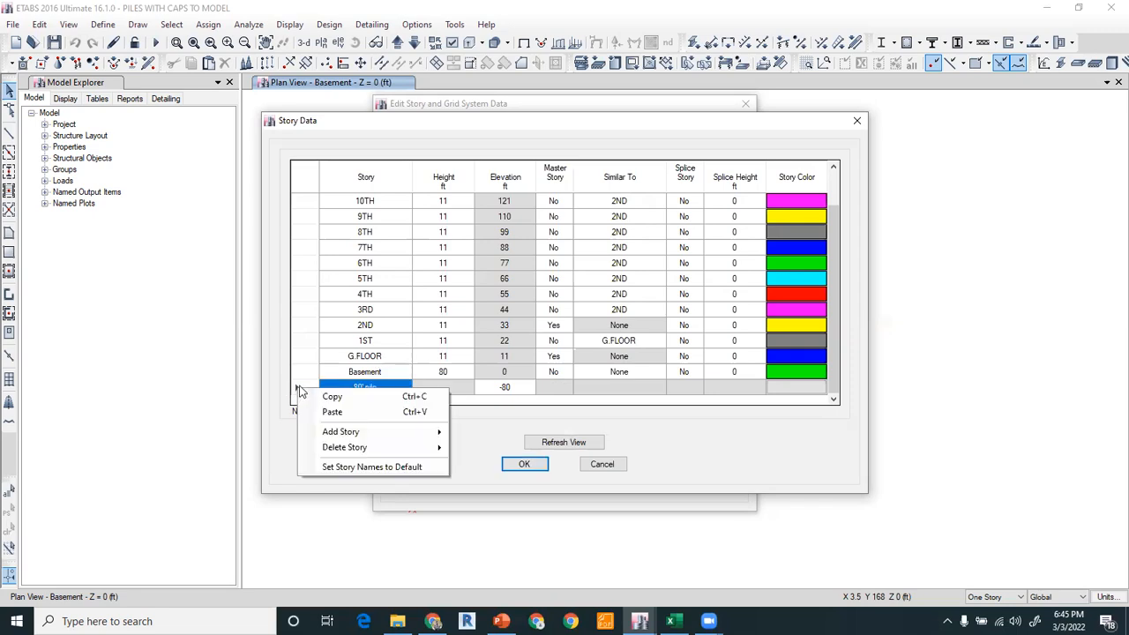
{"action": "mouse_move", "coordinate": [358, 434]}
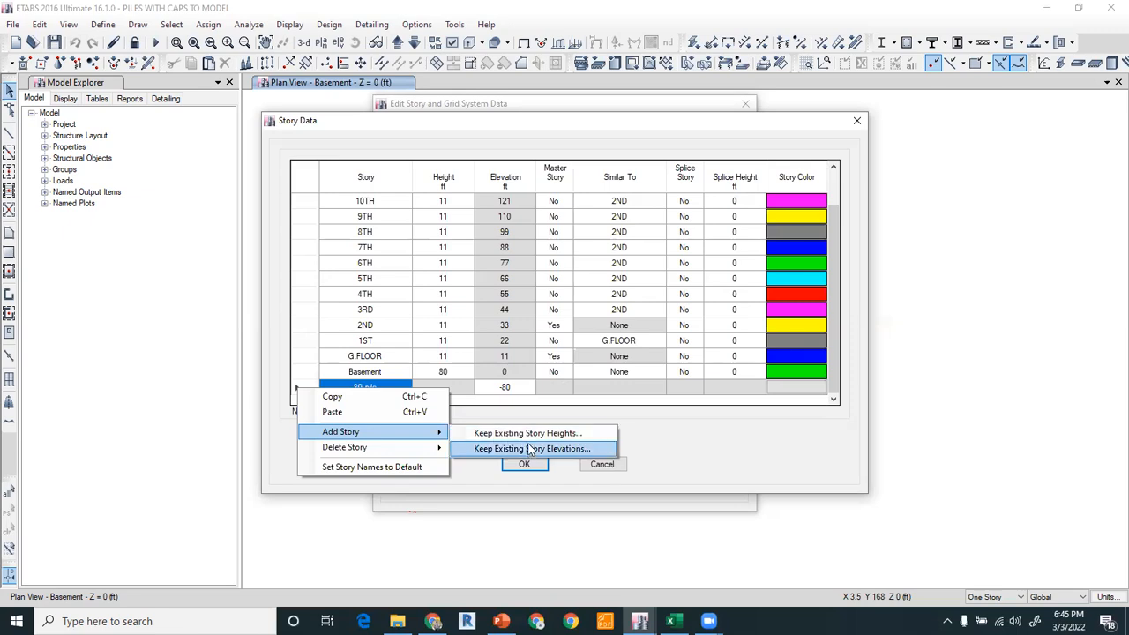
{"action": "left_click", "coordinate": [532, 449]}
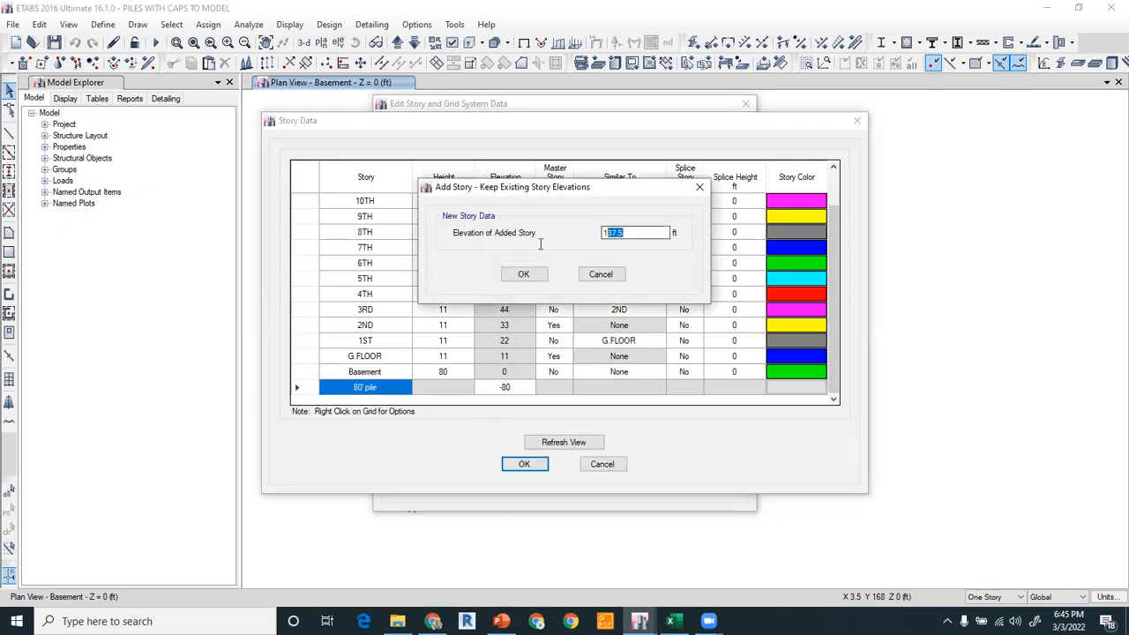
{"action": "type", "text": "-60"}
{"action": "left_click", "coordinate": [523, 275]}
{"action": "scroll", "coordinate": [388, 371], "scroll_direction": "down", "scroll_amount": 1}
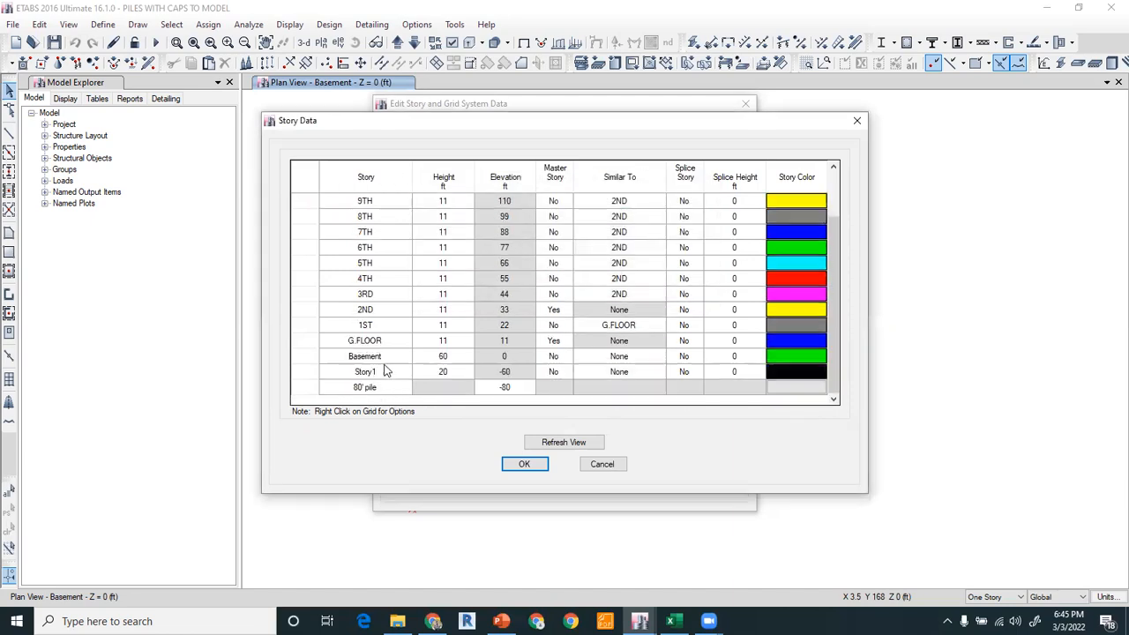
Rename the new story as 60' pile and confirm the story data.
{"action": "left_click", "coordinate": [388, 387]}
{"action": "left_click", "coordinate": [382, 371]}
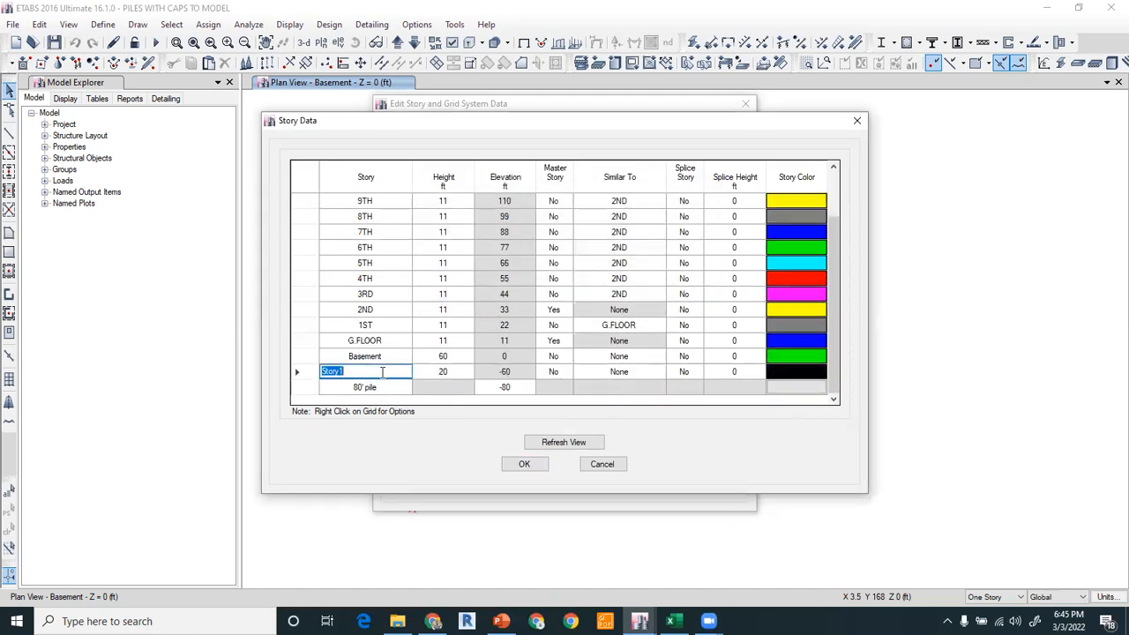
{"action": "type", "text": "60' pile"}
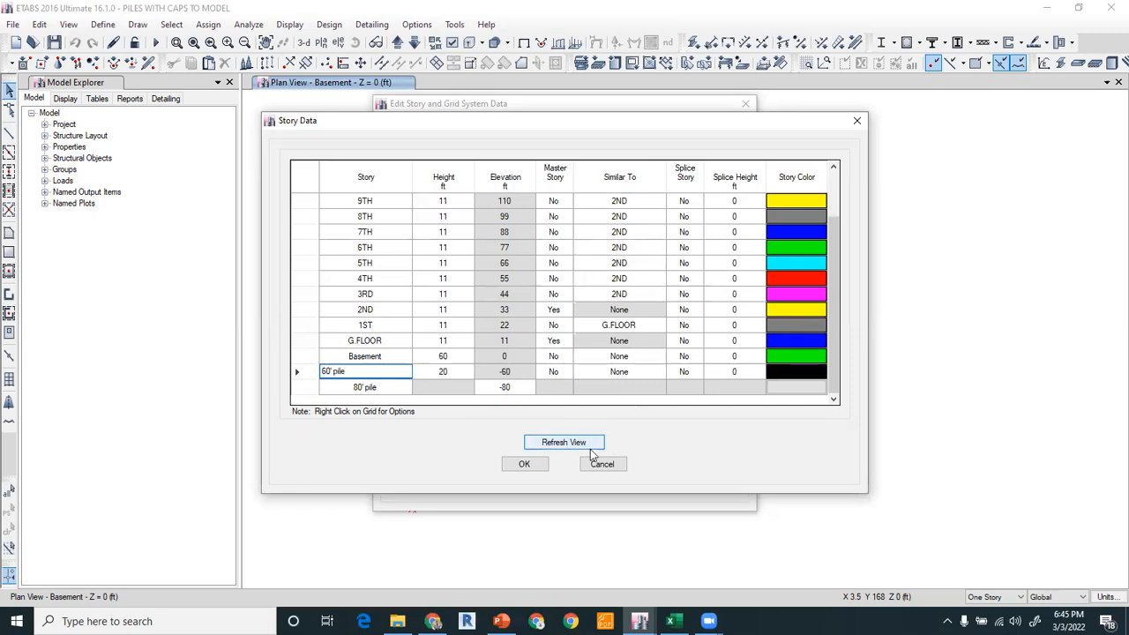
{"action": "left_click", "coordinate": [525, 464]}
{"action": "left_click", "coordinate": [531, 479]}
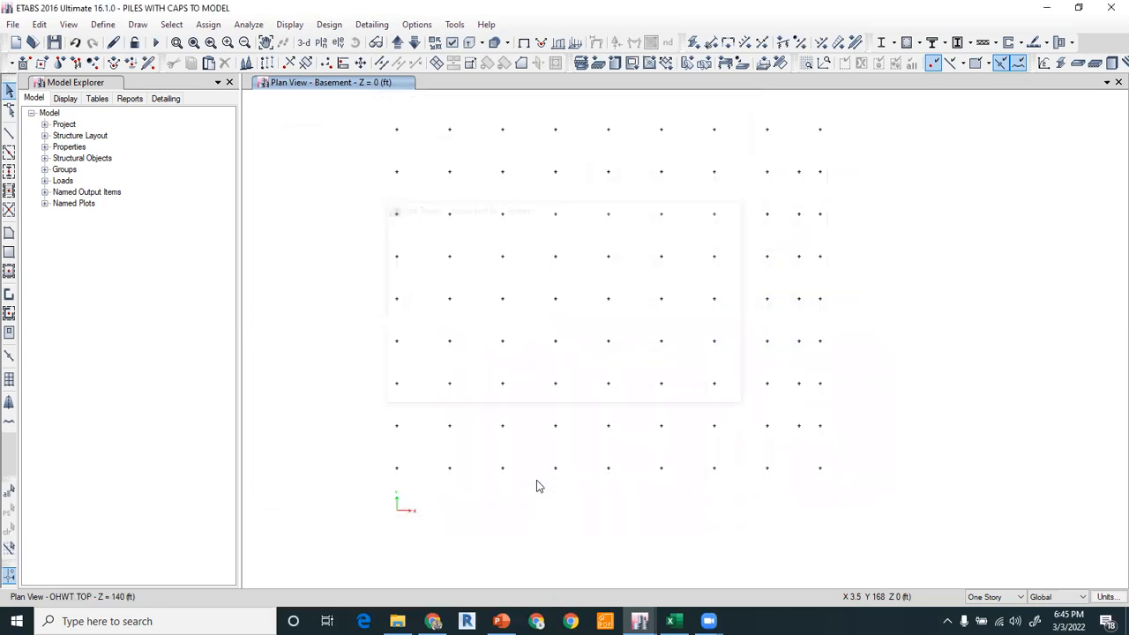
Switch the plan view to the 60' pile level and back to the Basement.
{"action": "left_click", "coordinate": [320, 42]}
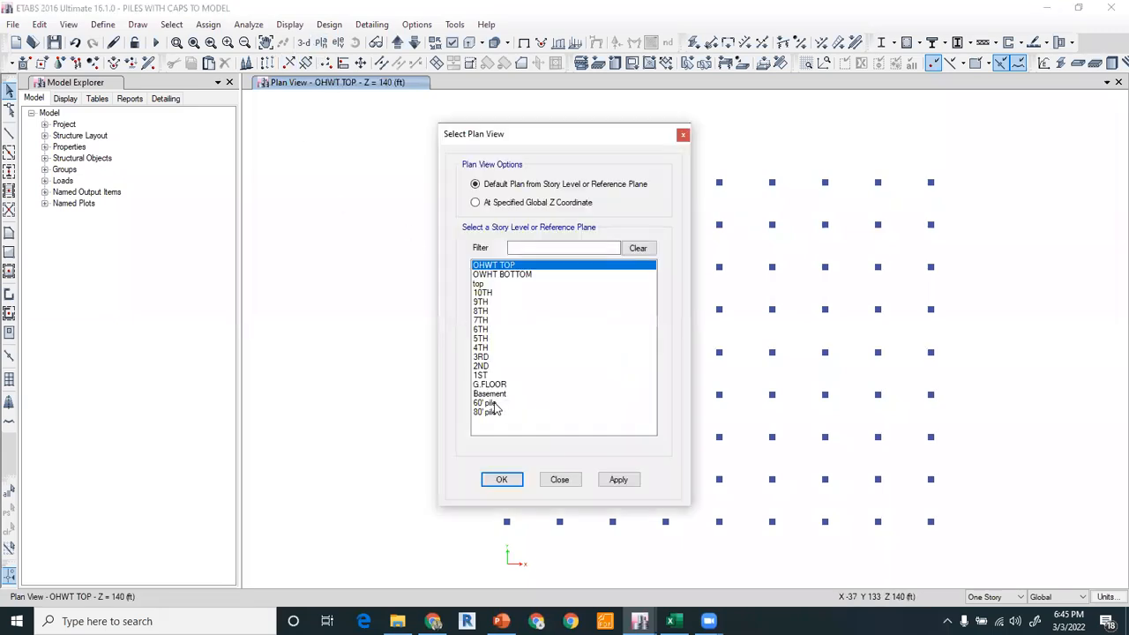
{"action": "left_click", "coordinate": [491, 395]}
{"action": "left_click", "coordinate": [501, 480]}
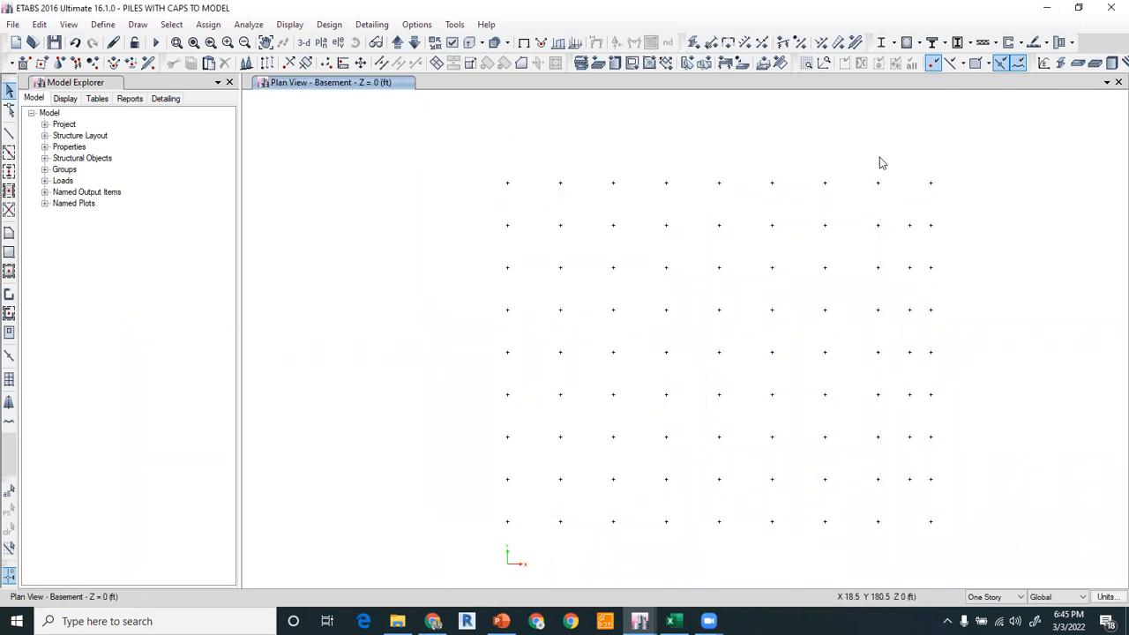
{"action": "left_click", "coordinate": [414, 42]}
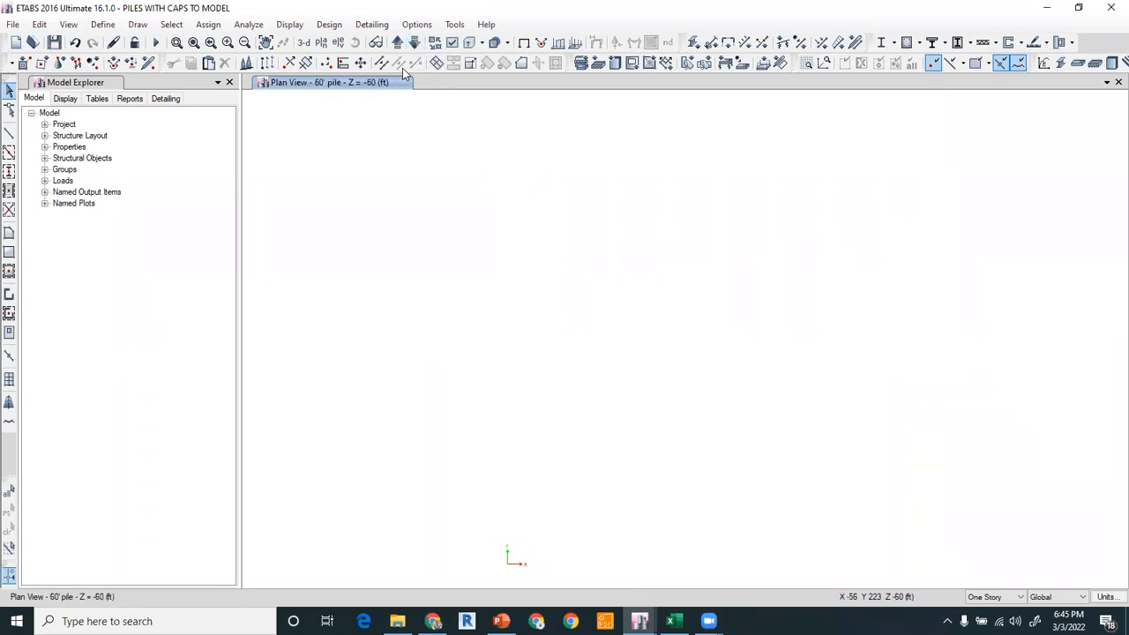
{"action": "left_click", "coordinate": [398, 45]}
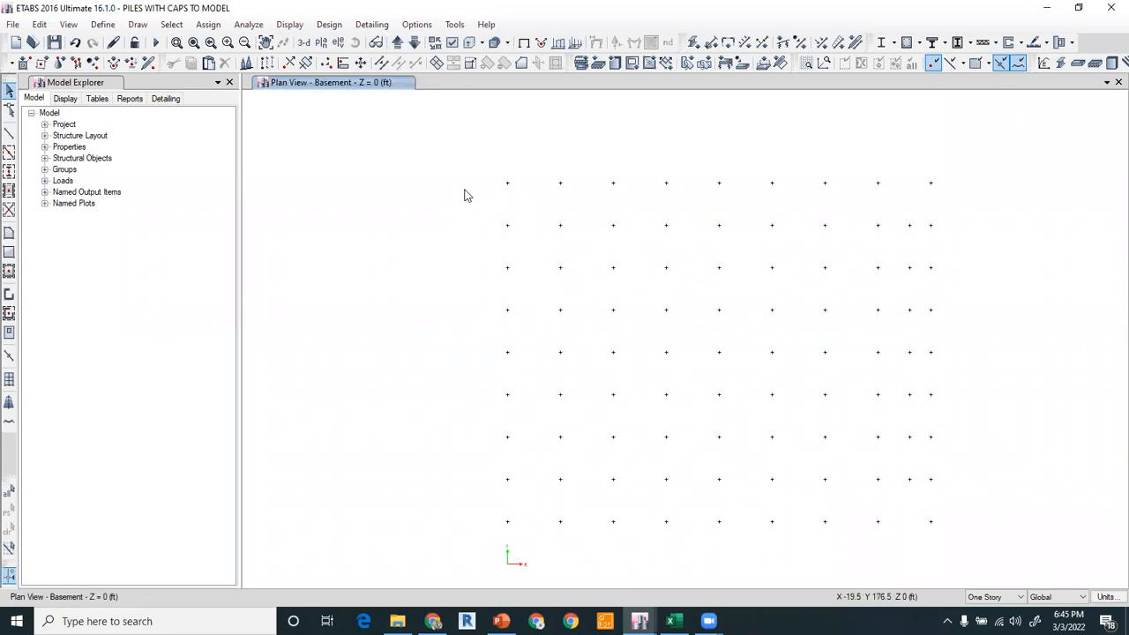
Rename the frame section pile 3" dia to PILE 30" DIA.
{"action": "left_click", "coordinate": [104, 24]}
{"action": "mouse_move", "coordinate": [125, 64]}
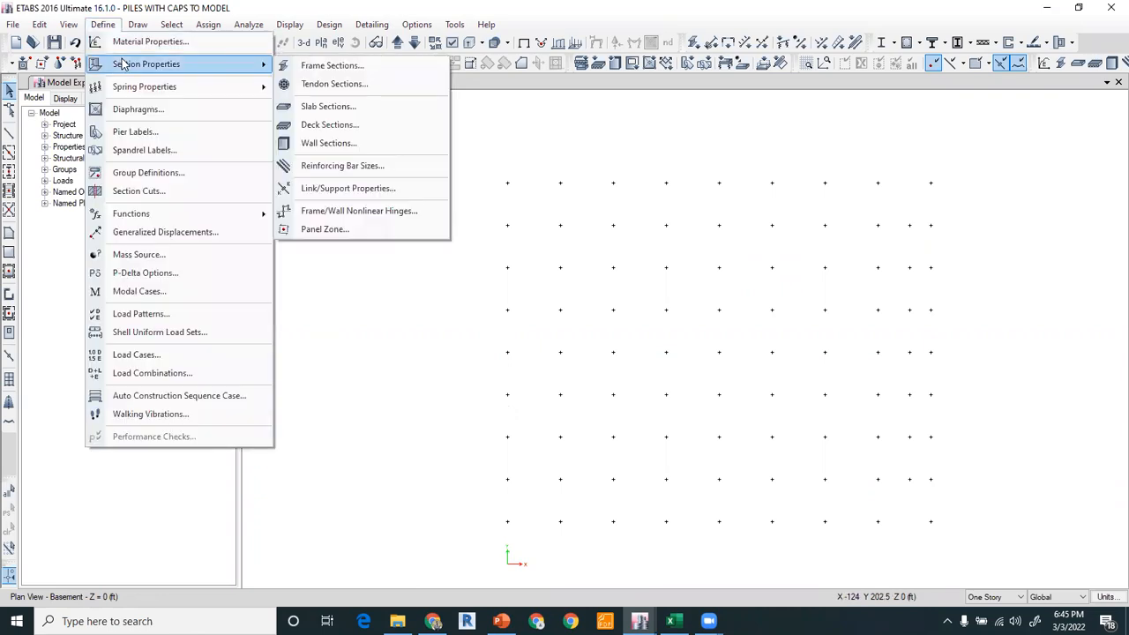
{"action": "left_click", "coordinate": [335, 66]}
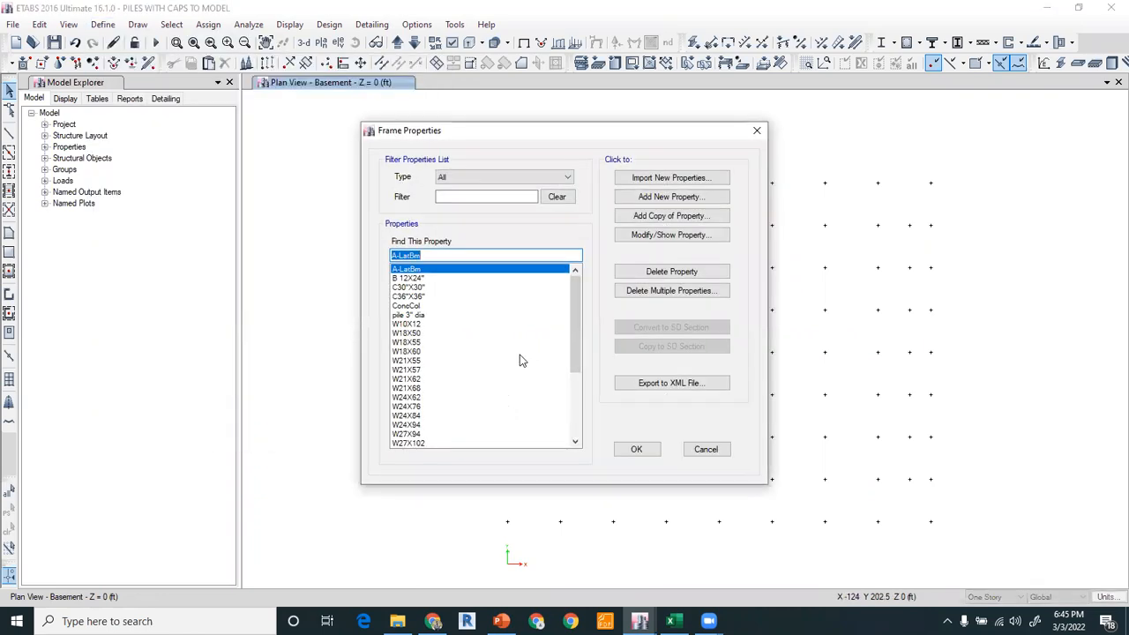
{"action": "left_click", "coordinate": [417, 316]}
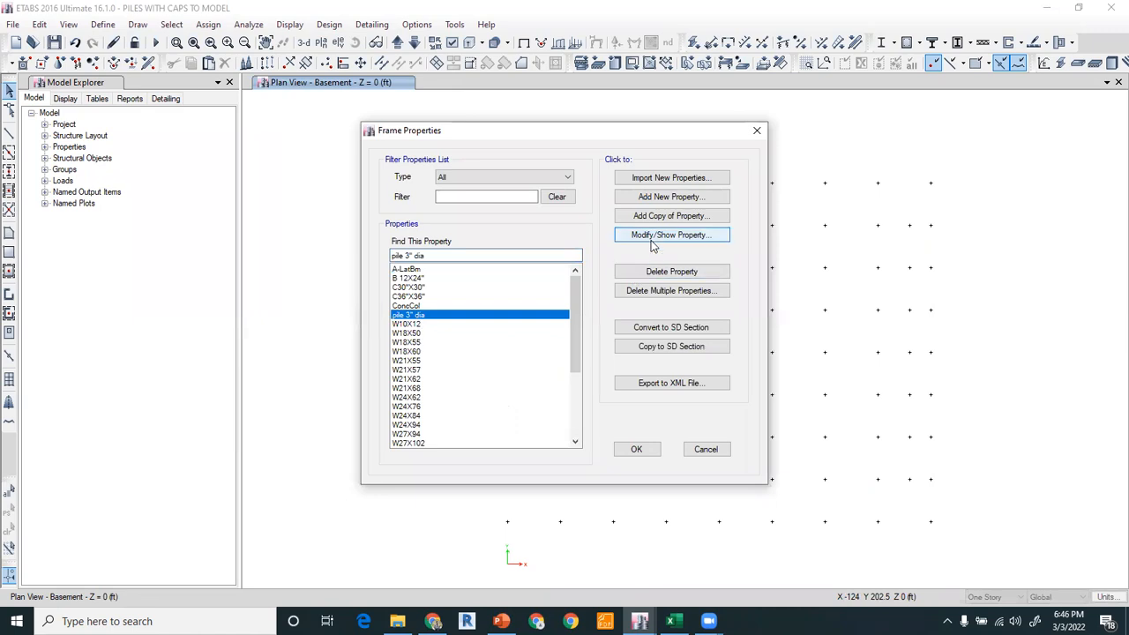
{"action": "left_click", "coordinate": [617, 240]}
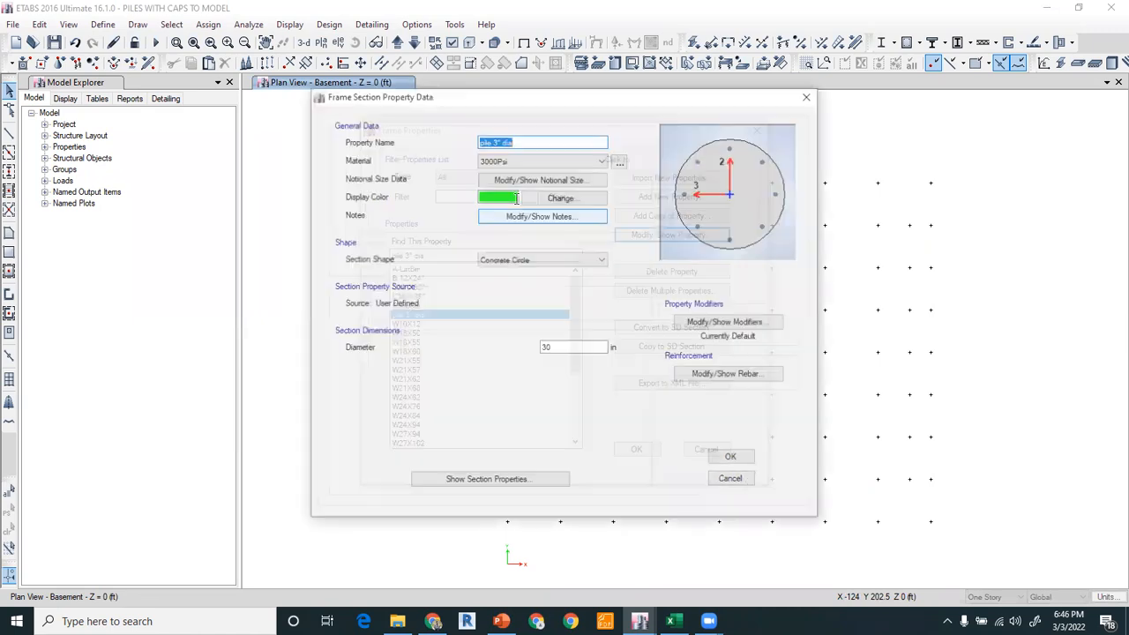
{"action": "type", "text": "Pi"}
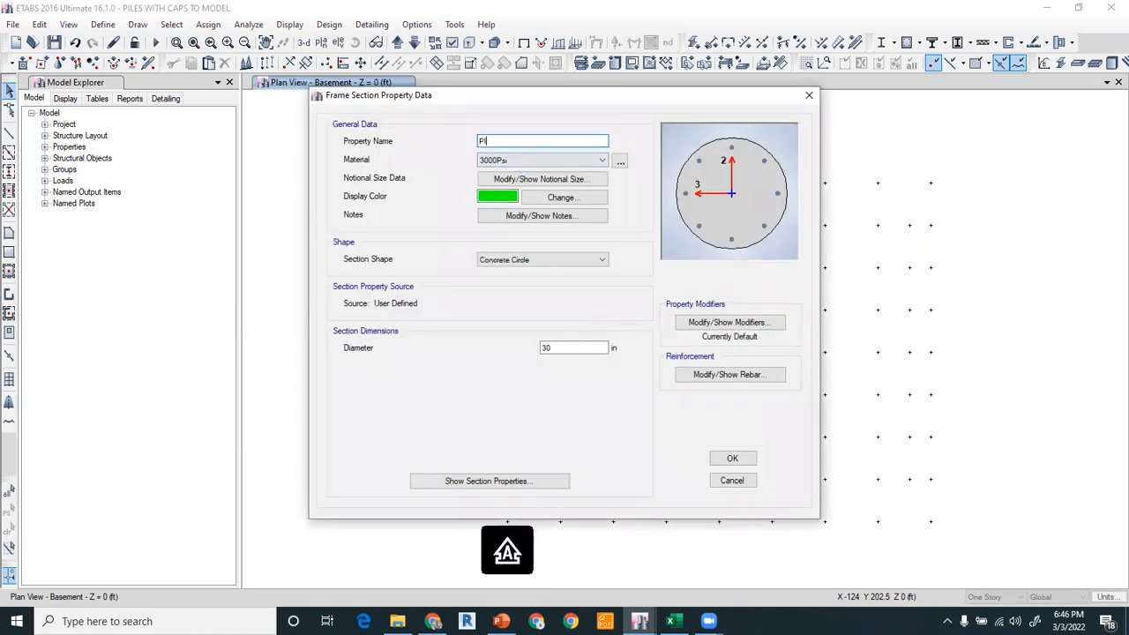
{"action": "type", "text": "LE 30\" DIA"}
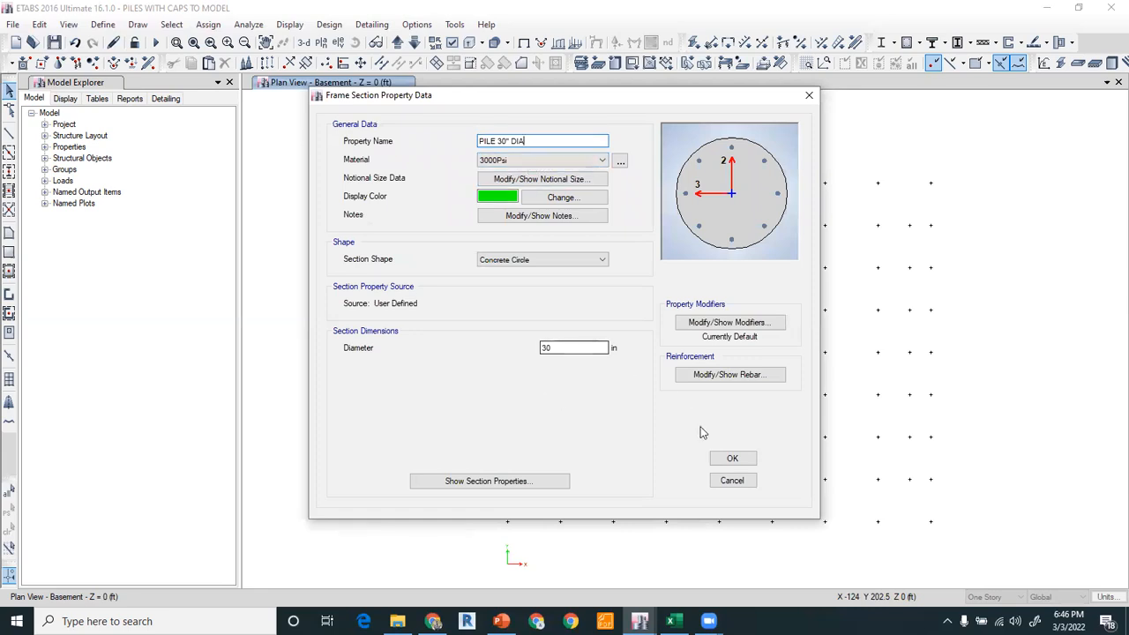
{"action": "left_click", "coordinate": [732, 458]}
Add a copy of the pile section named PILE 24" DIA, edit its diameter, and close frame properties.
{"action": "left_click", "coordinate": [671, 216]}
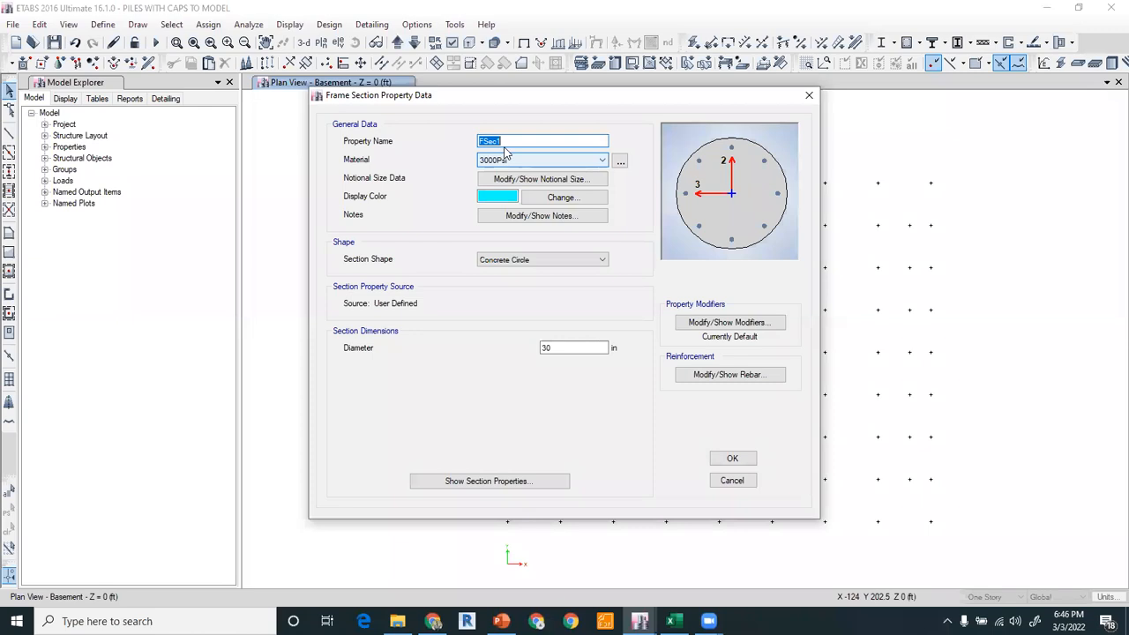
{"action": "type", "text": "Pl"}
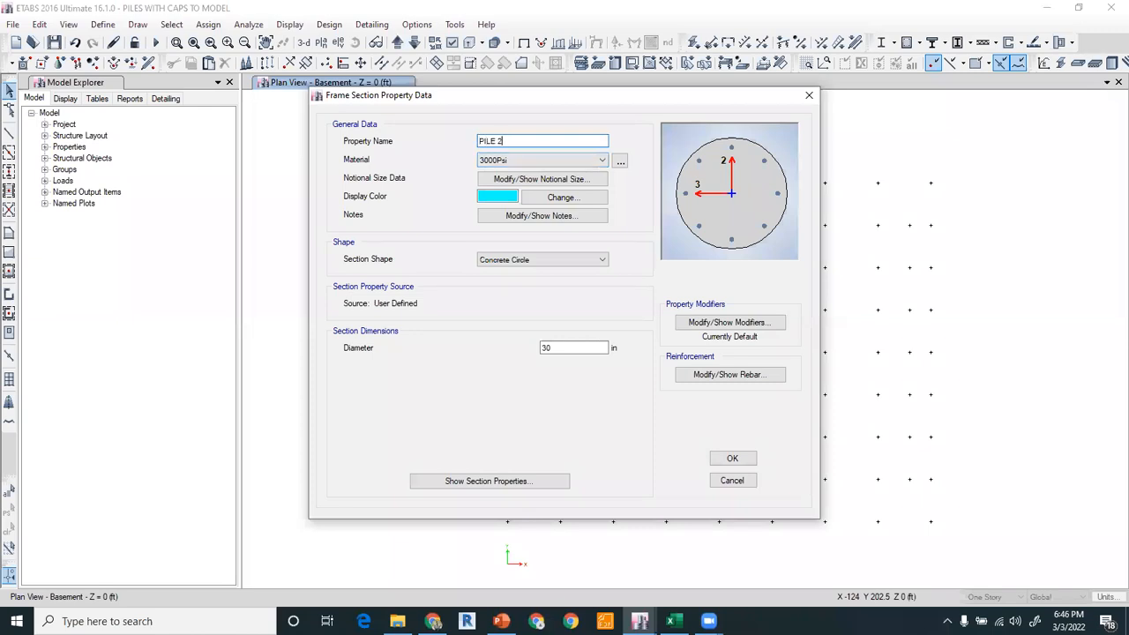
{"action": "double_click", "coordinate": [575, 348]}
{"action": "left_click", "coordinate": [732, 459]}
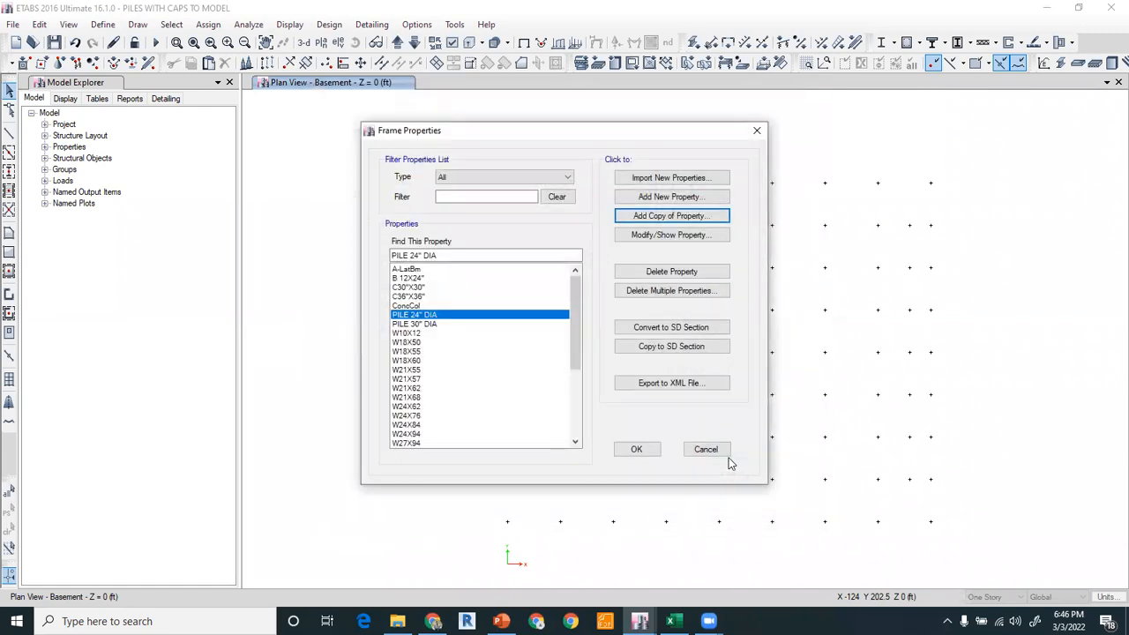
{"action": "left_click", "coordinate": [631, 449]}
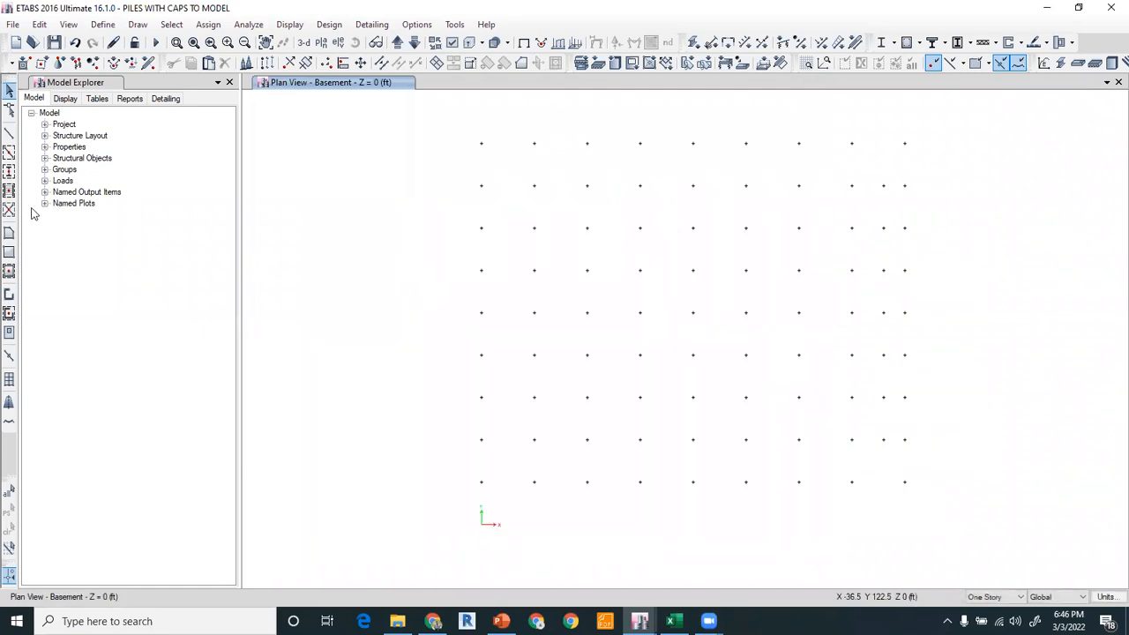
Draw PILE 30" DIA columns at the seven interior joints along the second grid row.
{"action": "left_click", "coordinate": [8, 172]}
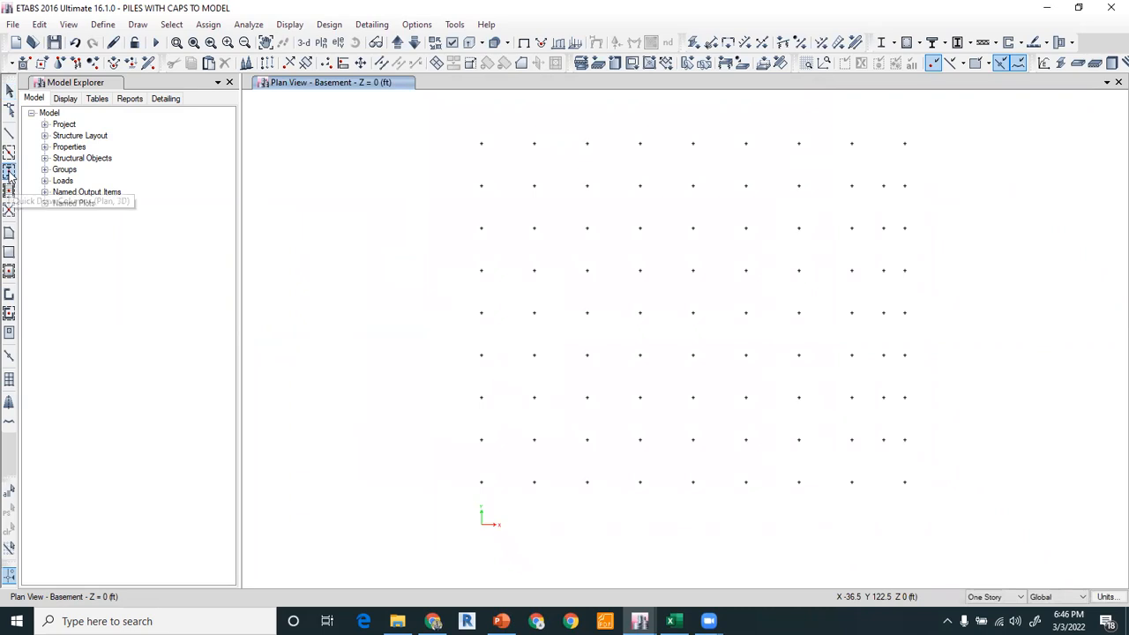
{"action": "left_click", "coordinate": [176, 485]}
{"action": "left_click", "coordinate": [231, 485]}
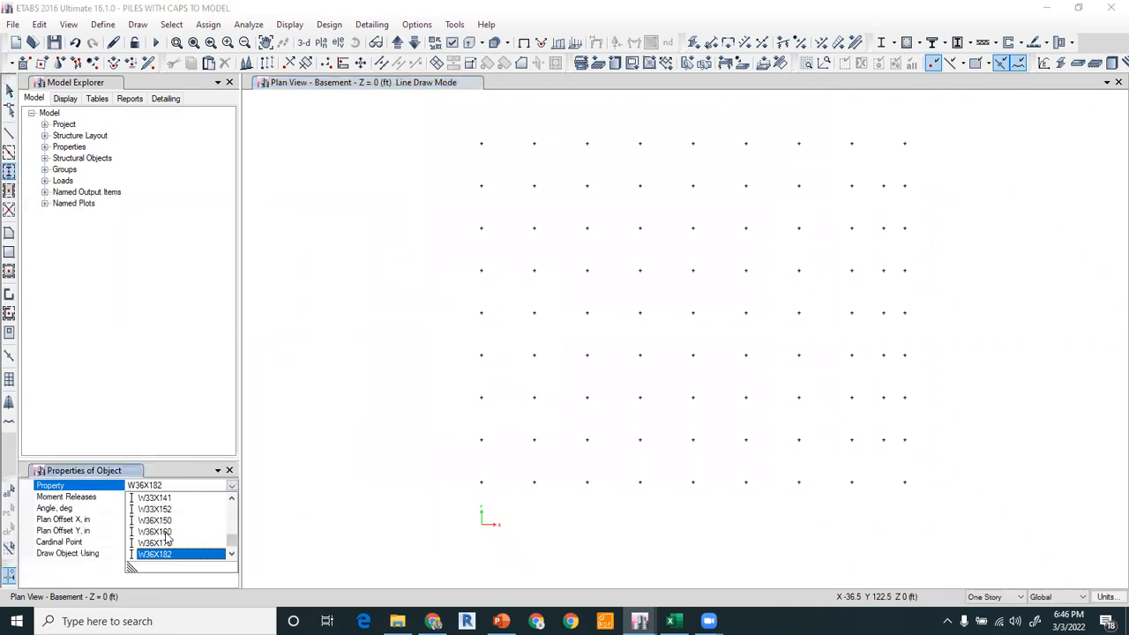
{"action": "scroll", "coordinate": [168, 536], "scroll_direction": "up", "scroll_amount": 10}
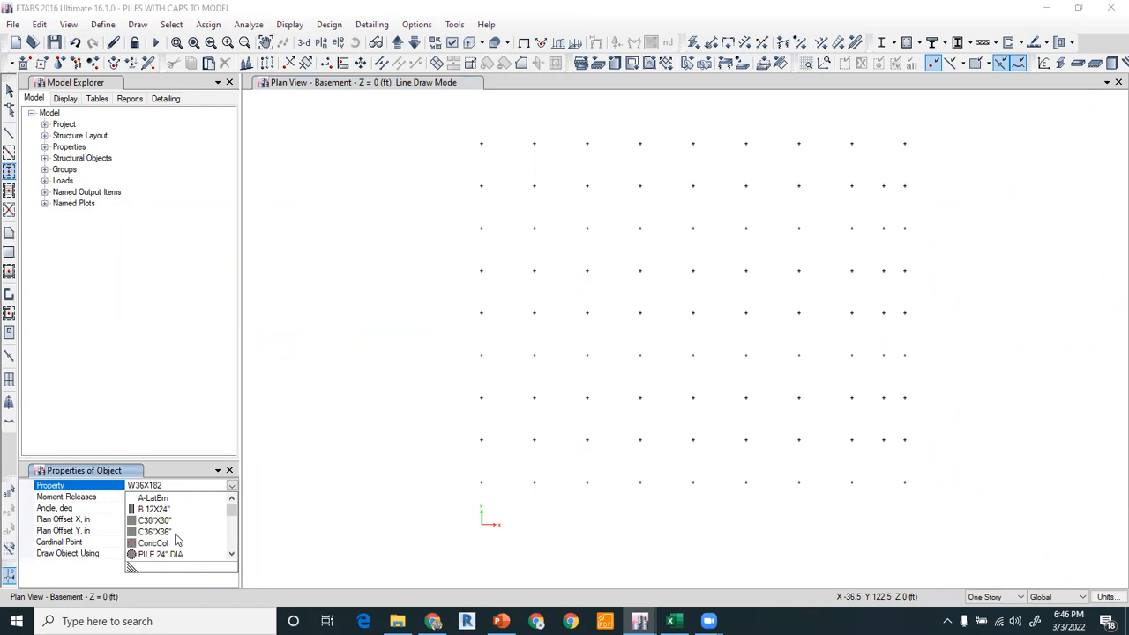
{"action": "scroll", "coordinate": [159, 529], "scroll_direction": "down", "scroll_amount": 3}
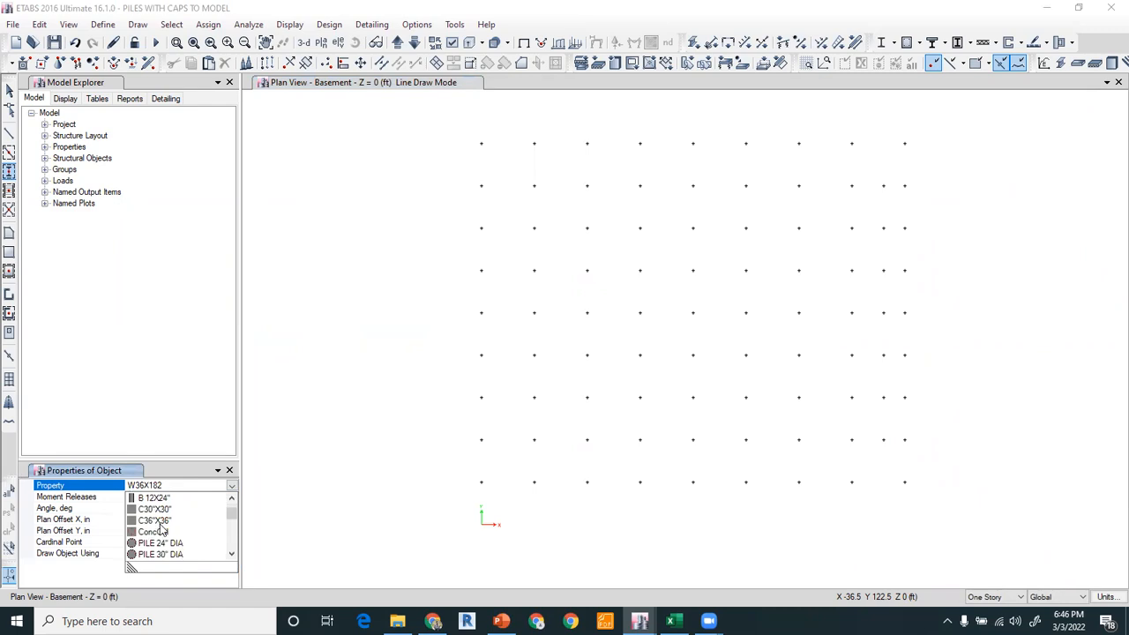
{"action": "left_click", "coordinate": [167, 533]}
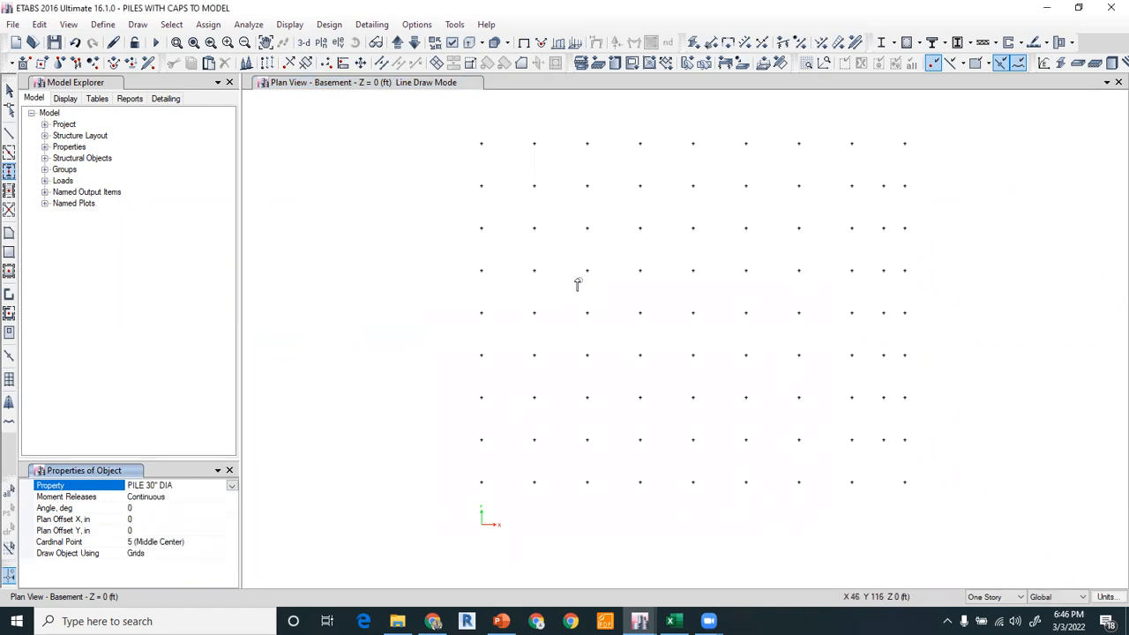
{"action": "left_click", "coordinate": [532, 187]}
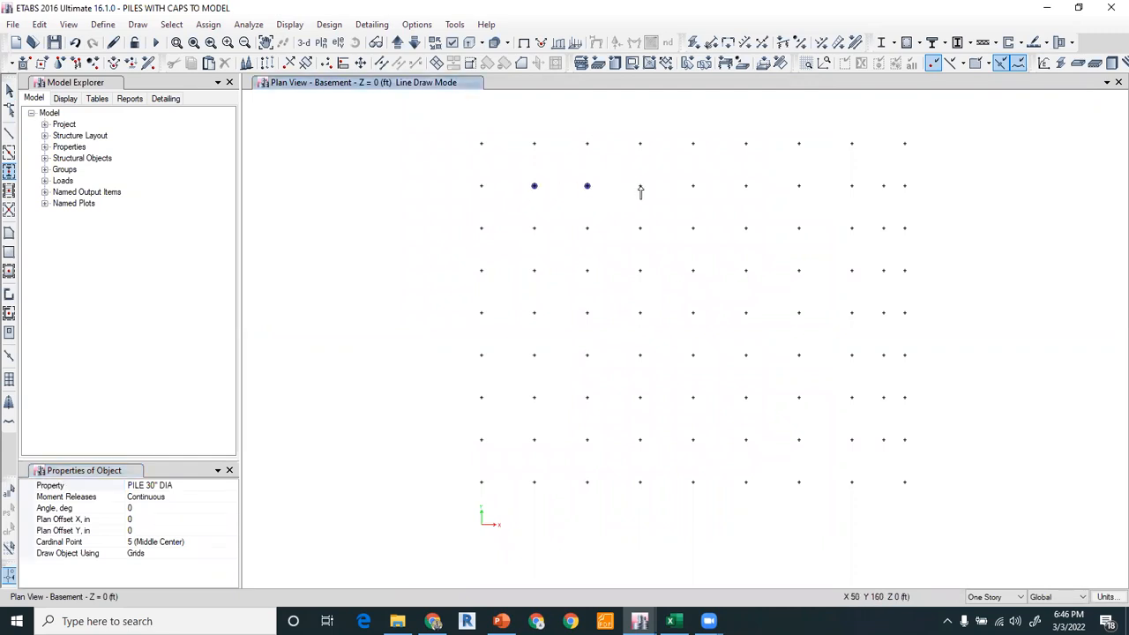
{"action": "left_click", "coordinate": [641, 187]}
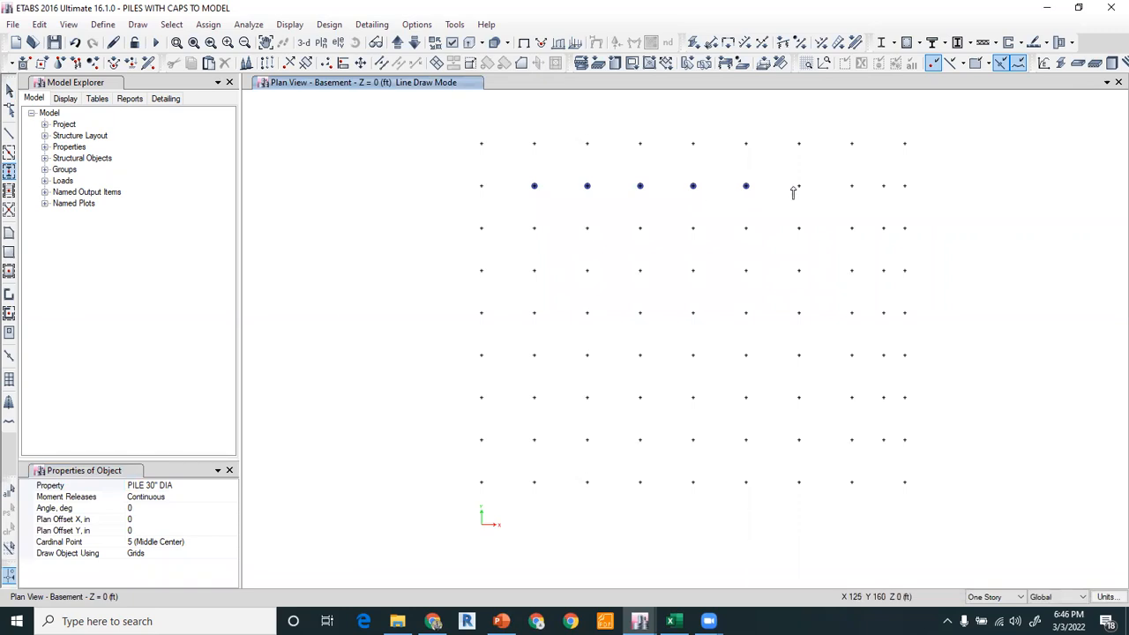
{"action": "left_click", "coordinate": [832, 189]}
{"action": "left_click", "coordinate": [852, 187]}
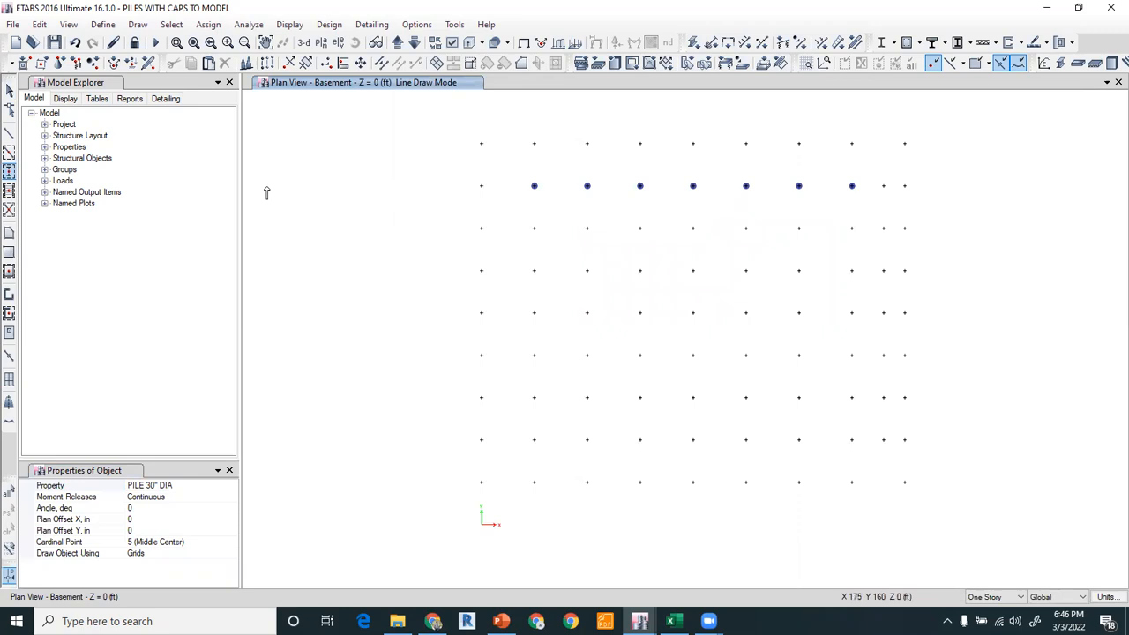
Select the row of piles and replicate it 7 times with dy of -20 ft.
{"action": "left_click", "coordinate": [9, 89]}
{"action": "left_click_drag", "start_coordinate": [514, 174], "coordinate": [857, 209]}
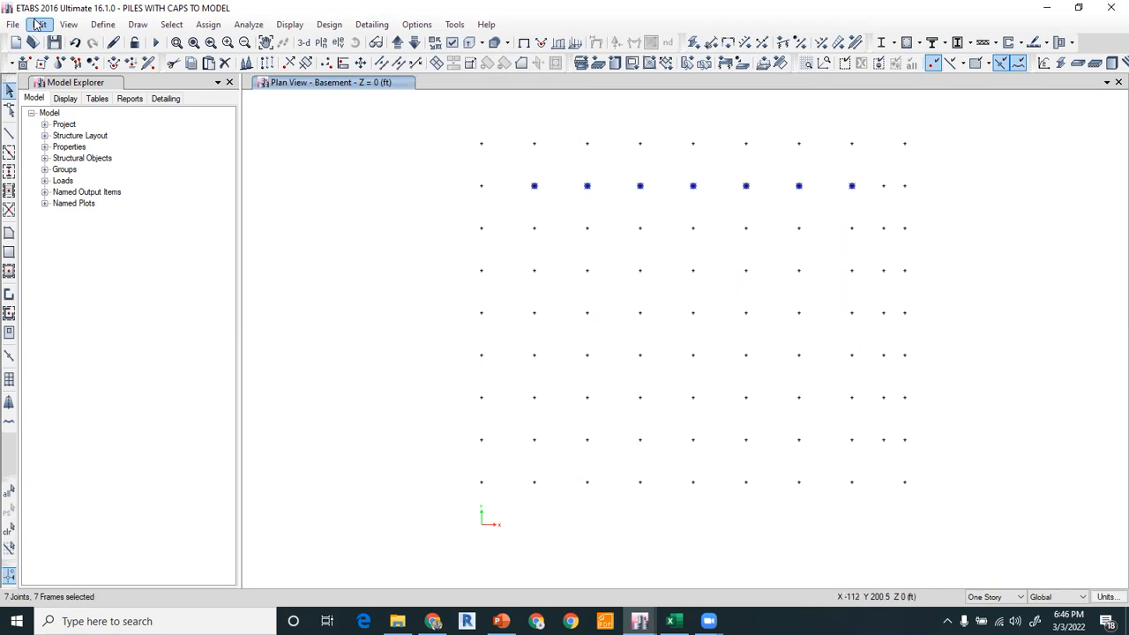
{"action": "left_click", "coordinate": [39, 24]}
{"action": "left_click", "coordinate": [71, 246]}
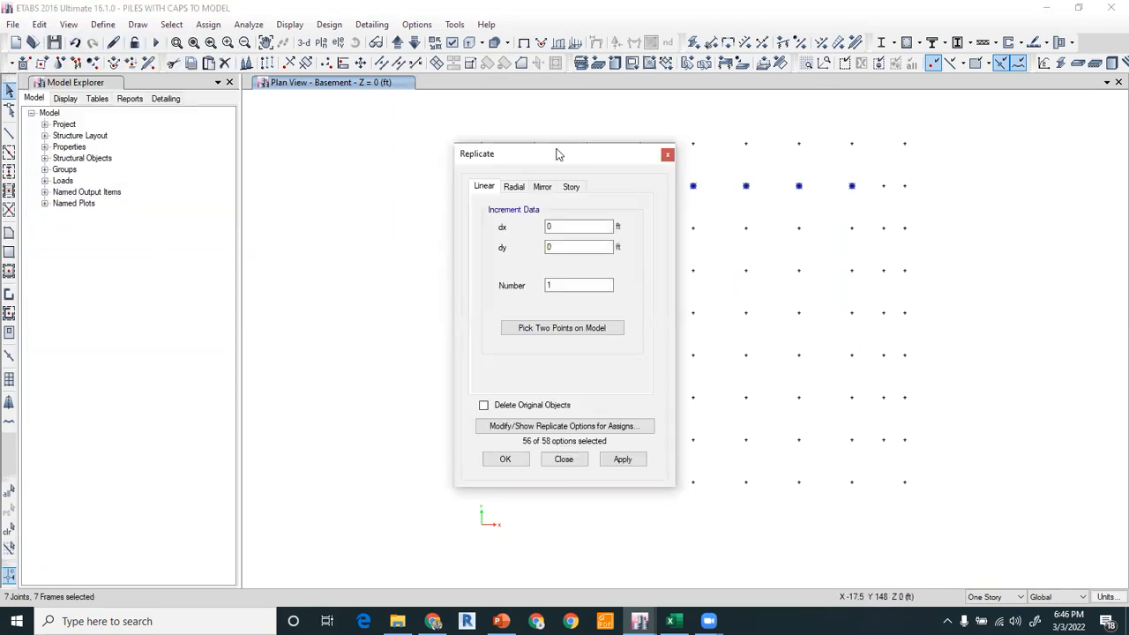
{"action": "left_click_drag", "start_coordinate": [556, 155], "coordinate": [234, 59]}
{"action": "left_click", "coordinate": [251, 233]}
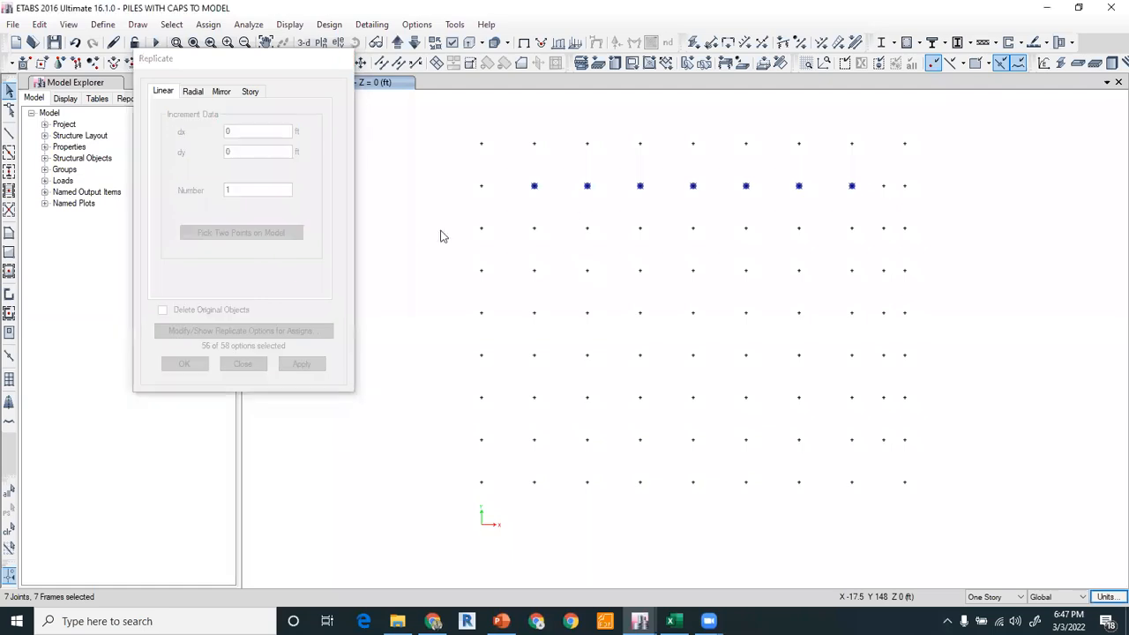
{"action": "left_click", "coordinate": [534, 186]}
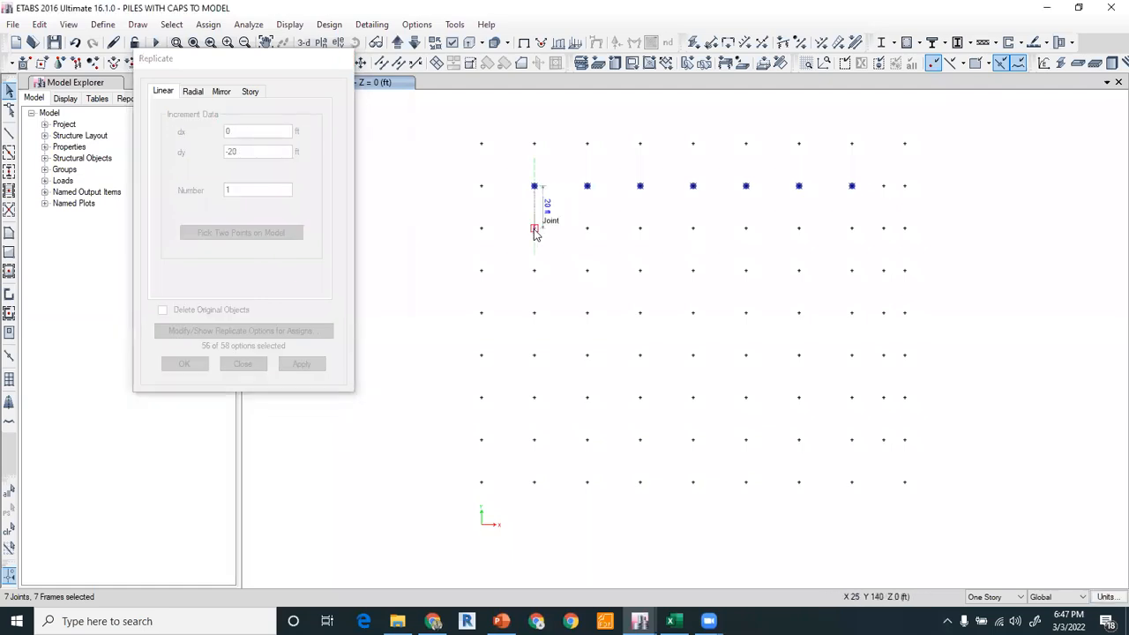
{"action": "left_click", "coordinate": [534, 227]}
{"action": "double_click", "coordinate": [228, 190]}
{"action": "type", "text": "7"}
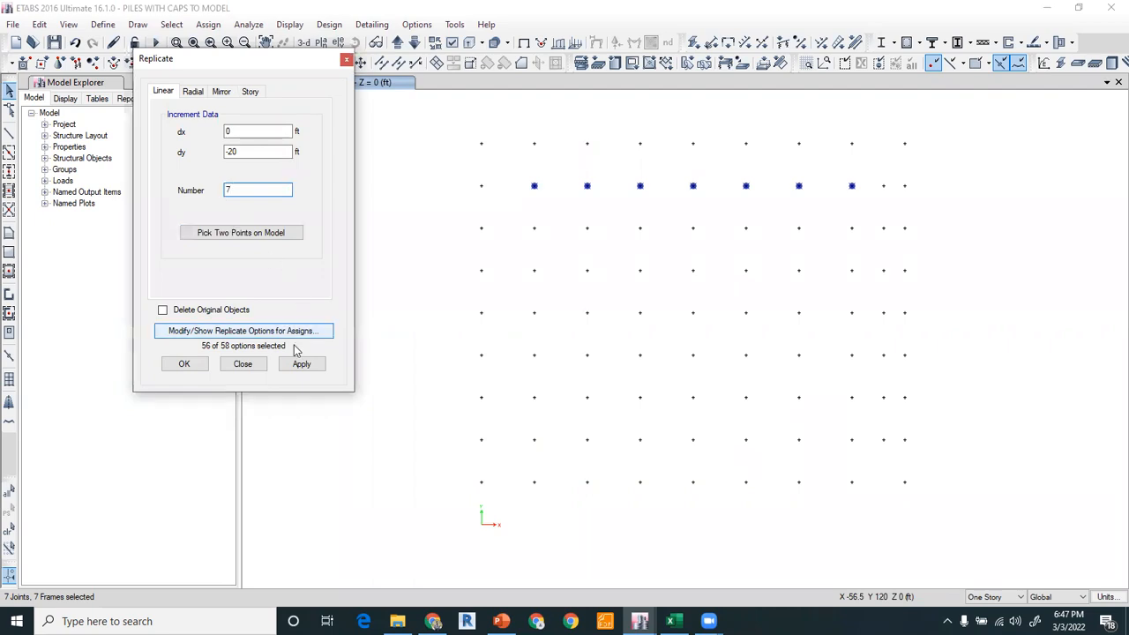
{"action": "left_click", "coordinate": [300, 365]}
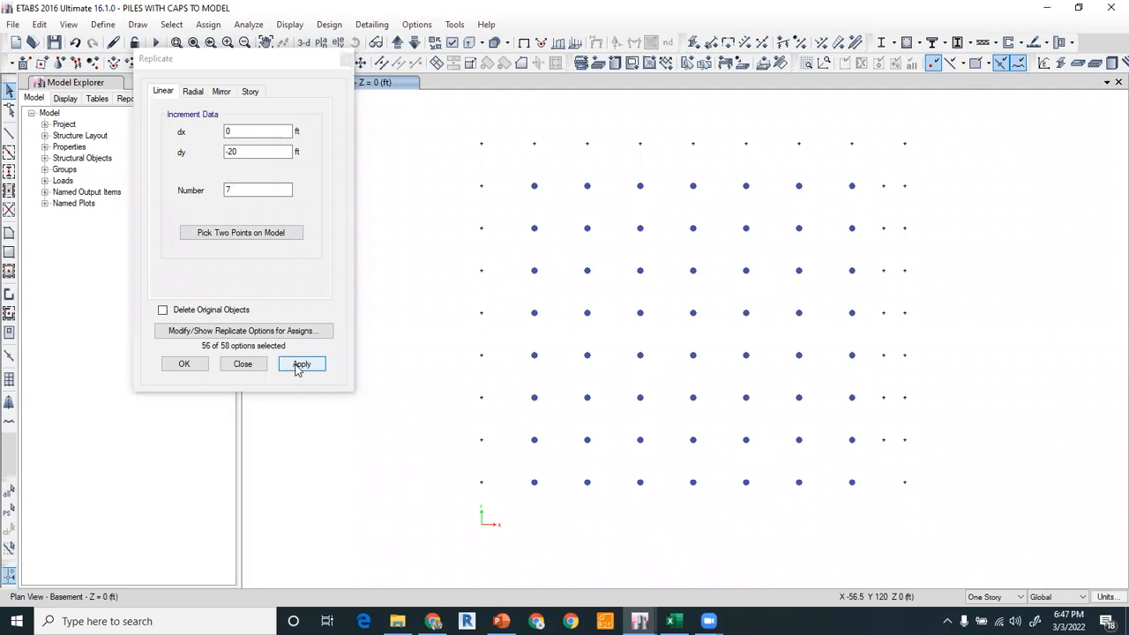
Undo the previous replication, then replicate the selected second-row piles 6 times with dy of -20 ft.
{"action": "key", "text": "ctrl+z"}
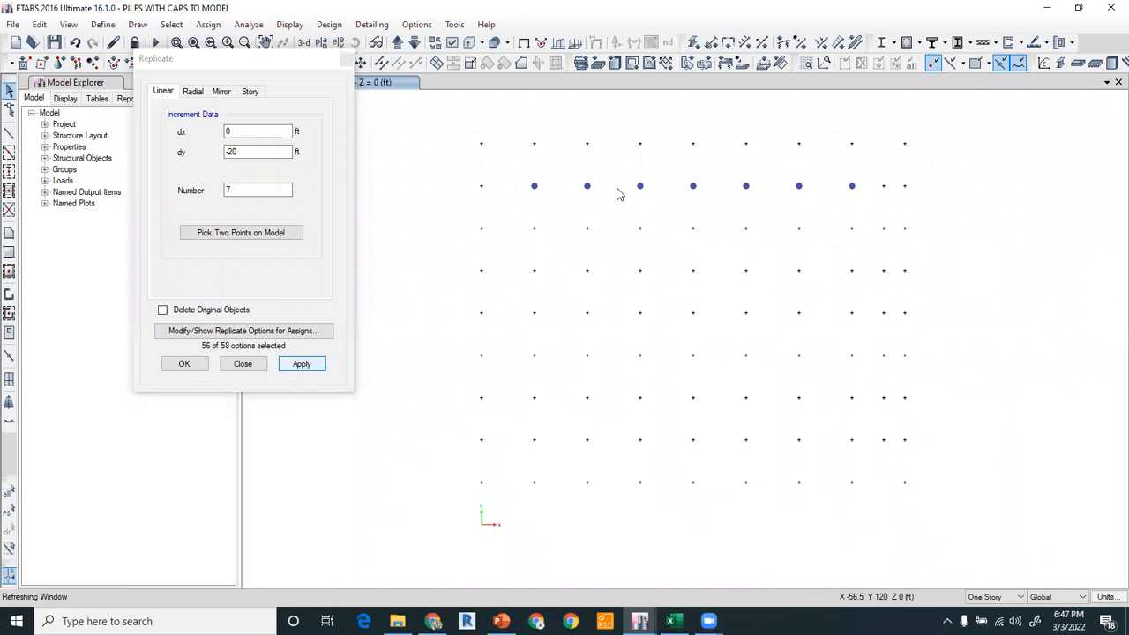
{"action": "left_click_drag", "start_coordinate": [523, 174], "coordinate": [865, 212]}
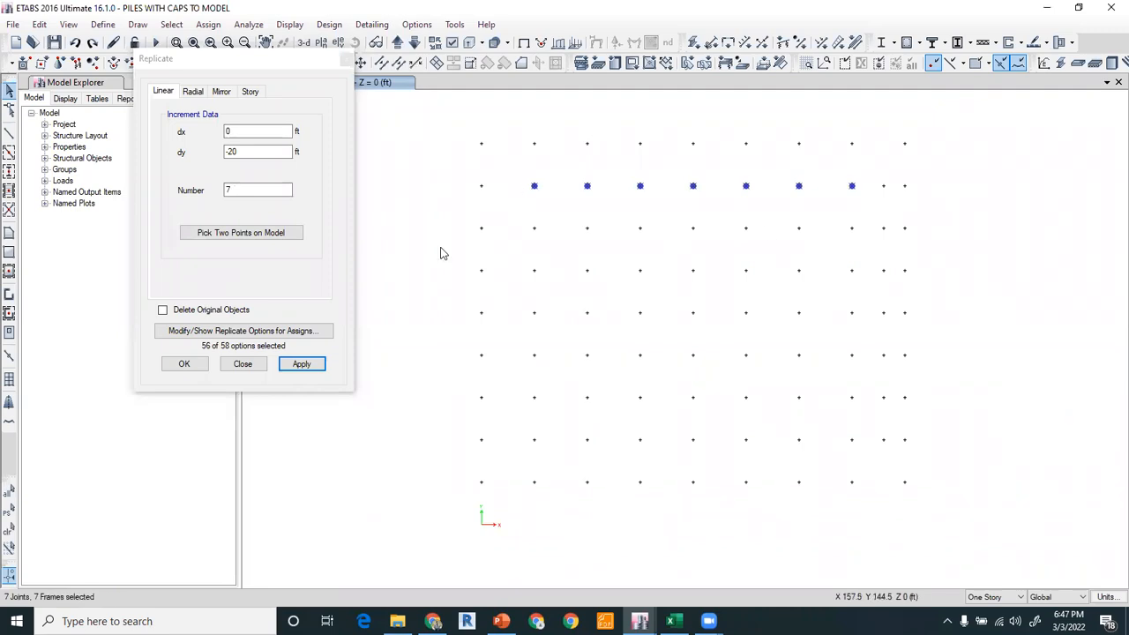
{"action": "left_click", "coordinate": [206, 195]}
{"action": "type", "text": "6"}
{"action": "left_click", "coordinate": [280, 233]}
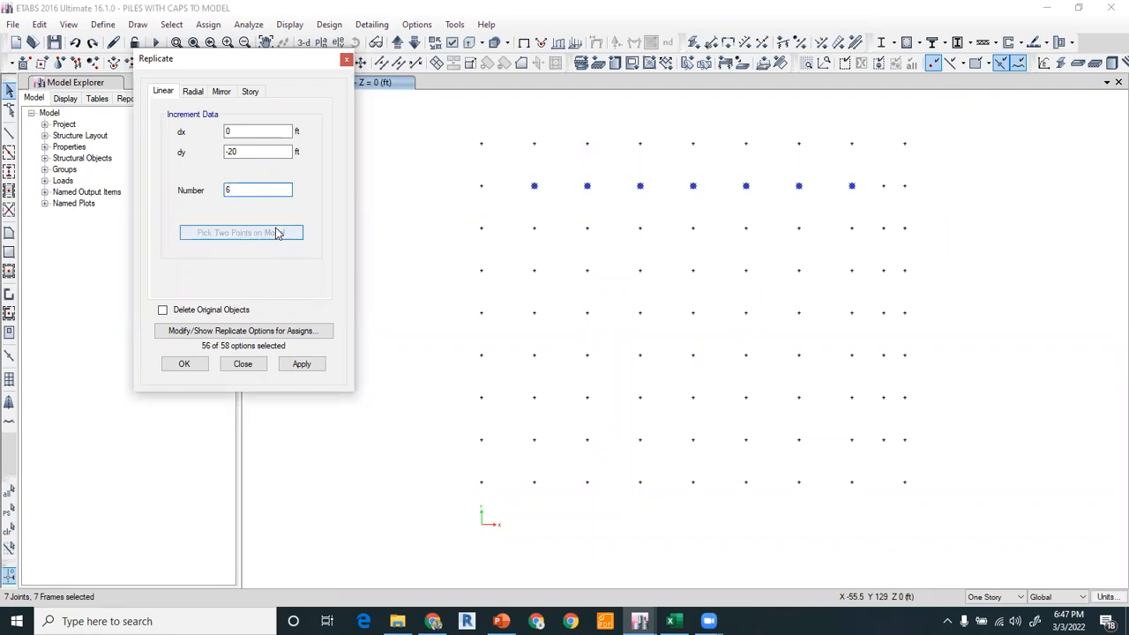
{"action": "left_click", "coordinate": [534, 186]}
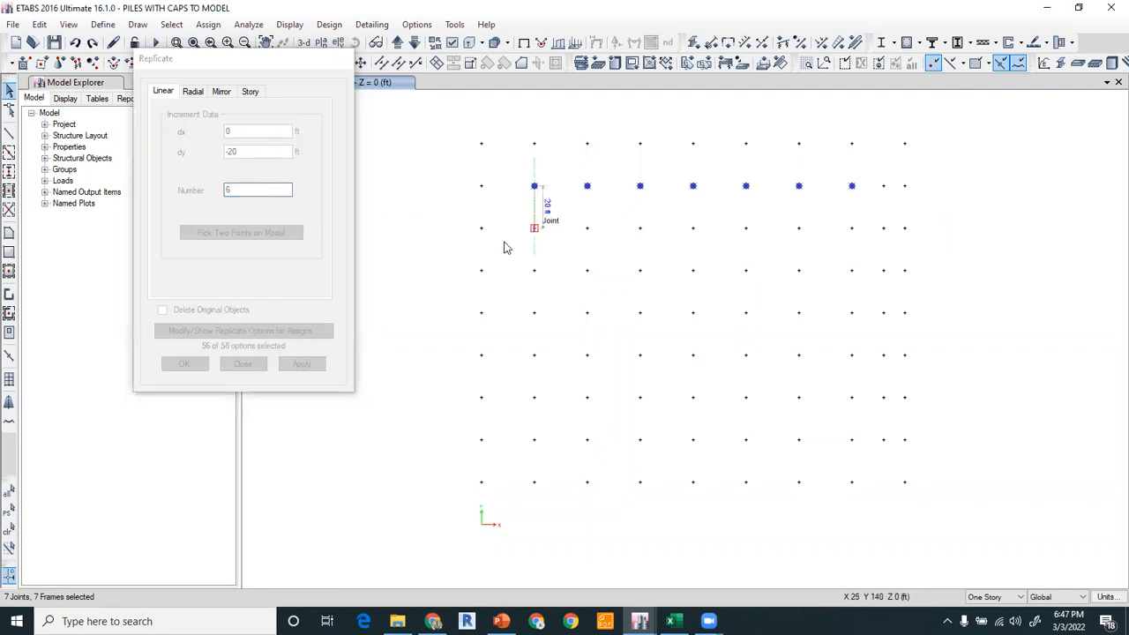
{"action": "left_click", "coordinate": [533, 228]}
{"action": "left_click", "coordinate": [293, 365]}
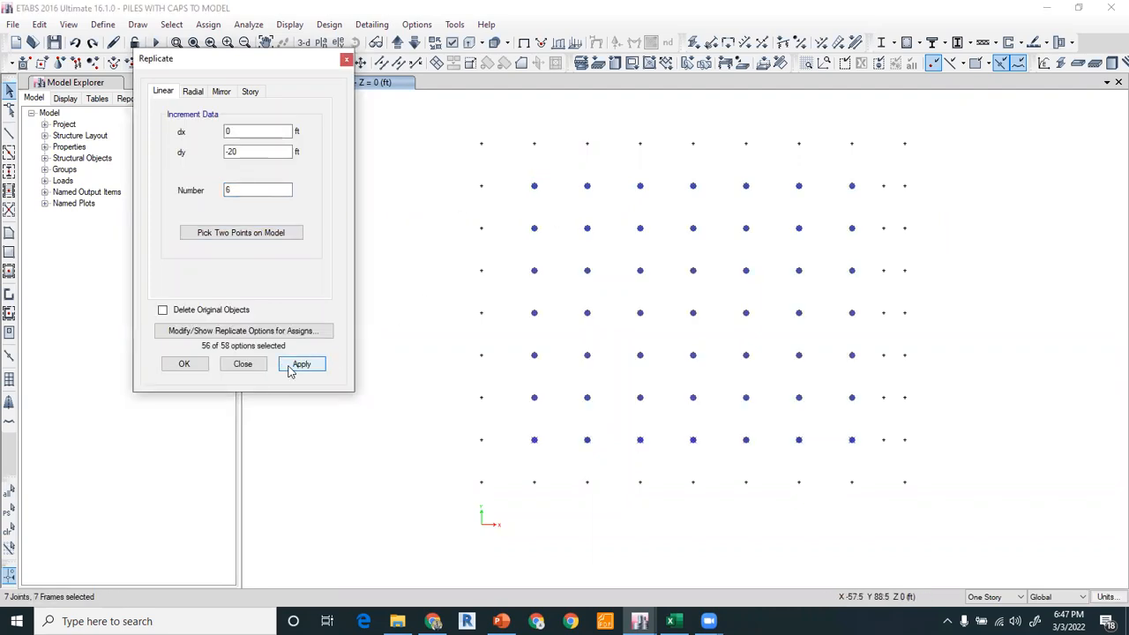
{"action": "left_click", "coordinate": [345, 60]}
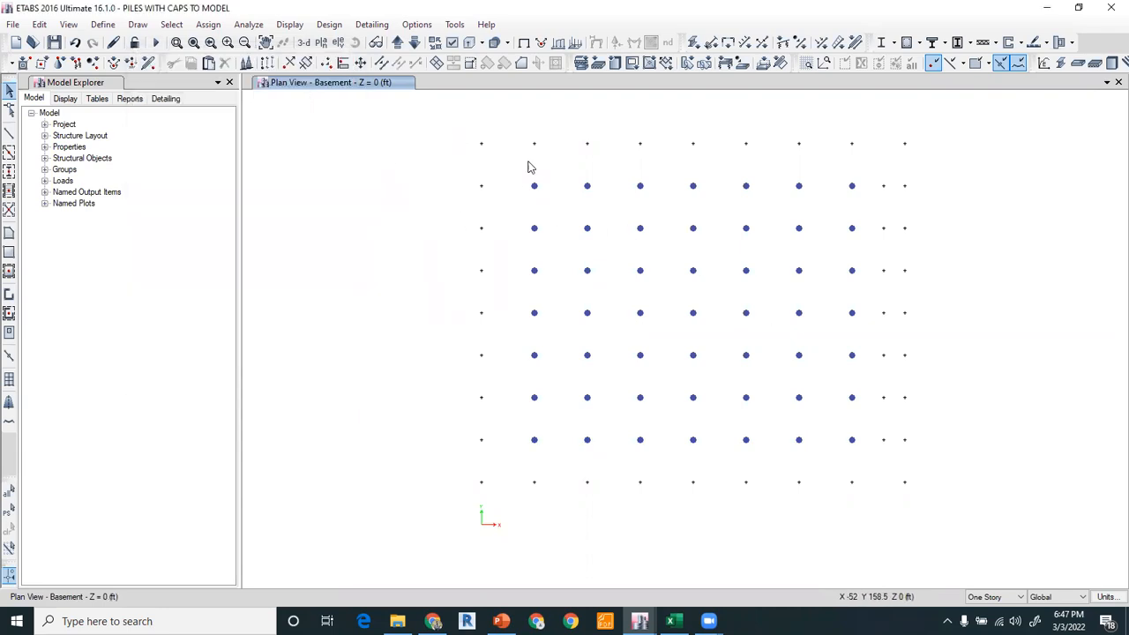
Select all basement piles and replicate them onto the 60' pile story.
{"action": "left_click", "coordinate": [414, 44]}
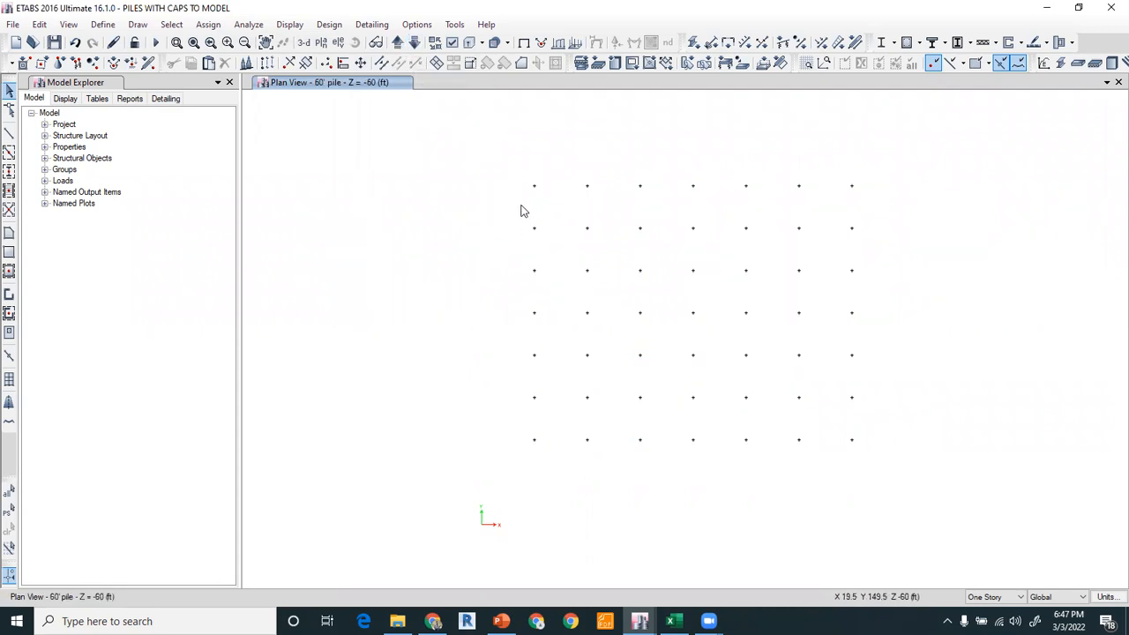
{"action": "left_click", "coordinate": [396, 42]}
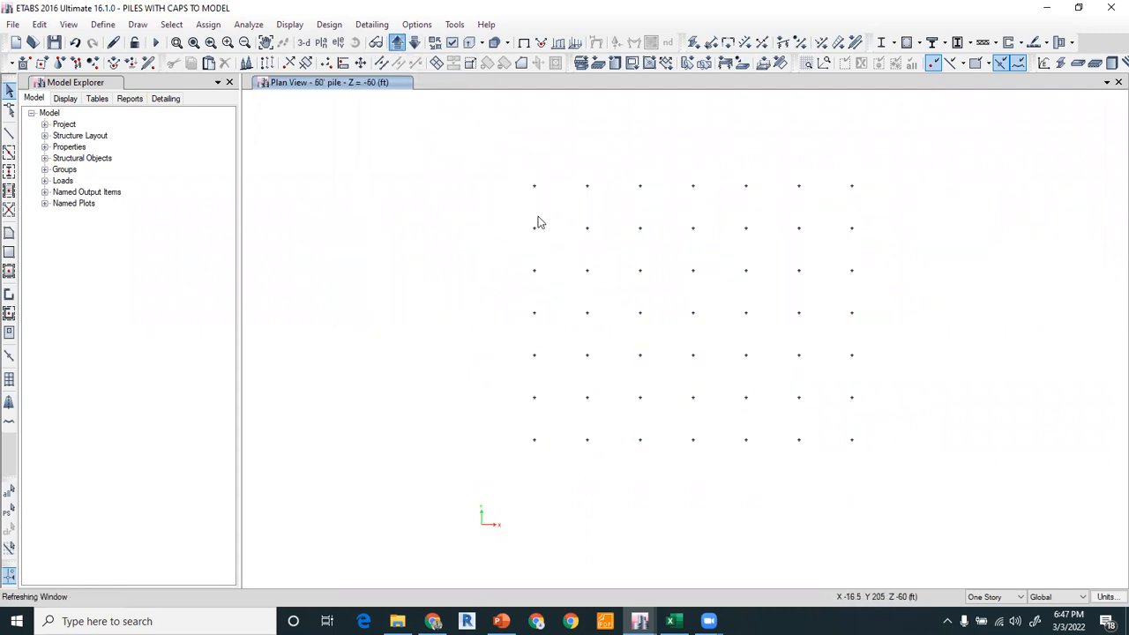
{"action": "left_click_drag", "start_coordinate": [515, 172], "coordinate": [859, 461]}
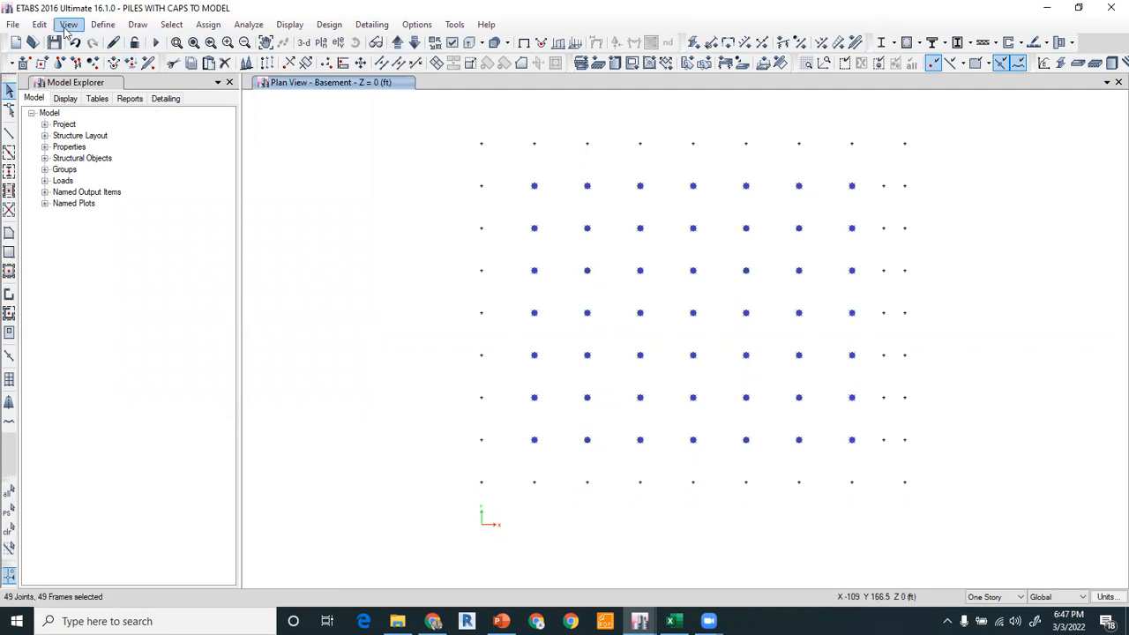
{"action": "left_click", "coordinate": [40, 25]}
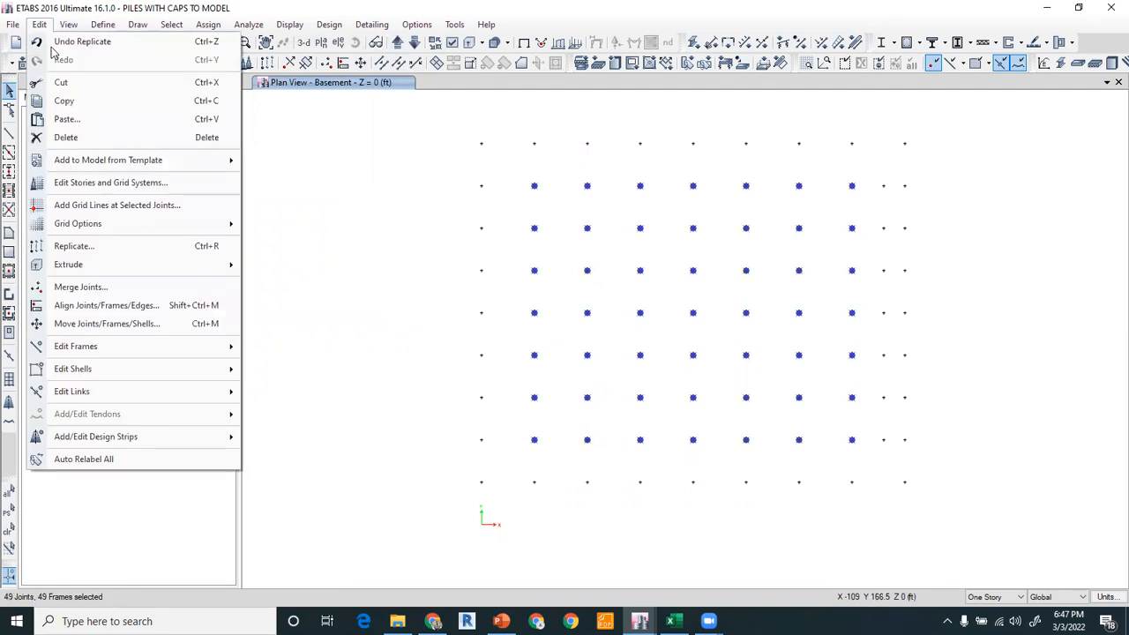
{"action": "left_click", "coordinate": [80, 250]}
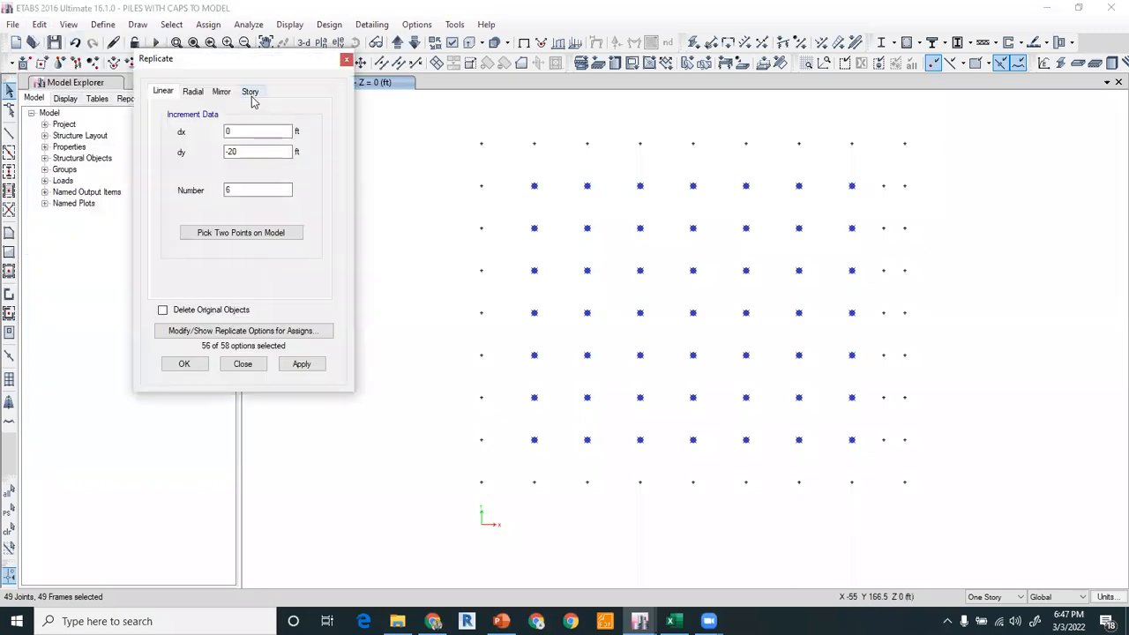
{"action": "left_click", "coordinate": [251, 91]}
{"action": "scroll", "coordinate": [205, 238], "scroll_direction": "down", "scroll_amount": 2}
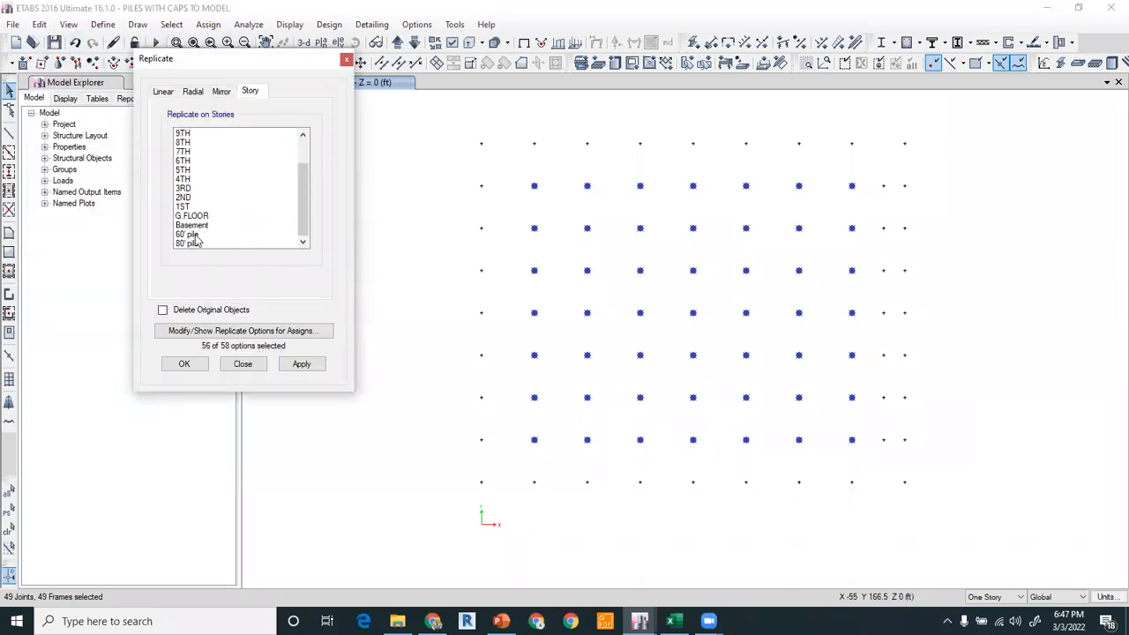
{"action": "left_click", "coordinate": [196, 235]}
{"action": "left_click", "coordinate": [300, 365]}
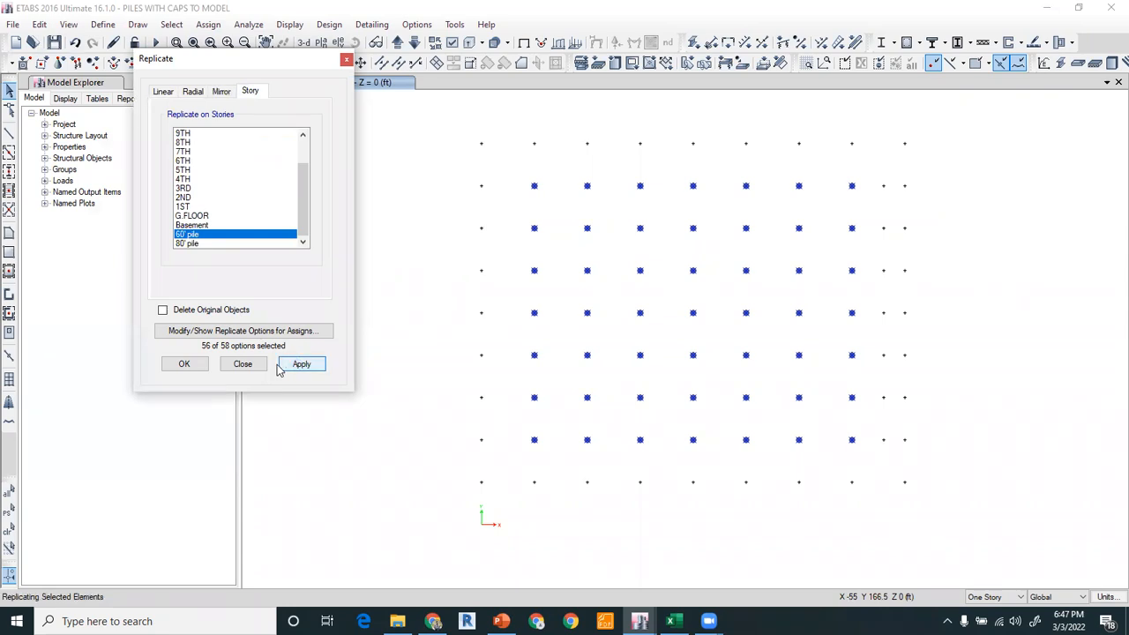
{"action": "left_click", "coordinate": [191, 365]}
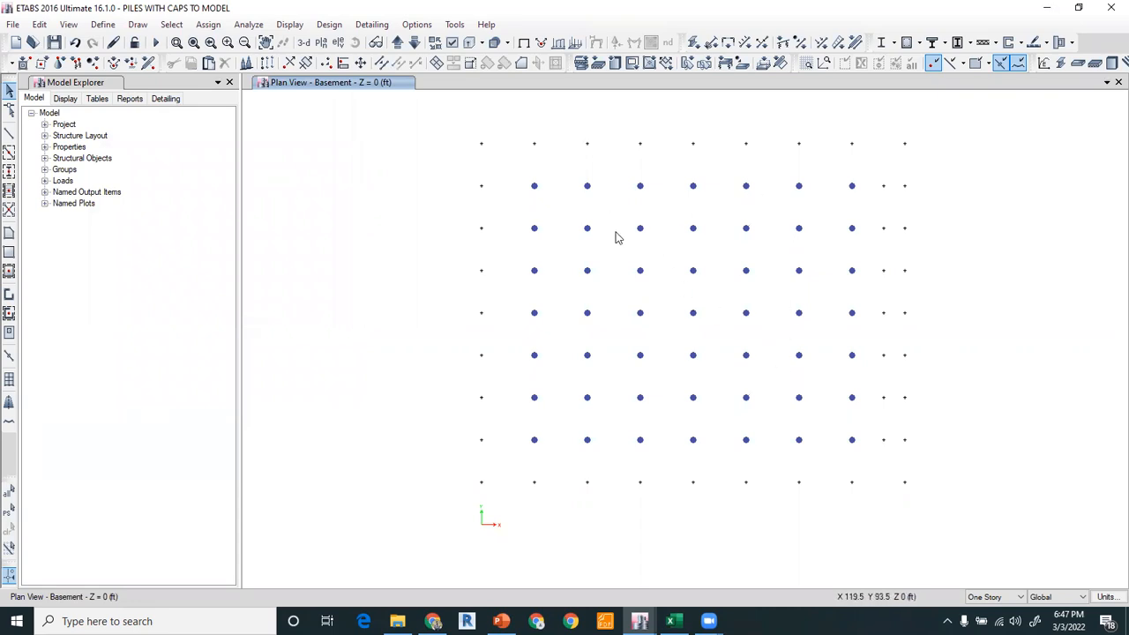
Draw PILE 30" DIA columns at the joints along the left and right edge grid lines.
{"action": "left_click", "coordinate": [8, 171]}
{"action": "left_click", "coordinate": [187, 486]}
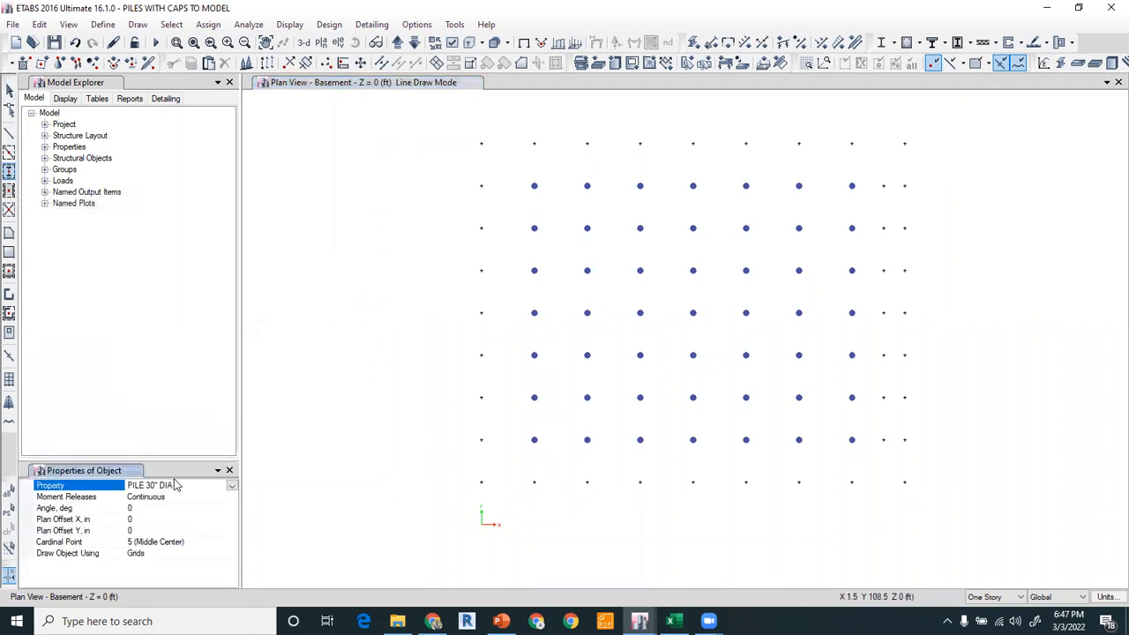
{"action": "left_click", "coordinate": [481, 186]}
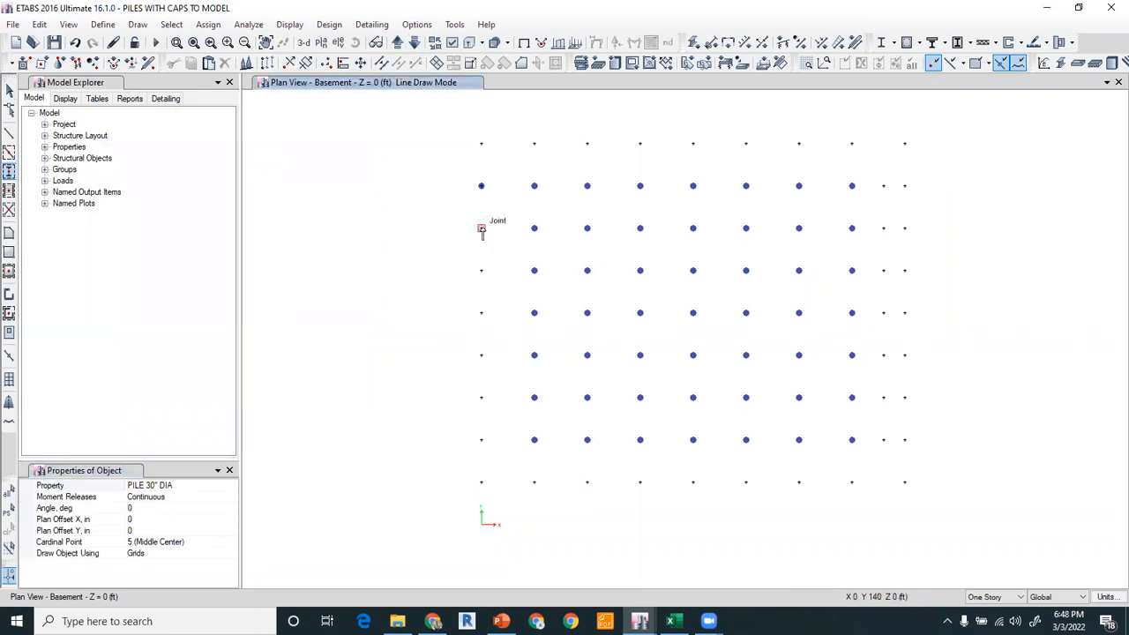
{"action": "left_click", "coordinate": [483, 259]}
{"action": "left_click", "coordinate": [481, 271]}
{"action": "left_click", "coordinate": [481, 315]}
{"action": "left_click", "coordinate": [480, 356]}
{"action": "left_click", "coordinate": [482, 422]}
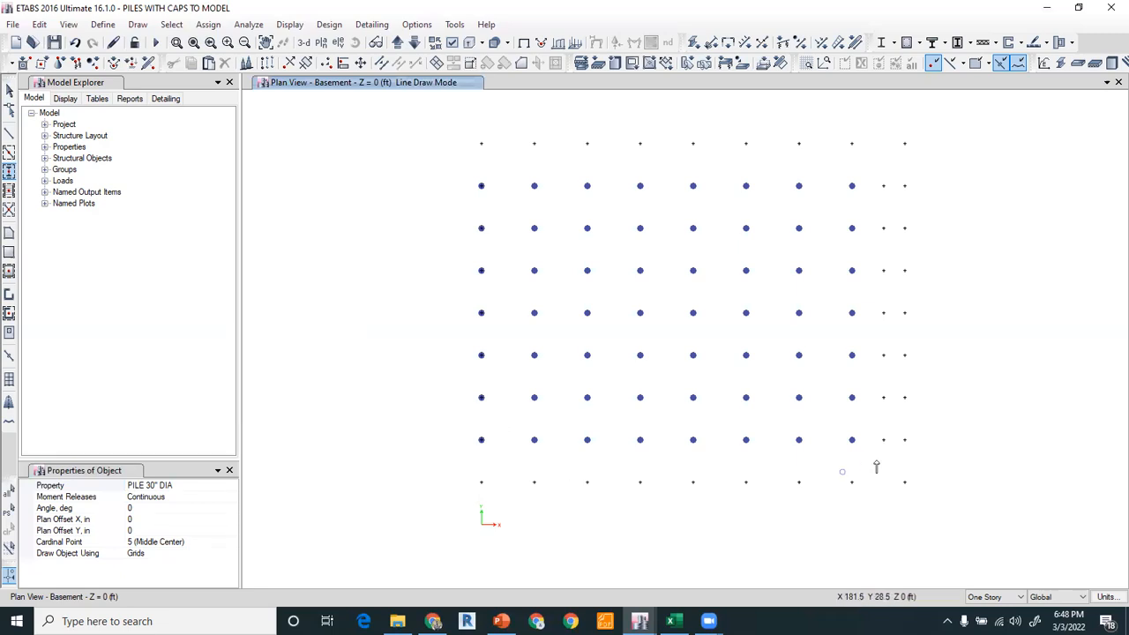
{"action": "left_click", "coordinate": [904, 397]}
{"action": "left_click", "coordinate": [904, 355]}
{"action": "left_click", "coordinate": [904, 312]}
{"action": "left_click", "coordinate": [904, 270]}
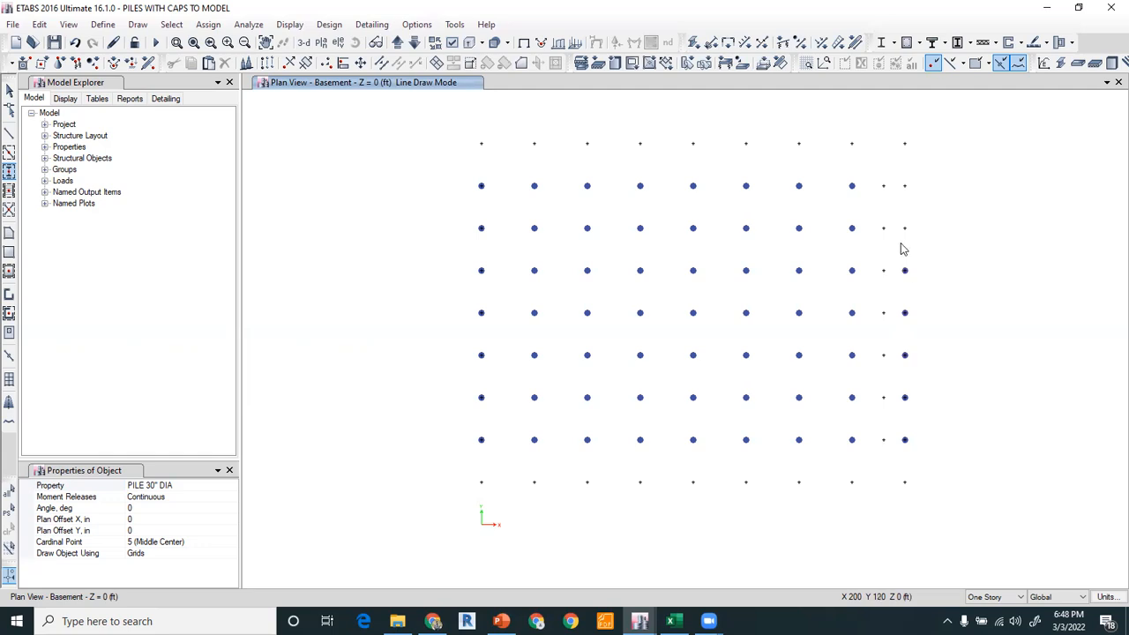
{"action": "left_click", "coordinate": [904, 185]}
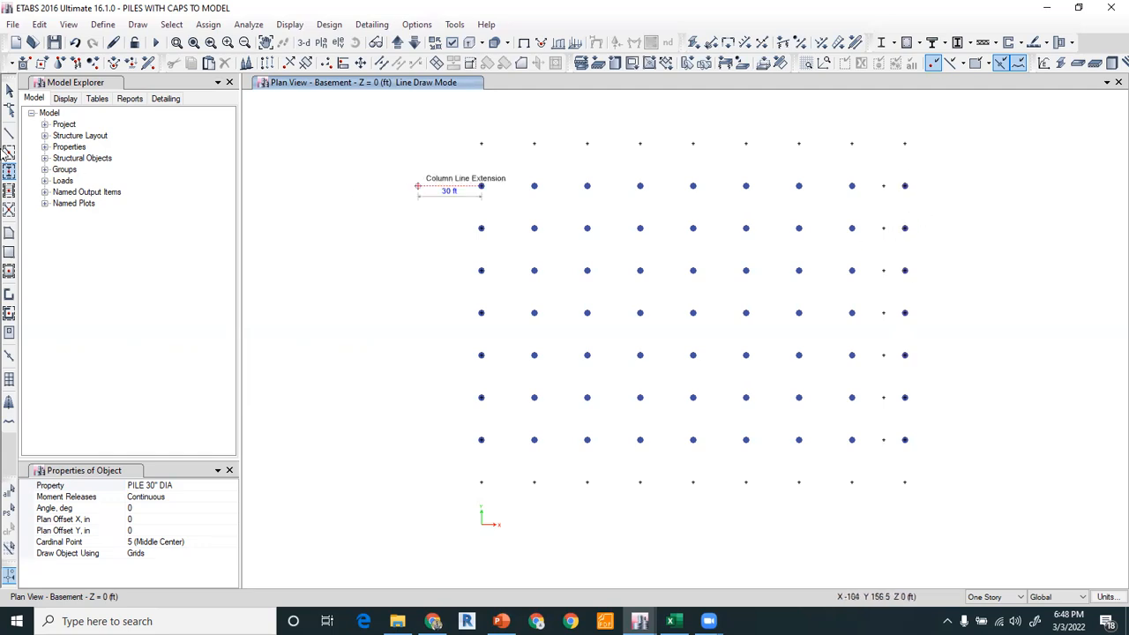
Draw PILE 30" DIA columns at the joints along the bottom and top edge rows.
{"action": "left_click", "coordinate": [9, 89]}
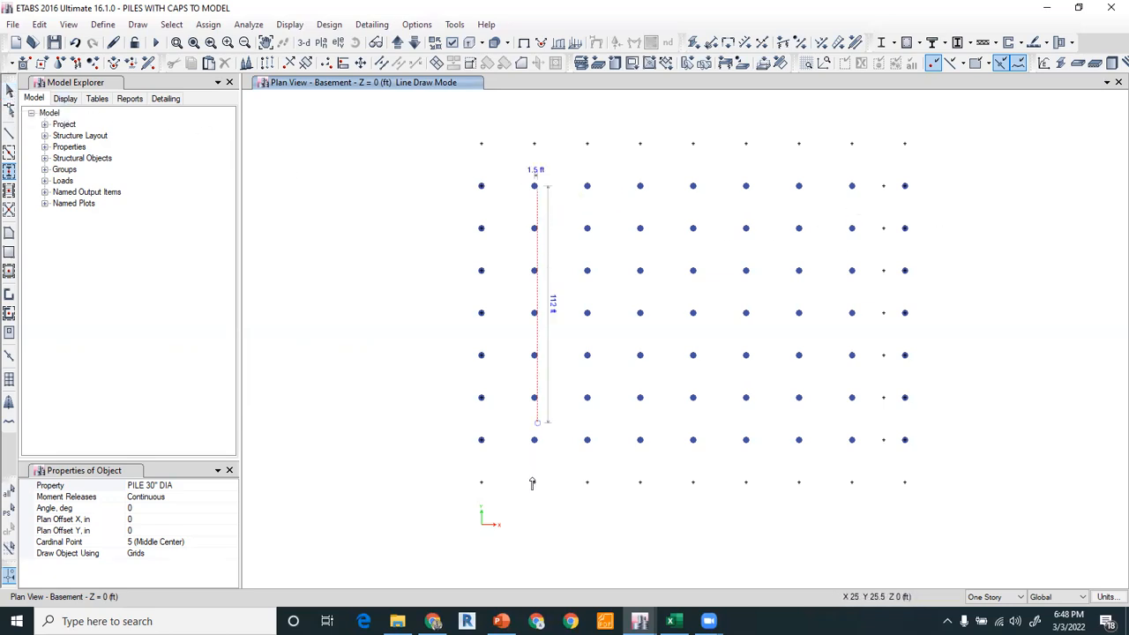
{"action": "left_click", "coordinate": [586, 482]}
{"action": "left_click", "coordinate": [639, 484]}
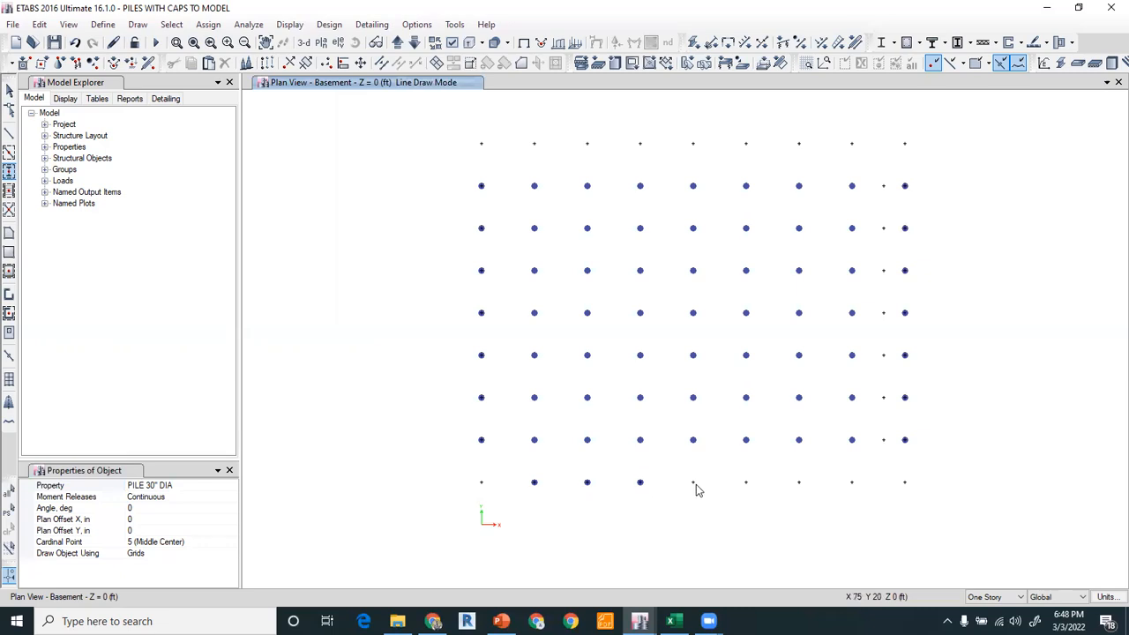
{"action": "left_click", "coordinate": [692, 484]}
{"action": "left_click", "coordinate": [745, 483]}
{"action": "left_click", "coordinate": [799, 484]}
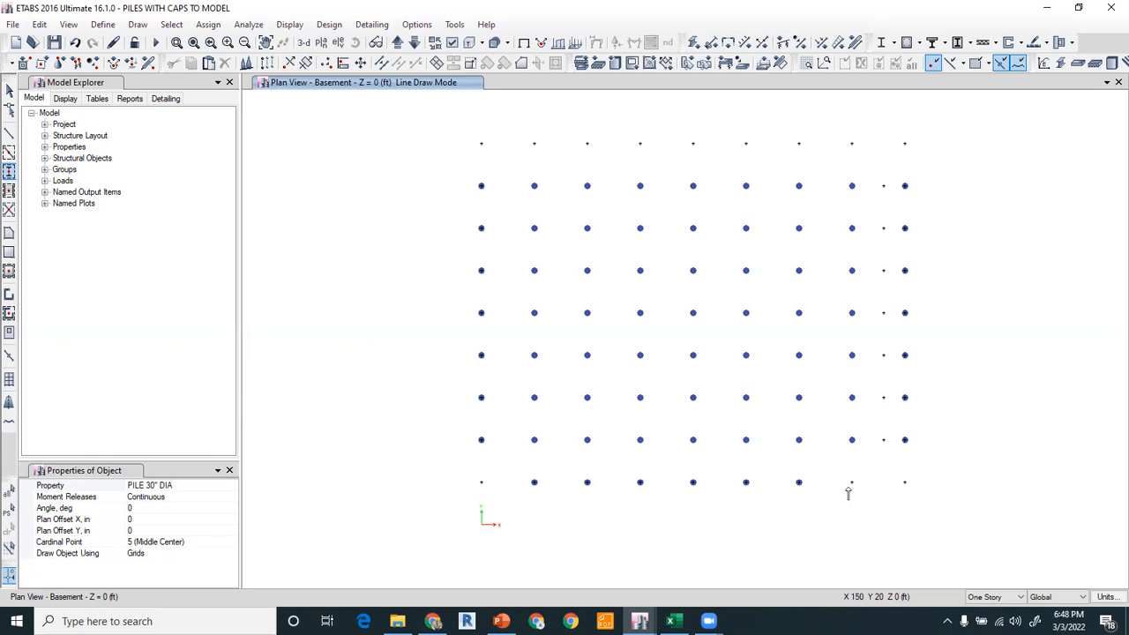
{"action": "left_click", "coordinate": [852, 484]}
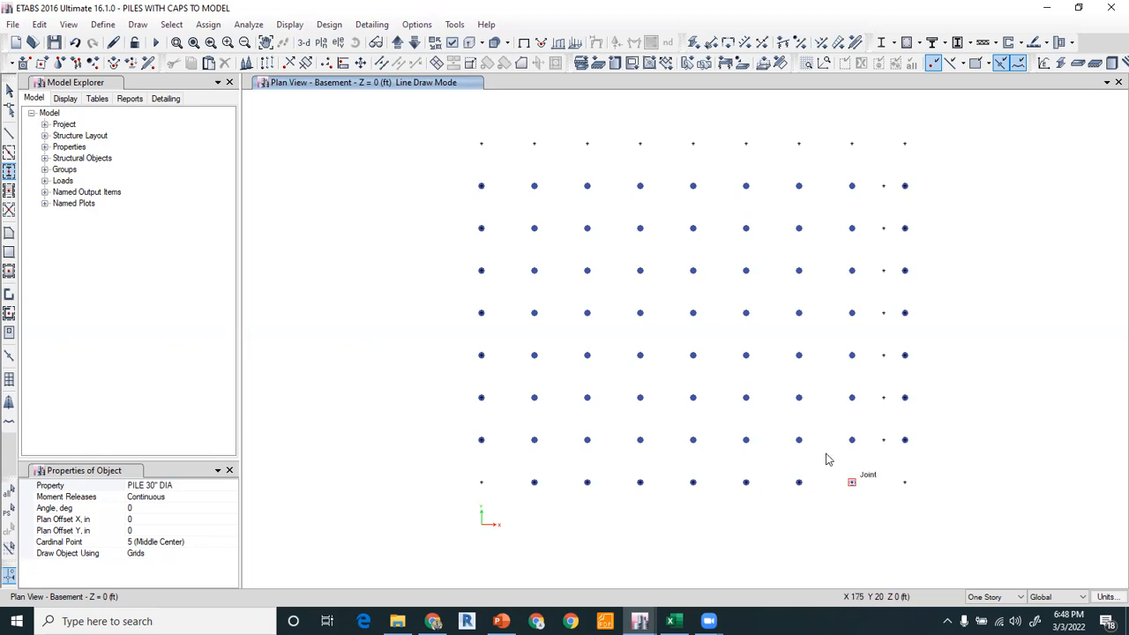
{"action": "left_click", "coordinate": [534, 144]}
{"action": "left_click", "coordinate": [586, 144]}
{"action": "left_click", "coordinate": [639, 145]}
{"action": "left_click", "coordinate": [692, 144]}
{"action": "left_click", "coordinate": [745, 143]}
{"action": "left_click", "coordinate": [798, 144]}
{"action": "left_click", "coordinate": [852, 144]}
Switch the column section to PILE 24" DIA, draw piles at the two right corner joints, and exit drawing.
{"action": "left_click", "coordinate": [220, 485]}
{"action": "left_click", "coordinate": [231, 486]}
{"action": "left_click", "coordinate": [166, 543]}
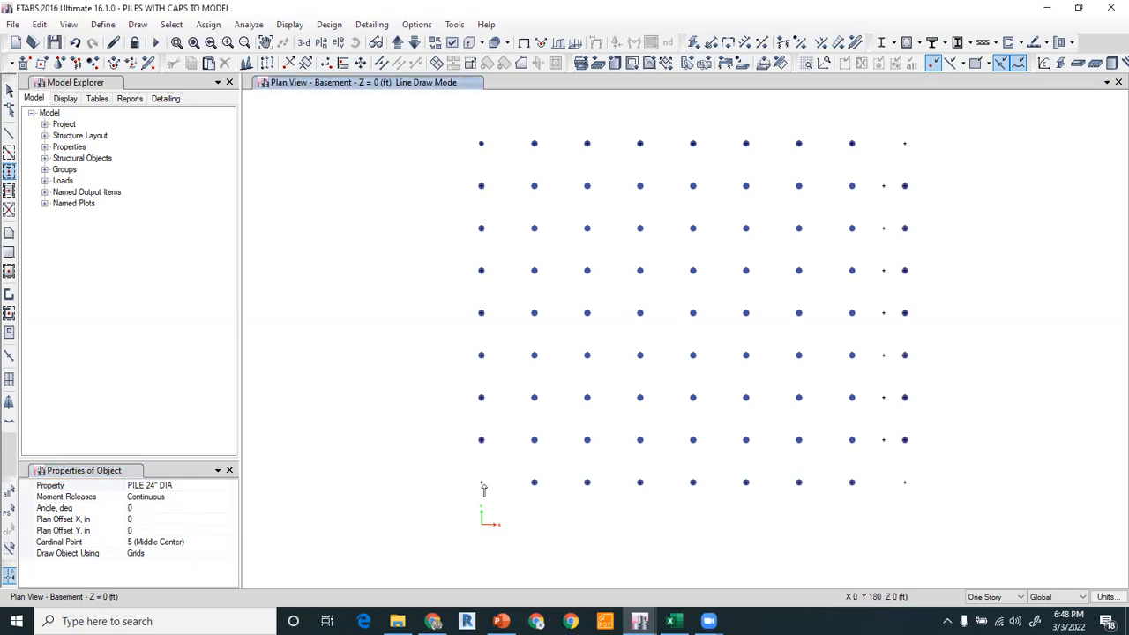
{"action": "left_click", "coordinate": [905, 482]}
{"action": "left_click", "coordinate": [904, 144]}
{"action": "key", "text": "Escape"}
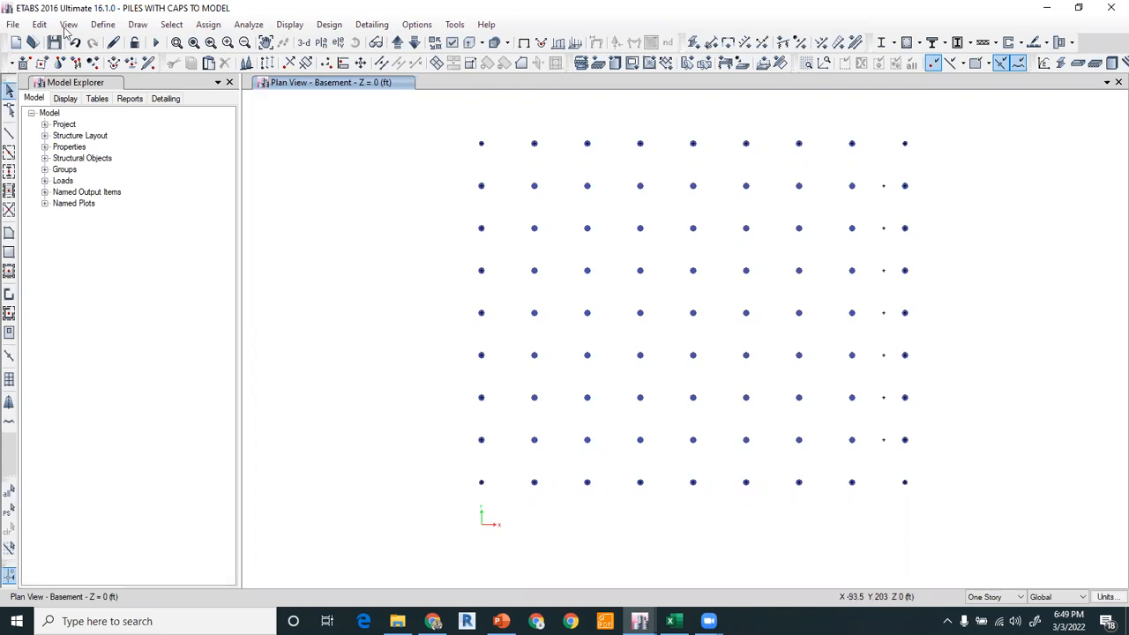
Set the building view limits with Basement as the top story and switch to the 3D view.
{"action": "left_click", "coordinate": [553, 389]}
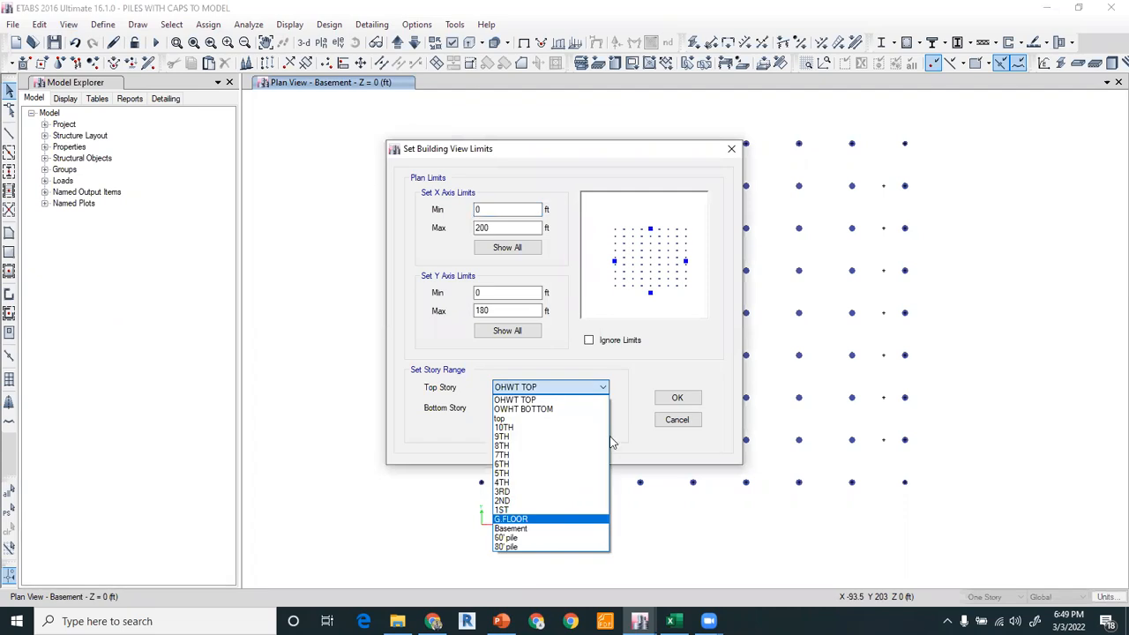
{"action": "left_click", "coordinate": [510, 528]}
{"action": "left_click", "coordinate": [663, 396]}
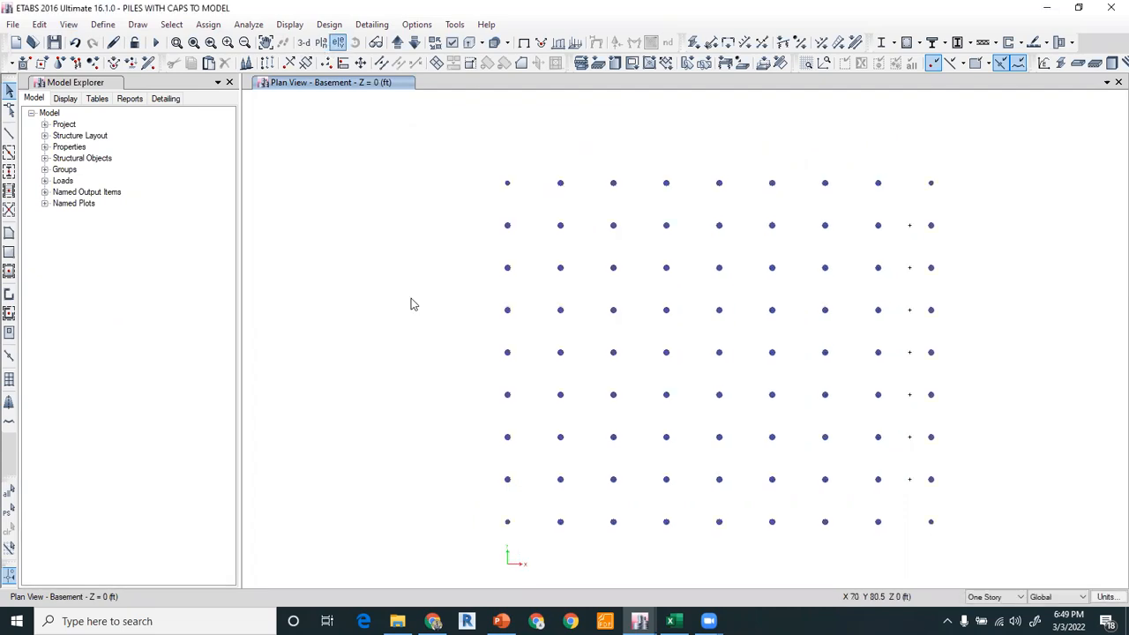
{"action": "left_click", "coordinate": [302, 42]}
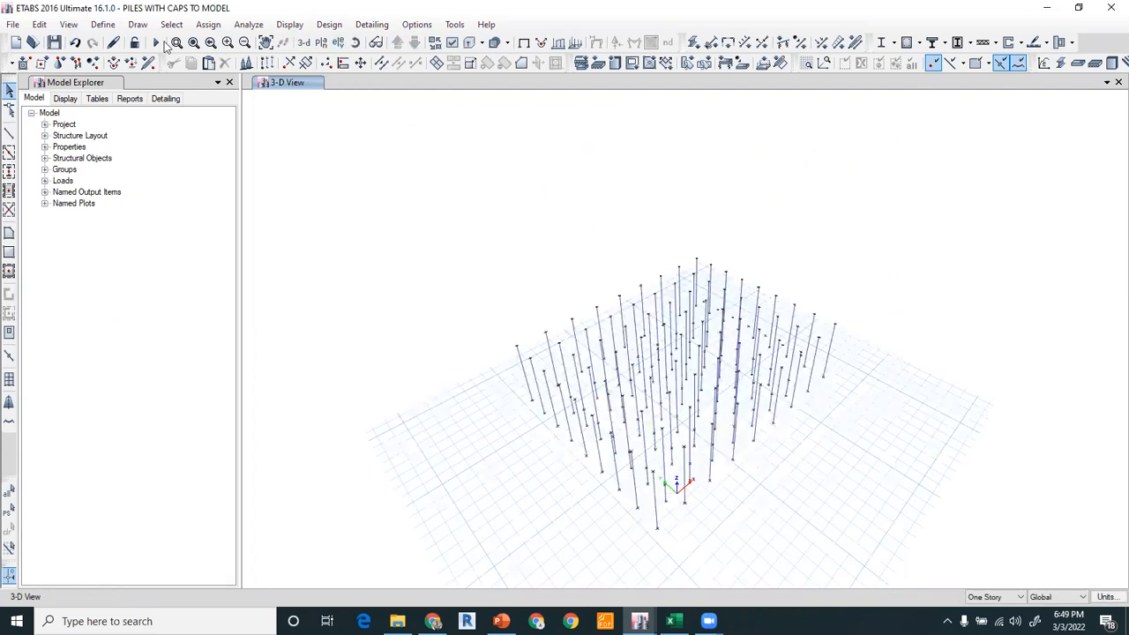
Inspect the pile layout in a 3D rendered view, rotating the model from several angles.
{"action": "left_click", "coordinate": [75, 24]}
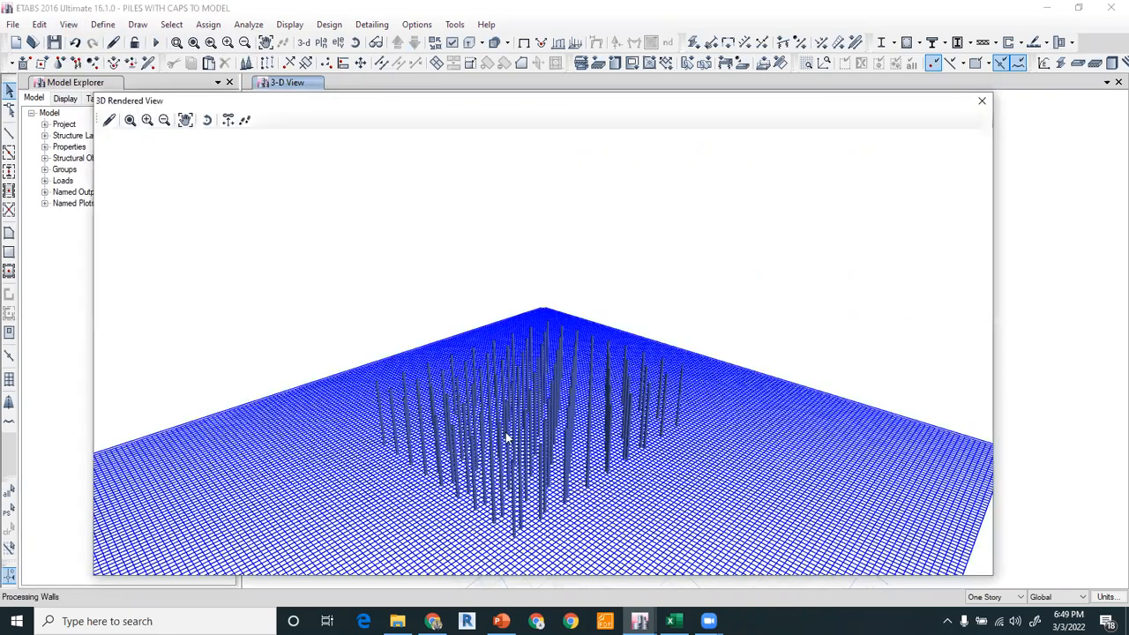
{"action": "mouse_move", "coordinate": [344, 386]}
{"action": "left_mouse_down"}
{"action": "mouse_move", "coordinate": [266, 371]}
{"action": "mouse_move", "coordinate": [276, 385]}
{"action": "left_mouse_up"}
{"action": "mouse_move", "coordinate": [532, 476]}
{"action": "left_mouse_down"}
{"action": "mouse_move", "coordinate": [524, 486]}
{"action": "mouse_move", "coordinate": [536, 490]}
{"action": "left_mouse_up"}
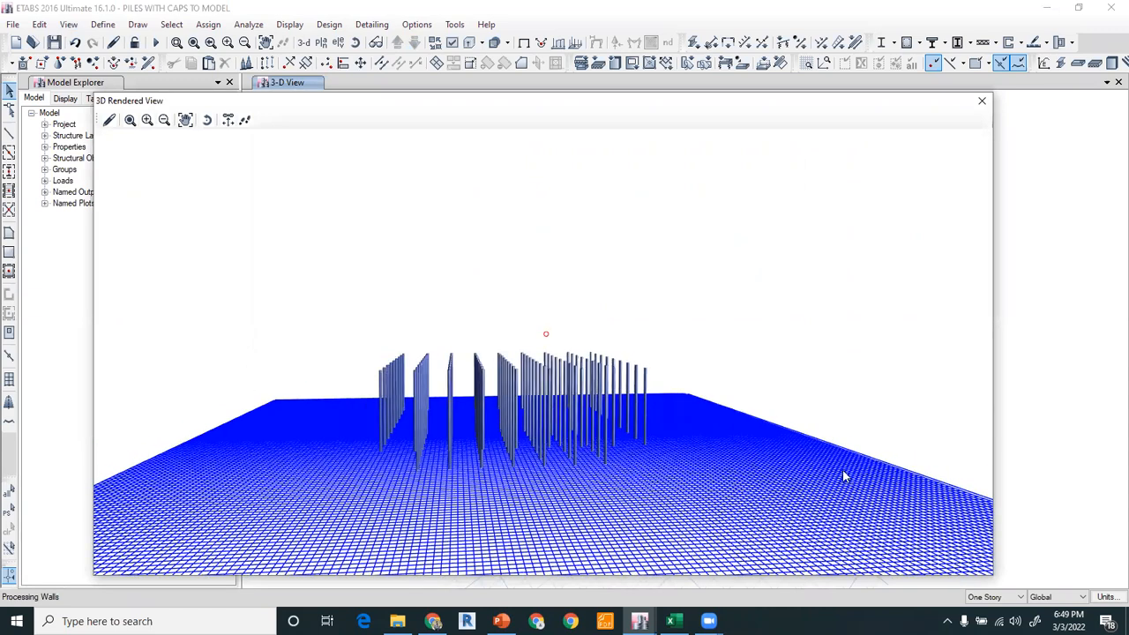
{"action": "left_click_drag", "start_coordinate": [844, 476], "coordinate": [544, 453]}
{"action": "left_click_drag", "start_coordinate": [626, 504], "coordinate": [625, 479]}
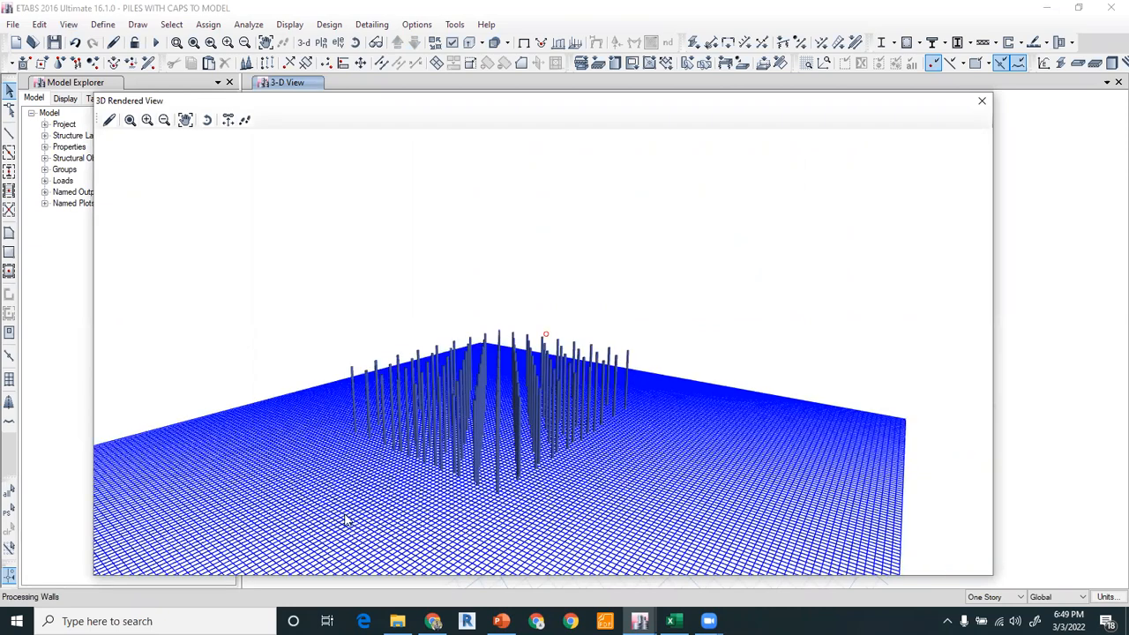
{"action": "left_click_drag", "start_coordinate": [344, 518], "coordinate": [635, 461]}
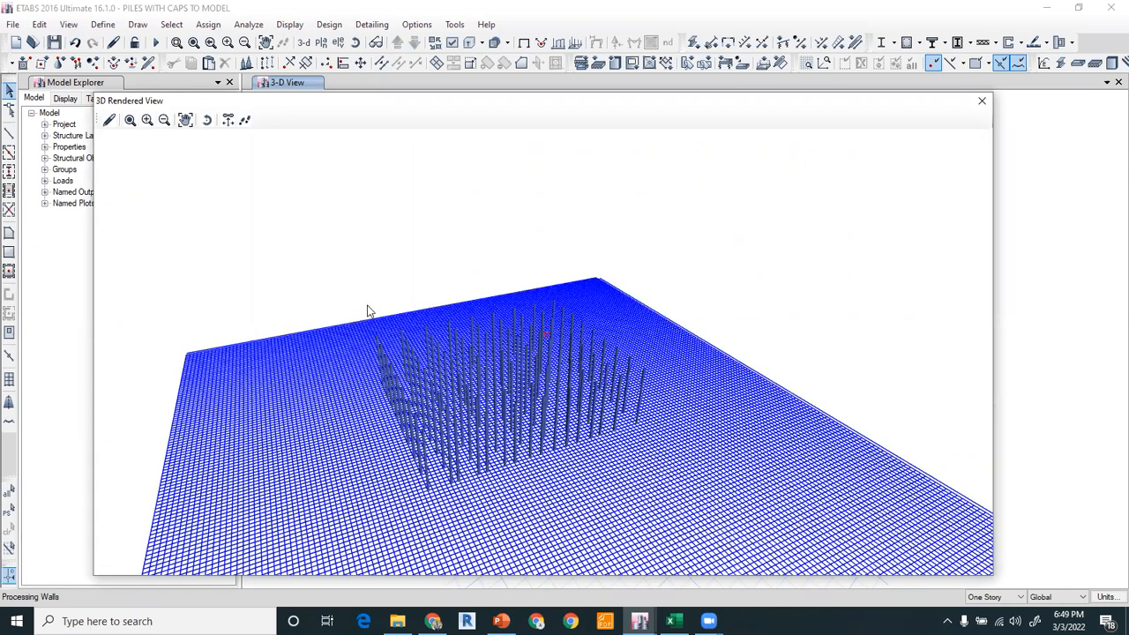
{"action": "left_click_drag", "start_coordinate": [369, 310], "coordinate": [432, 460]}
{"action": "scroll", "coordinate": [434, 466], "scroll_direction": "up", "scroll_amount": 3}
{"action": "left_click_drag", "start_coordinate": [542, 476], "coordinate": [353, 344]}
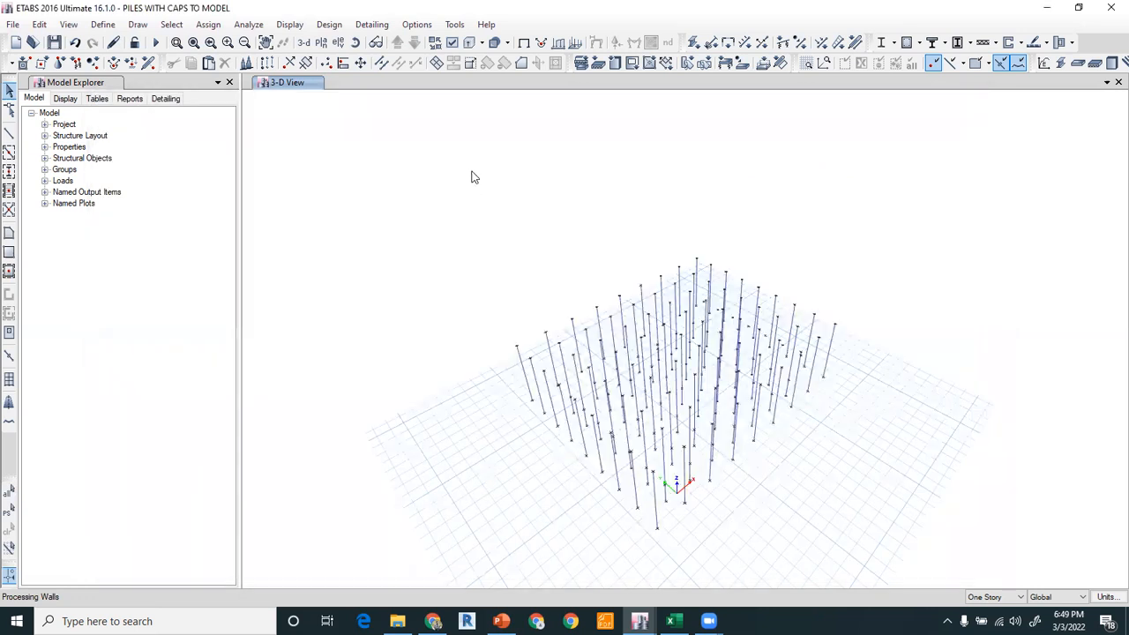
{"action": "left_click", "coordinate": [356, 42]}
{"action": "left_click_drag", "start_coordinate": [449, 433], "coordinate": [440, 389]}
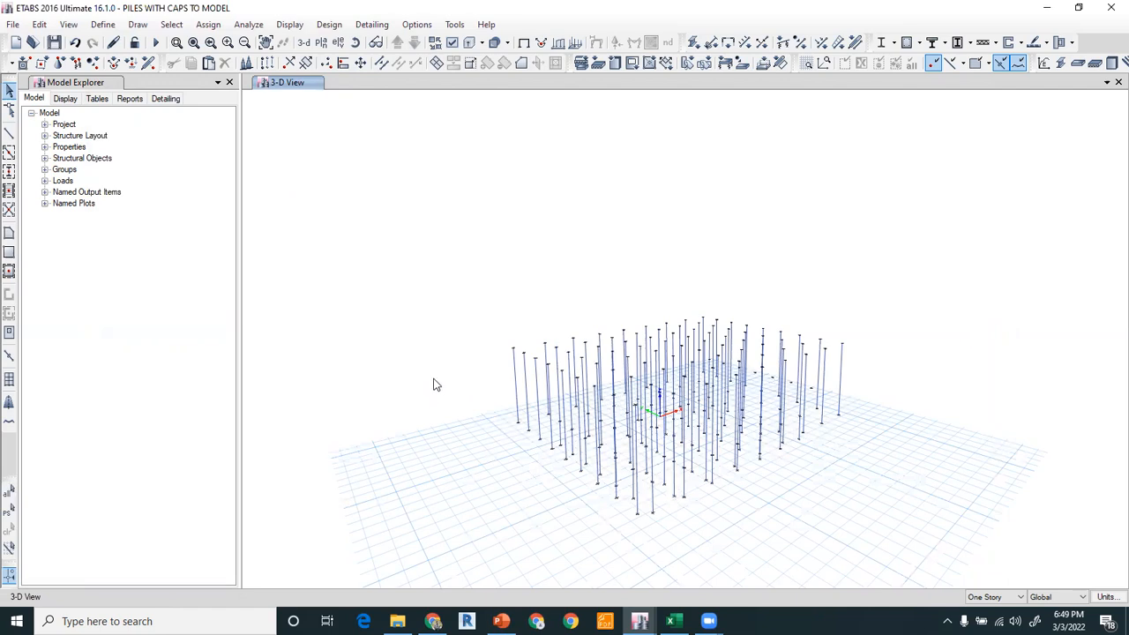
Switch to PowerPoint and view the pile modeling slide with spring constant calculations.
{"action": "left_click", "coordinate": [501, 621]}
{"action": "left_click", "coordinate": [86, 424]}
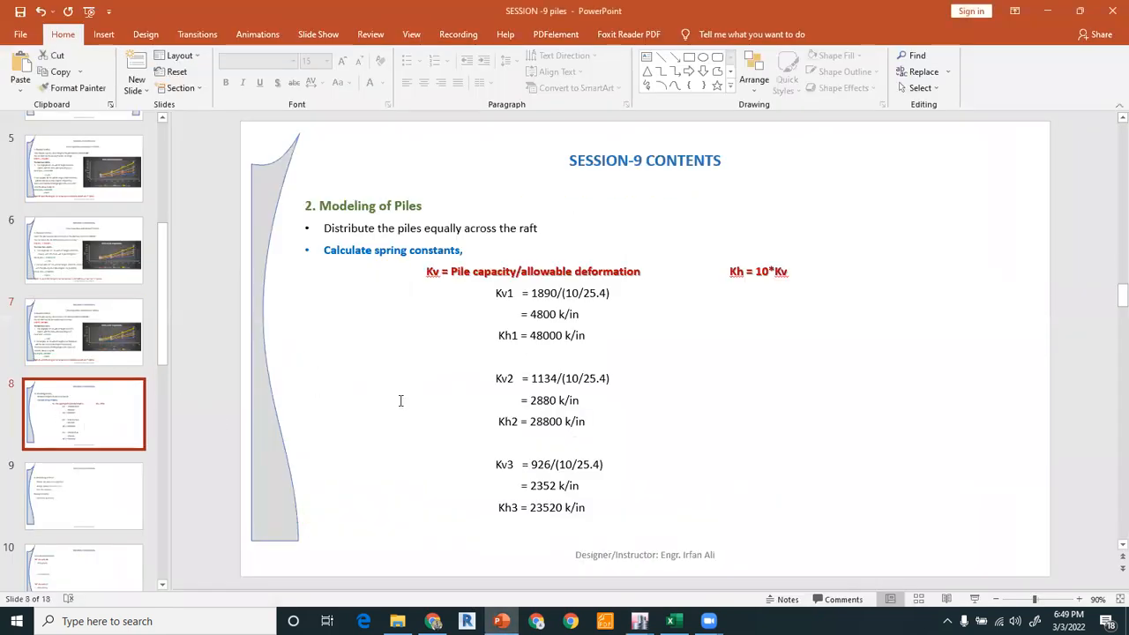
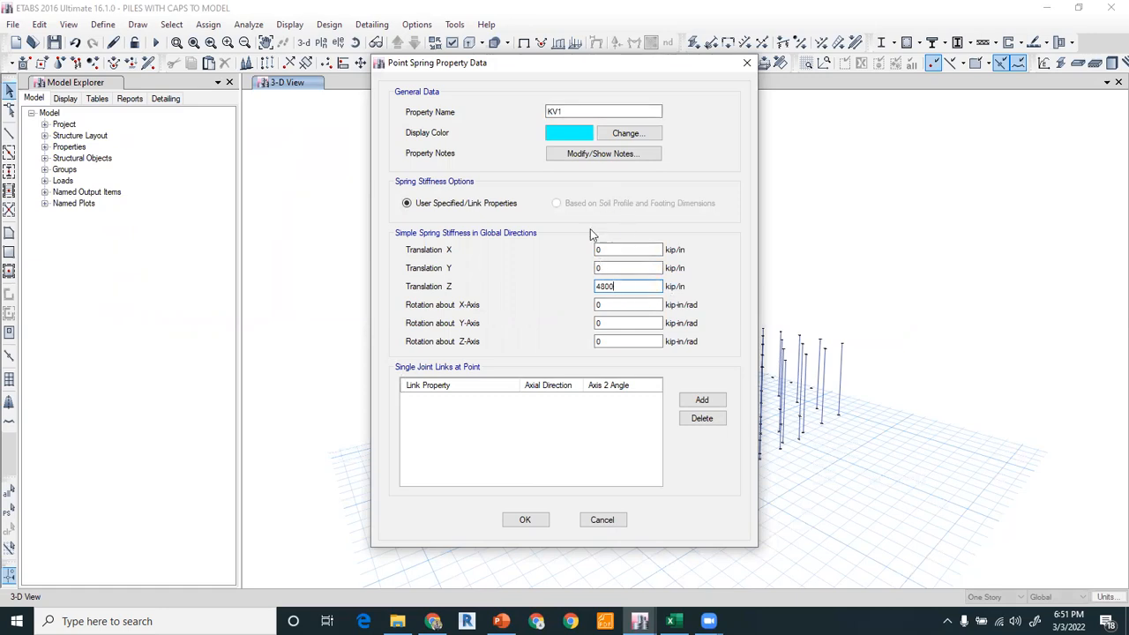
Confirm point spring KV1, then add point spring KH1 with X and Y translational stiffness of 48000 kip/in.
{"action": "left_click", "coordinate": [521, 519]}
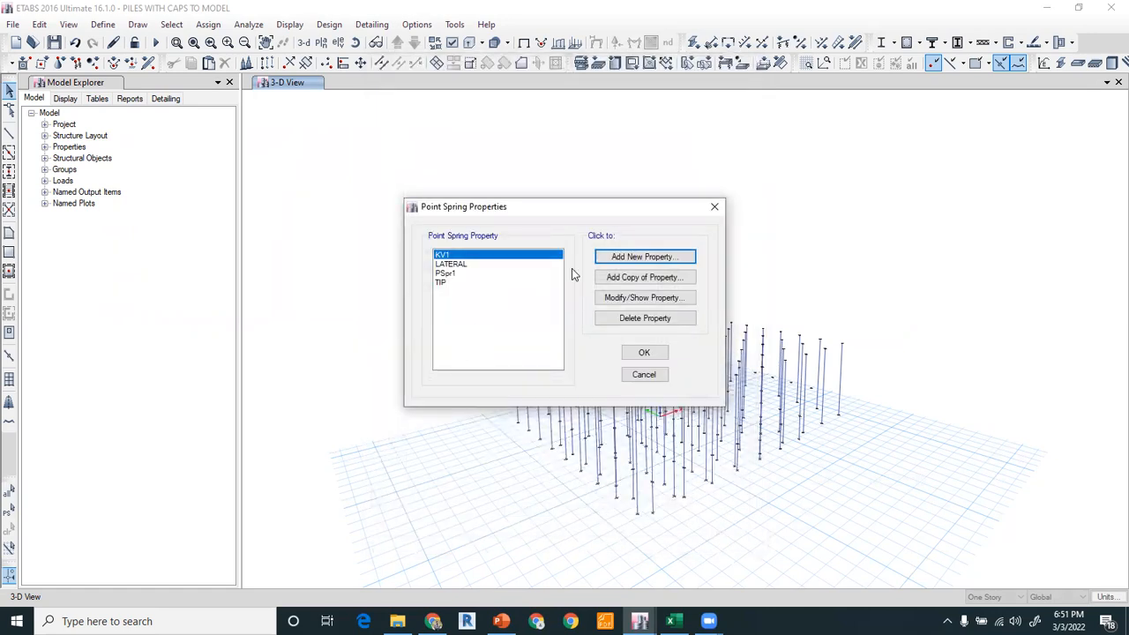
{"action": "left_click", "coordinate": [641, 262]}
{"action": "left_click_drag", "start_coordinate": [582, 112], "coordinate": [479, 114]}
{"action": "type", "text": "KH1"}
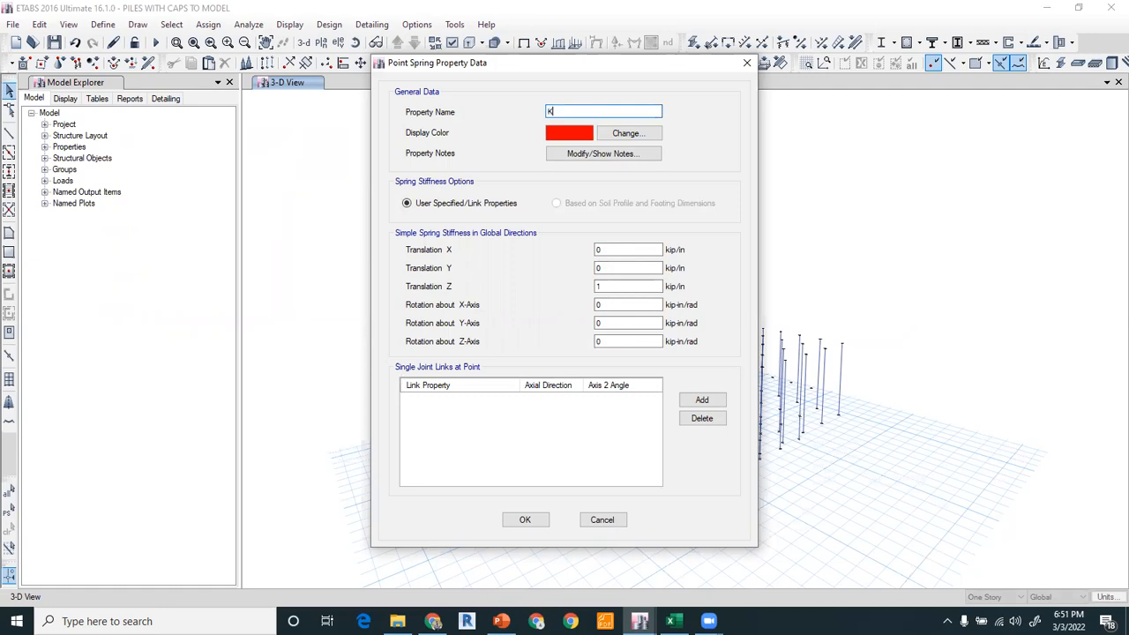
{"action": "key", "text": "Tab"}
{"action": "key", "text": "Tab"}
{"action": "double_click", "coordinate": [622, 267]}
{"action": "type", "text": "48000"}
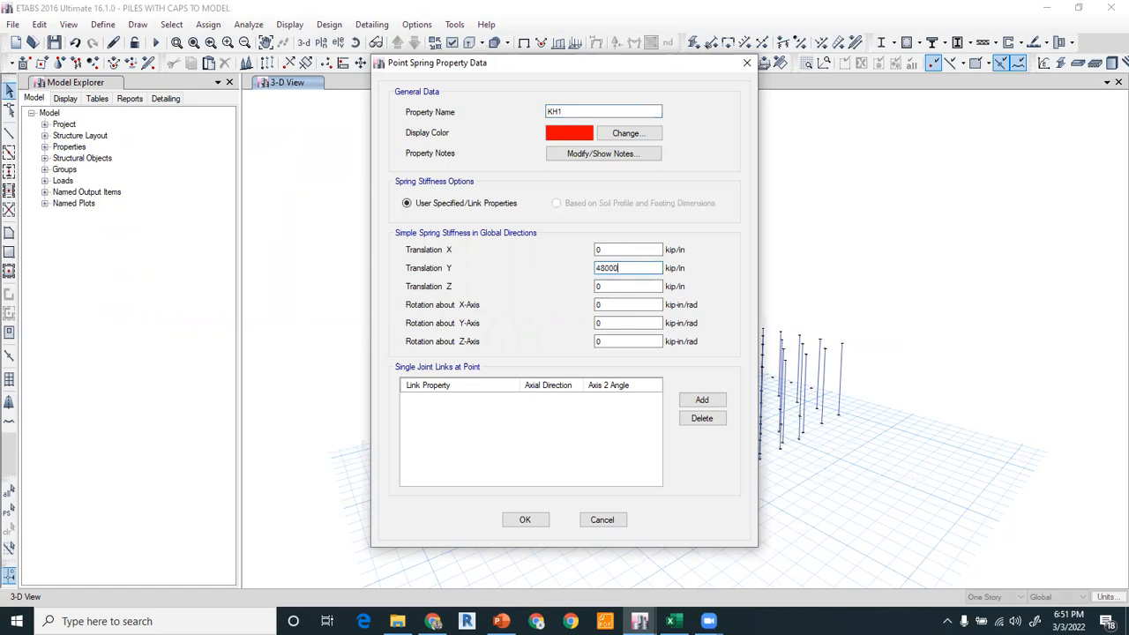
{"action": "double_click", "coordinate": [615, 250]}
{"action": "left_click", "coordinate": [538, 515]}
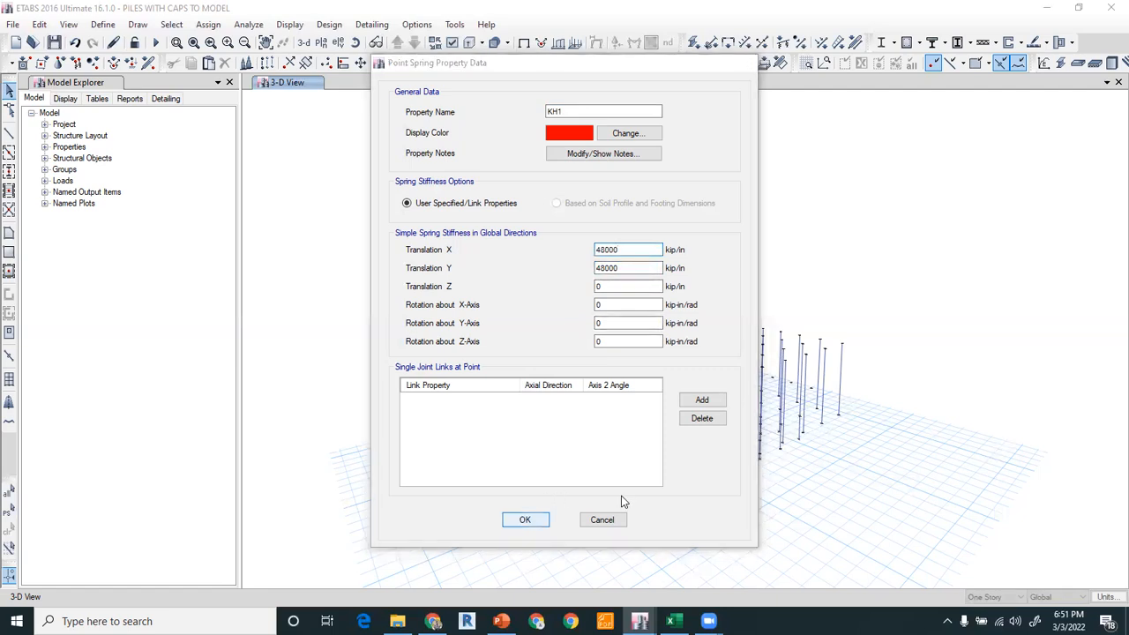
{"action": "left_click", "coordinate": [450, 264]}
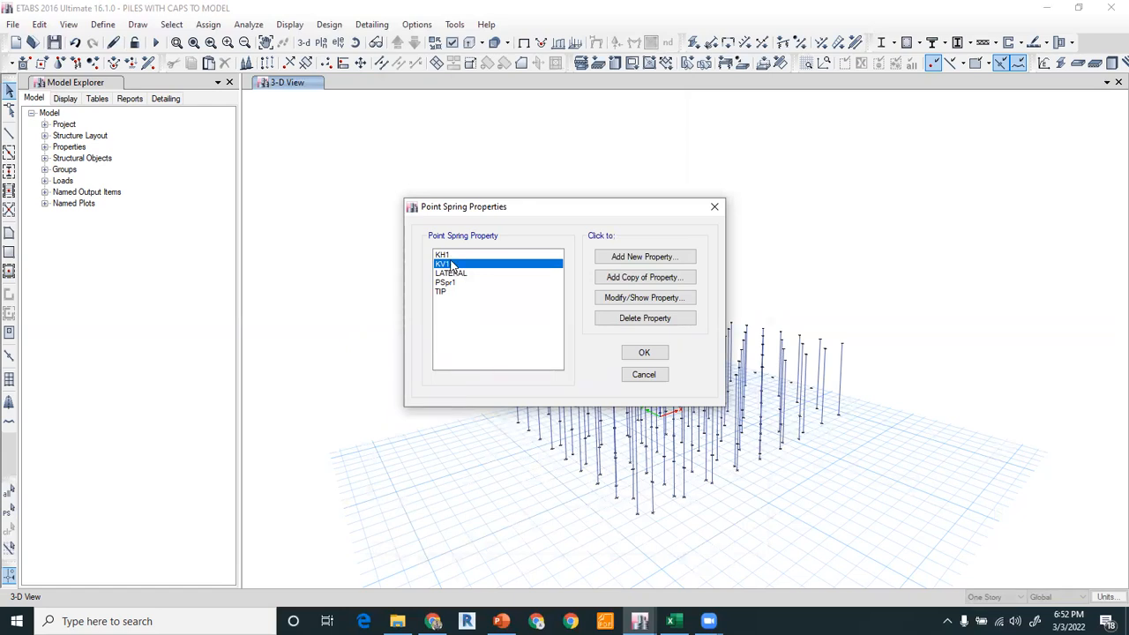
{"action": "left_click", "coordinate": [449, 255]}
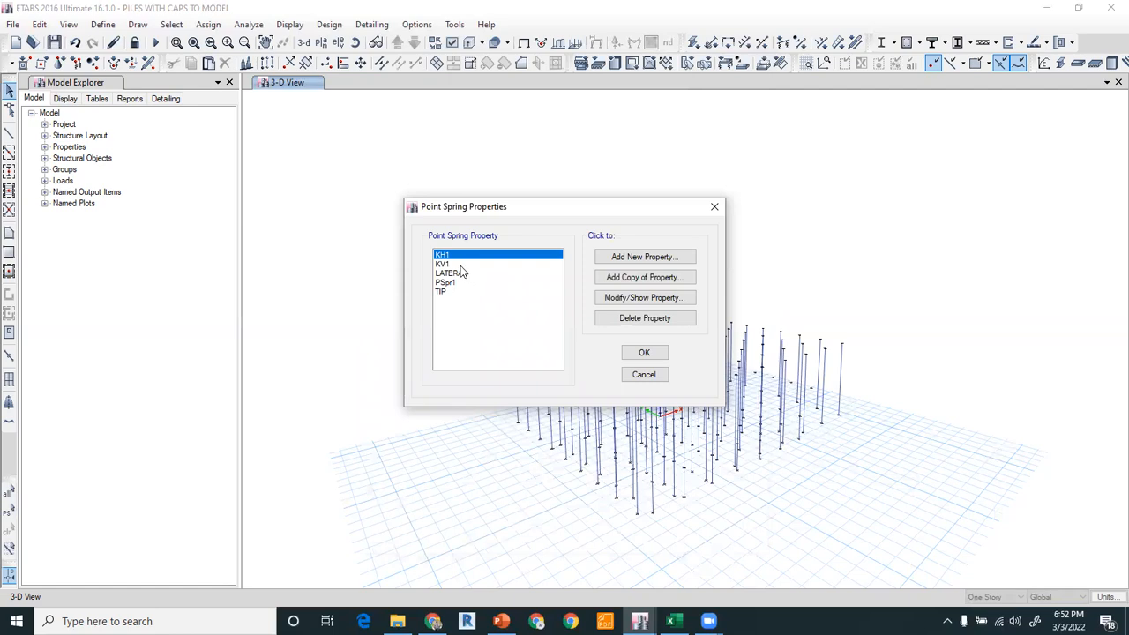
{"action": "left_click", "coordinate": [653, 354]}
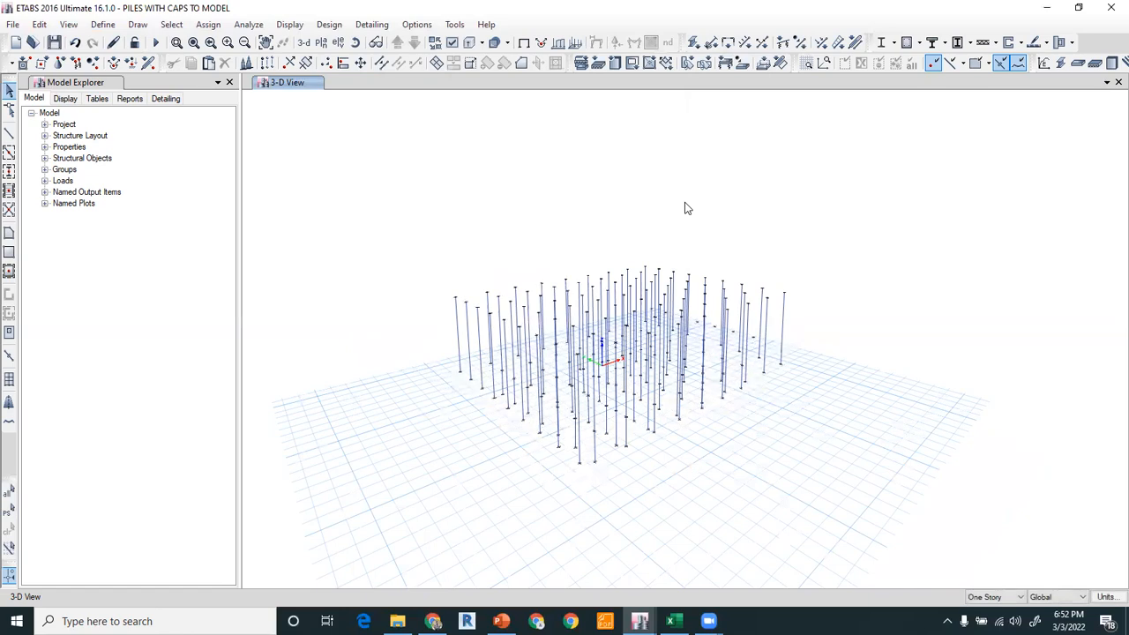
Select all piles and divide the selected frames into 40 frame objects each.
{"action": "left_click_drag", "start_coordinate": [379, 204], "coordinate": [880, 530]}
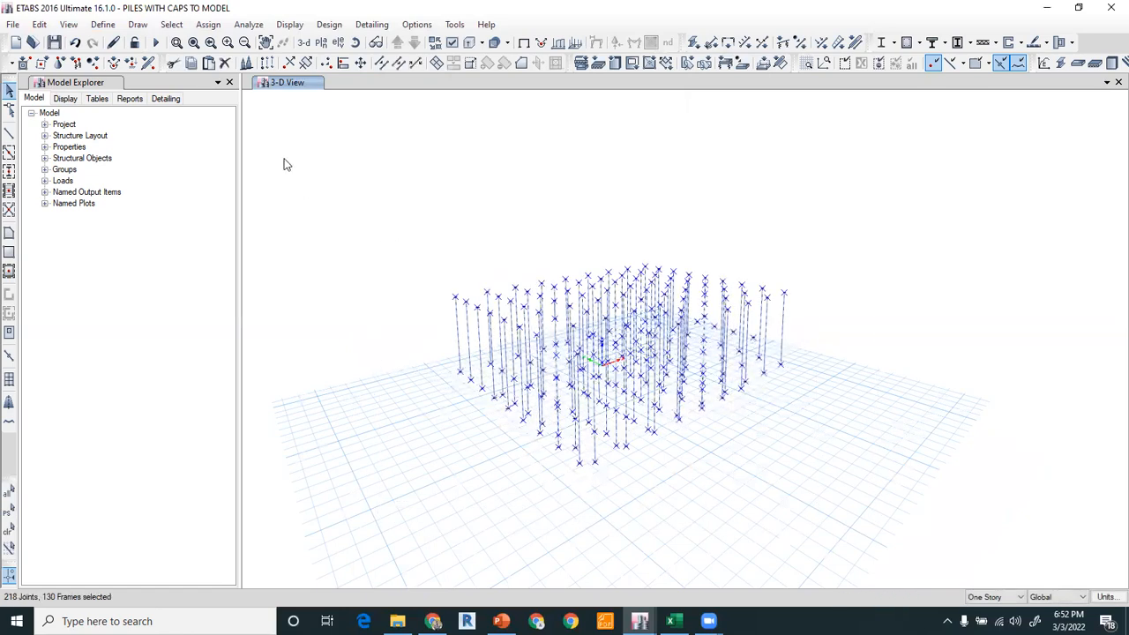
{"action": "left_click", "coordinate": [39, 23]}
{"action": "mouse_move", "coordinate": [132, 343]}
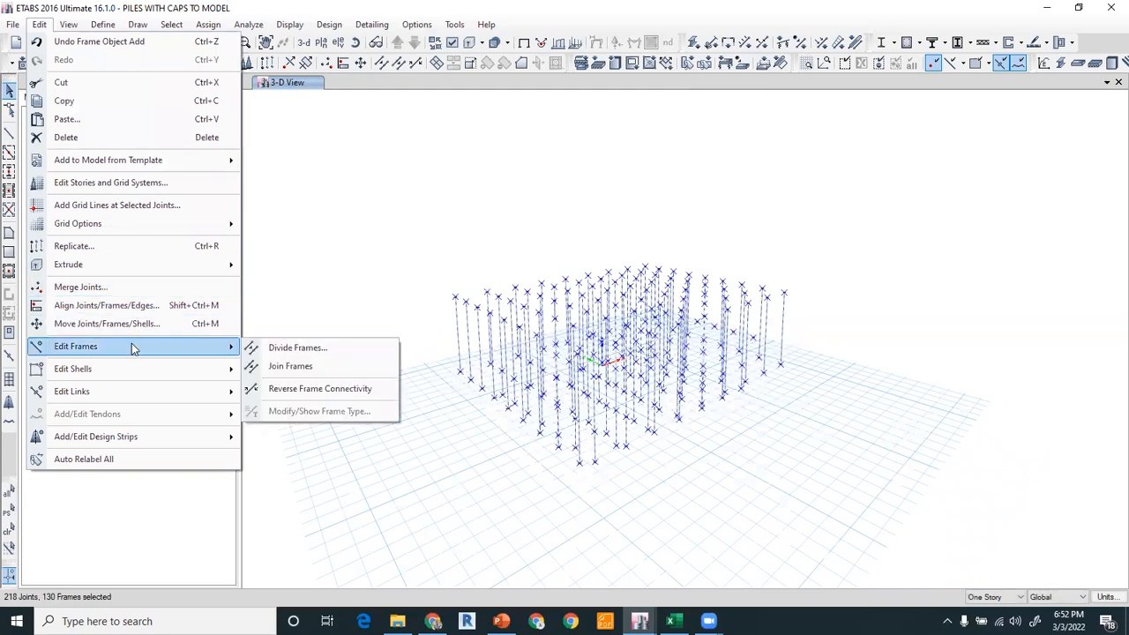
{"action": "left_click", "coordinate": [282, 346]}
{"action": "left_click_drag", "start_coordinate": [538, 289], "coordinate": [479, 293]}
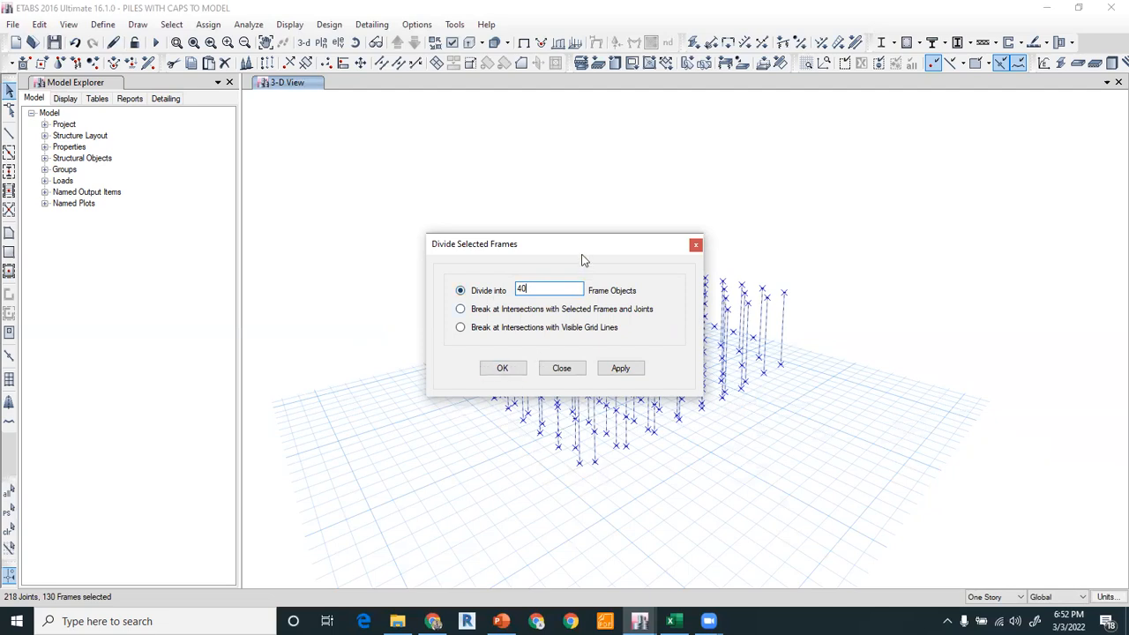
{"action": "left_click_drag", "start_coordinate": [580, 243], "coordinate": [303, 155]}
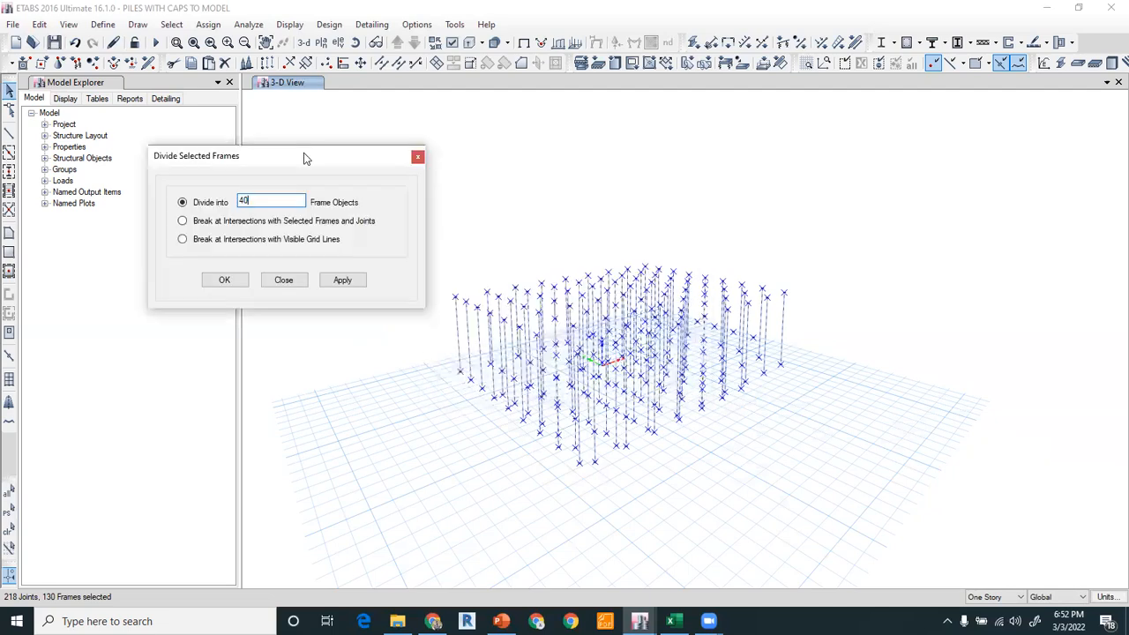
{"action": "left_click", "coordinate": [242, 283]}
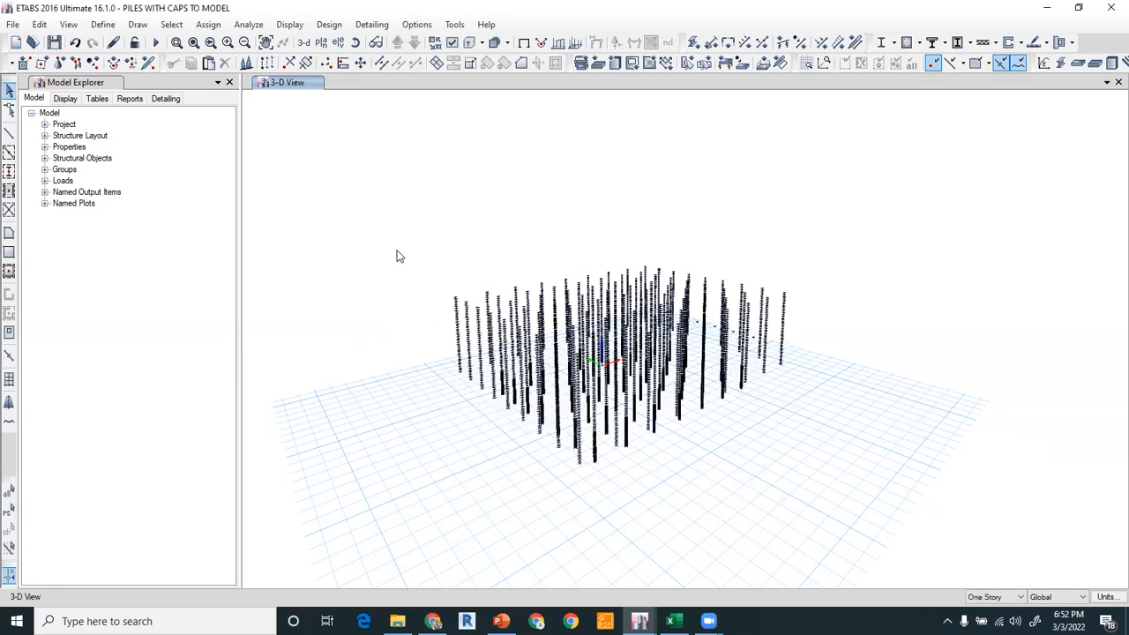
Examine the divided pile segments in the 3D view, selecting them and zooming in.
{"action": "left_click_drag", "start_coordinate": [423, 289], "coordinate": [843, 462]}
{"action": "left_click_drag", "start_coordinate": [534, 263], "coordinate": [832, 381]}
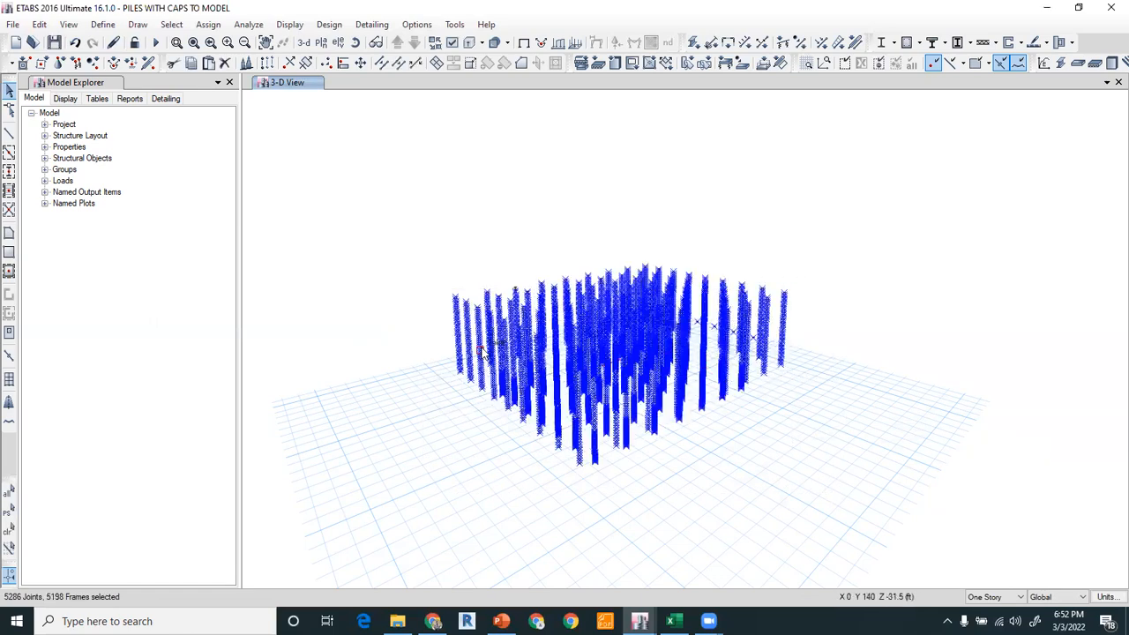
{"action": "left_click", "coordinate": [524, 42]}
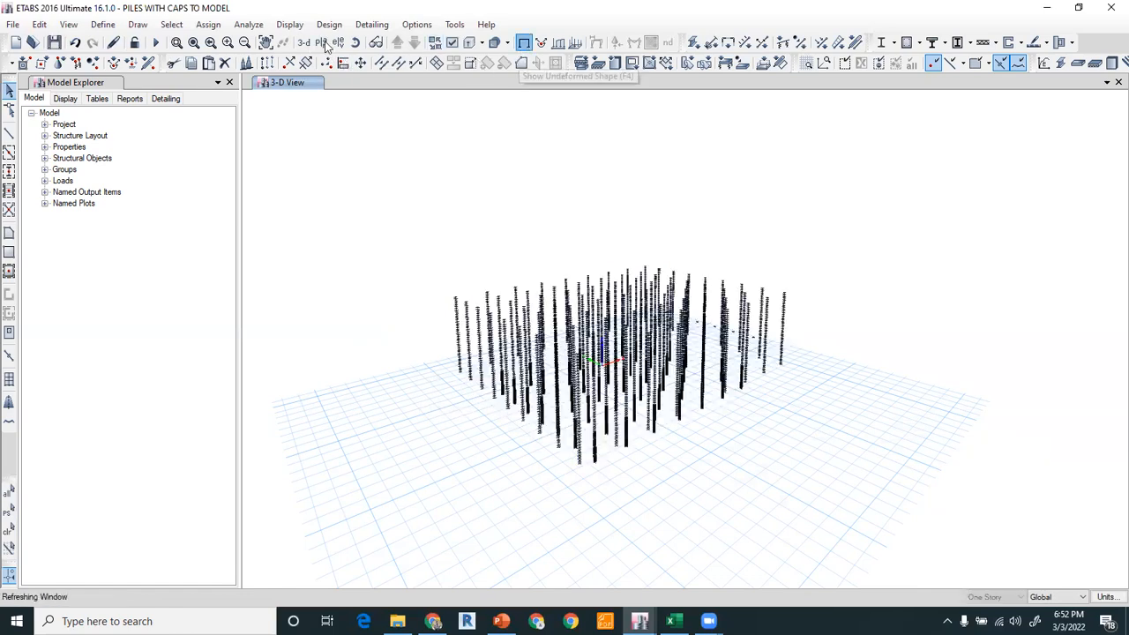
{"action": "left_click", "coordinate": [524, 42]}
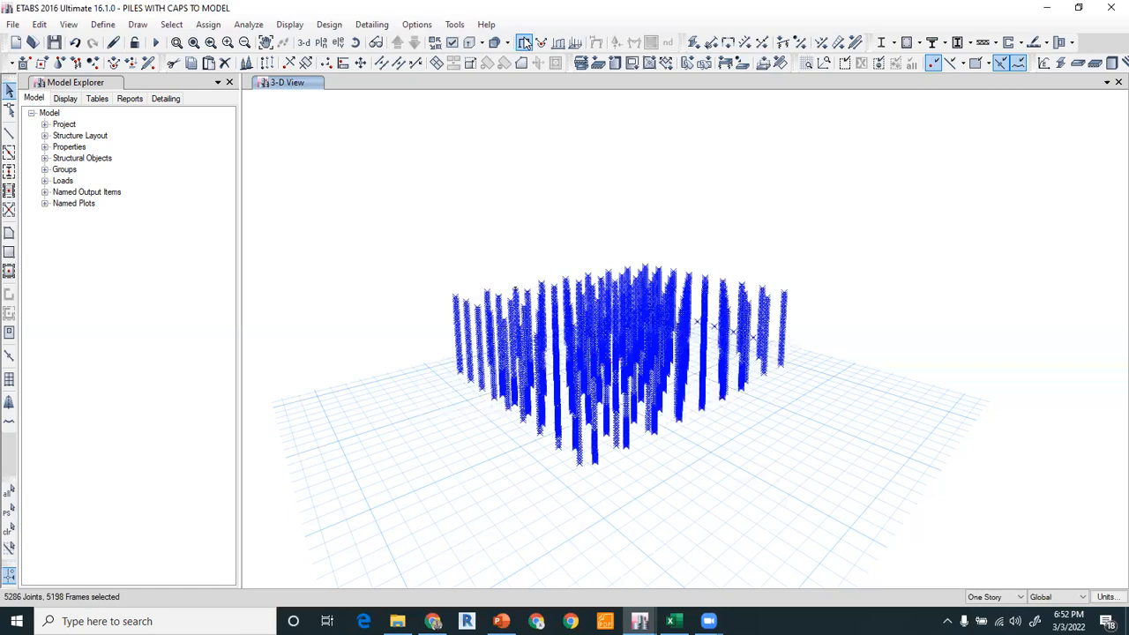
{"action": "left_click", "coordinate": [353, 44]}
{"action": "left_click_drag", "start_coordinate": [465, 481], "coordinate": [104, 144]}
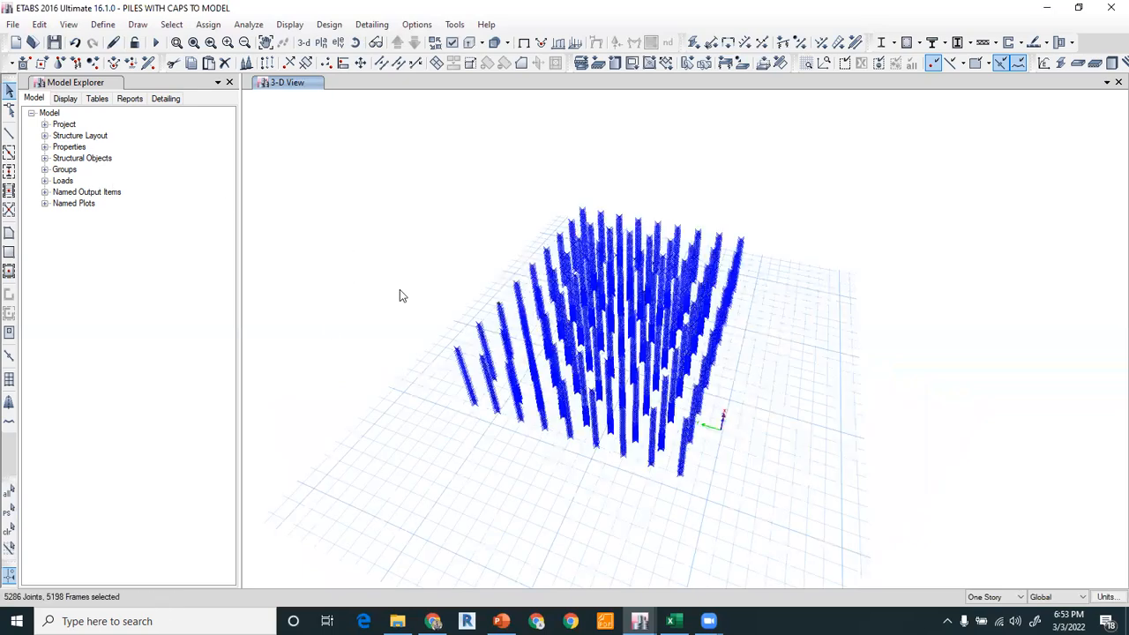
{"action": "left_click", "coordinate": [9, 529]}
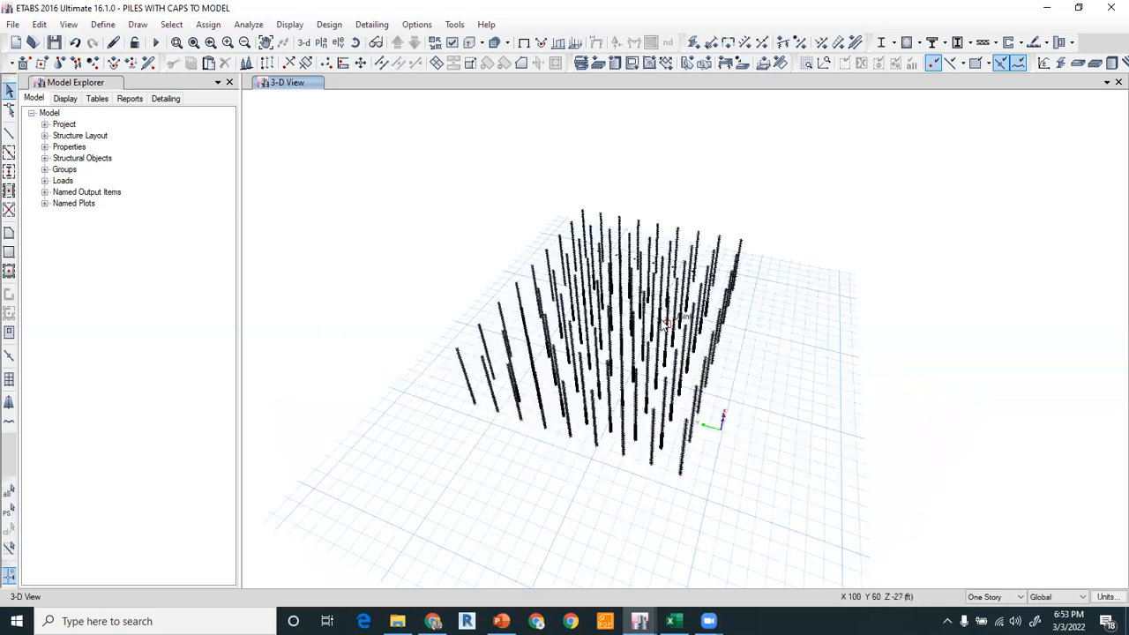
{"action": "scroll", "coordinate": [668, 324], "scroll_direction": "up", "scroll_amount": 5}
{"action": "middle_click_drag", "start_coordinate": [802, 219], "coordinate": [504, 343]}
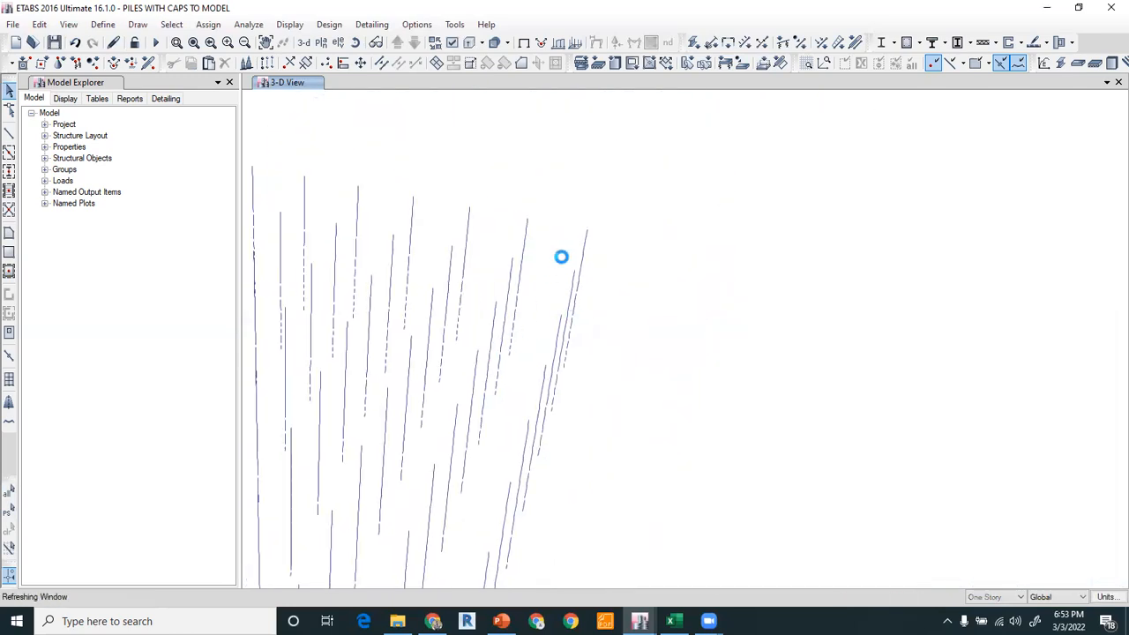
{"action": "left_click", "coordinate": [373, 41]}
{"action": "left_click_drag", "start_coordinate": [486, 517], "coordinate": [643, 496]}
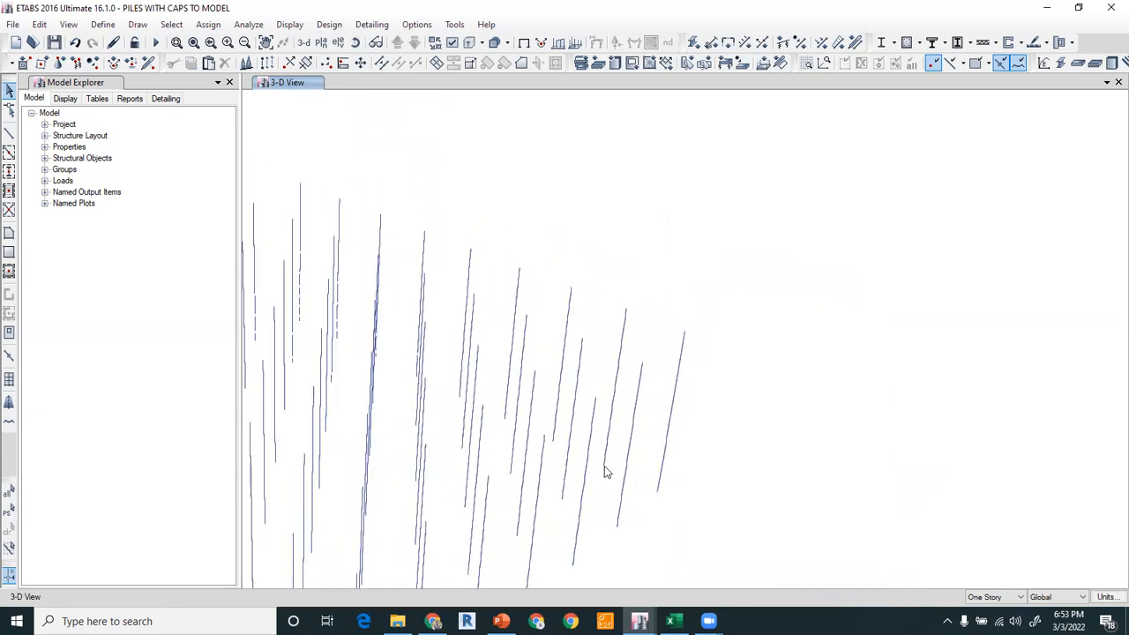
{"action": "left_click_drag", "start_coordinate": [655, 277], "coordinate": [617, 427]}
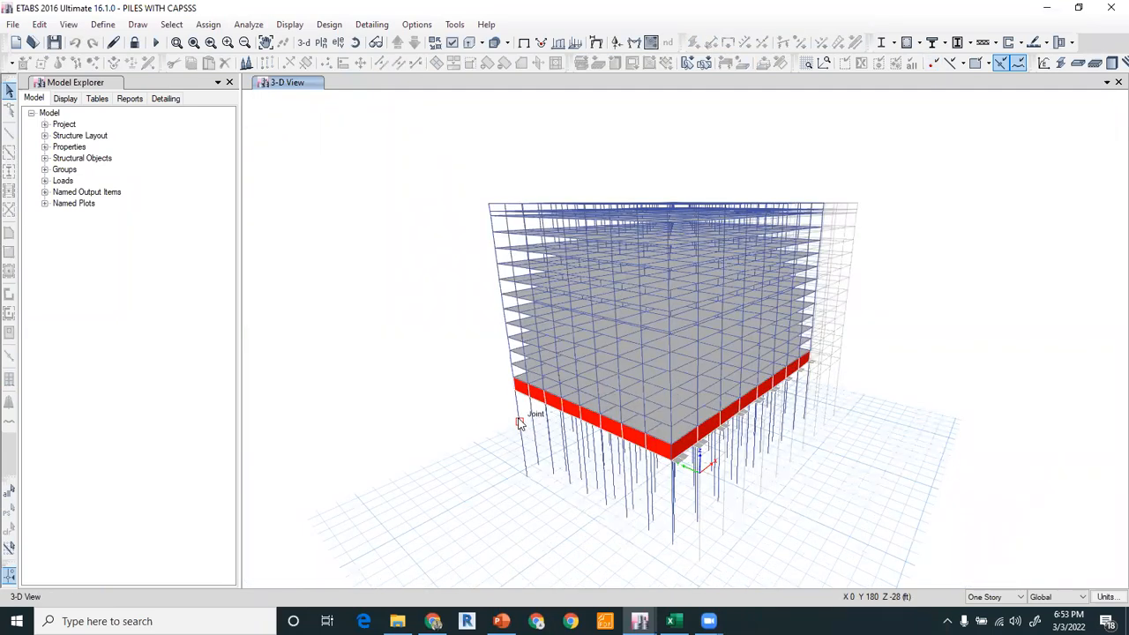
Inspect the spring assignments of pile joints just below the basement in the prepared model.
{"action": "scroll", "coordinate": [521, 422], "scroll_direction": "up", "scroll_amount": 5}
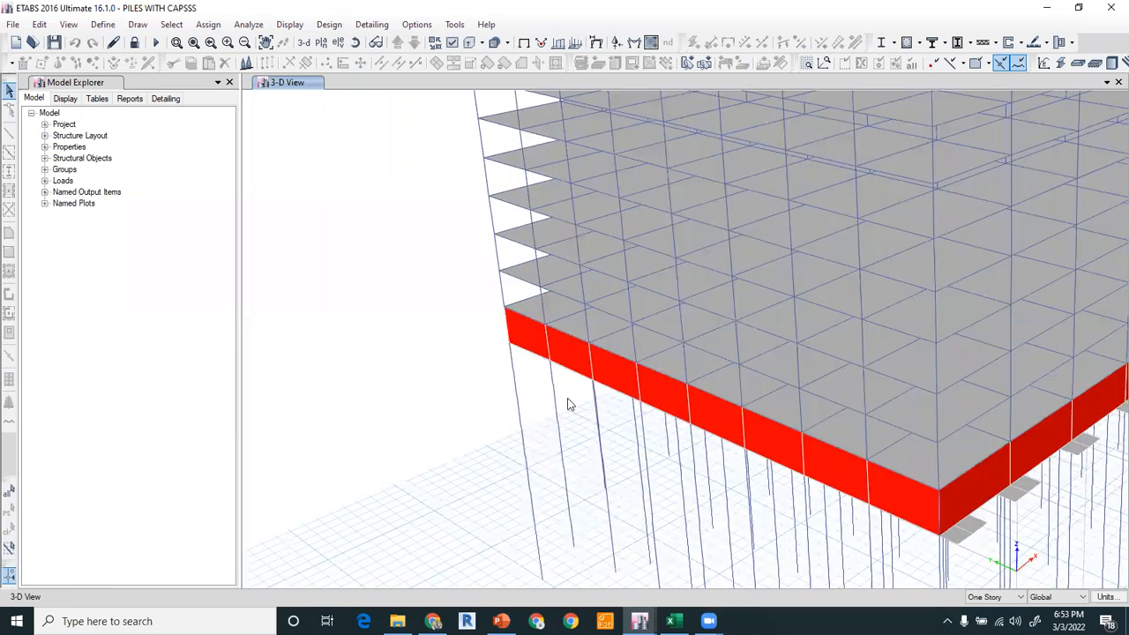
{"action": "right_click", "coordinate": [512, 367]}
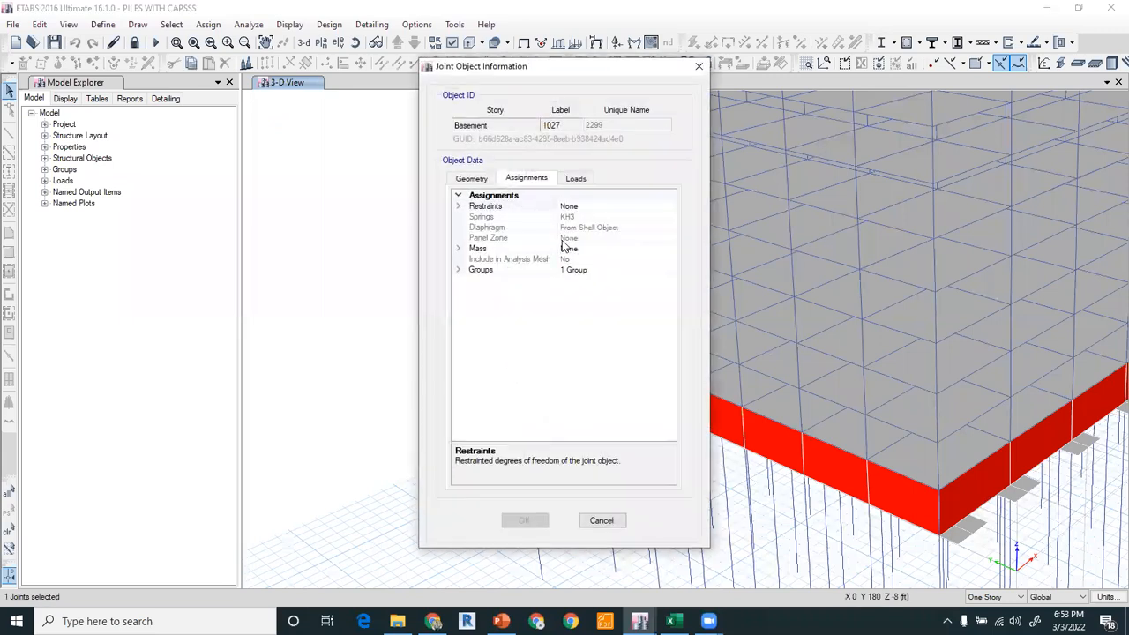
{"action": "left_click_drag", "start_coordinate": [640, 71], "coordinate": [223, 37]}
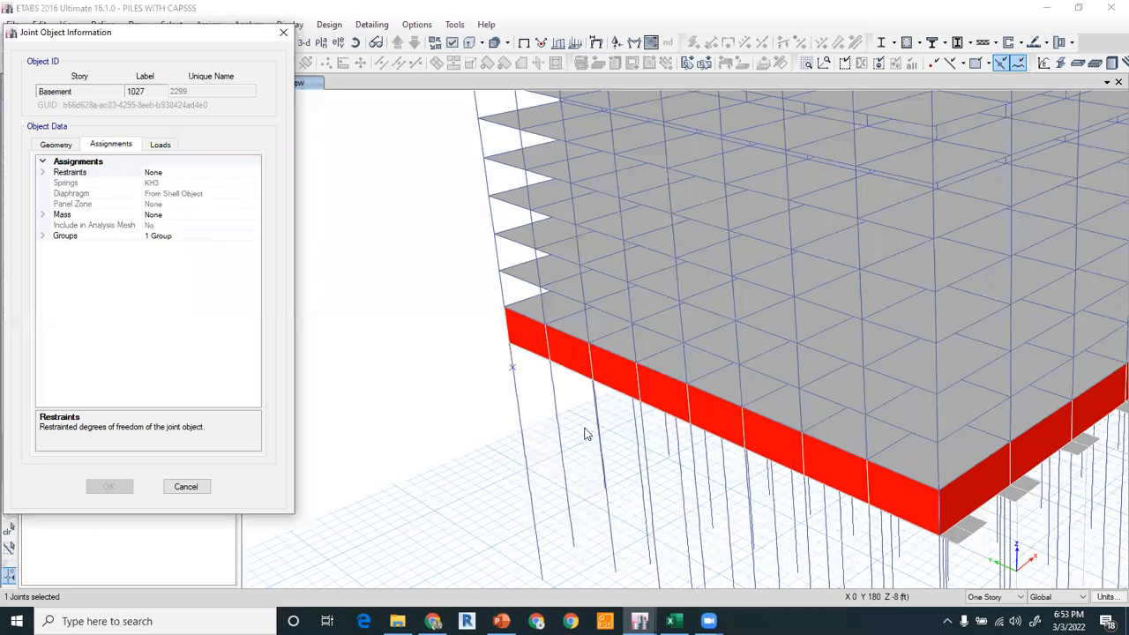
{"action": "left_click", "coordinate": [283, 33]}
{"action": "left_click", "coordinate": [724, 477]}
{"action": "right_click", "coordinate": [724, 477]}
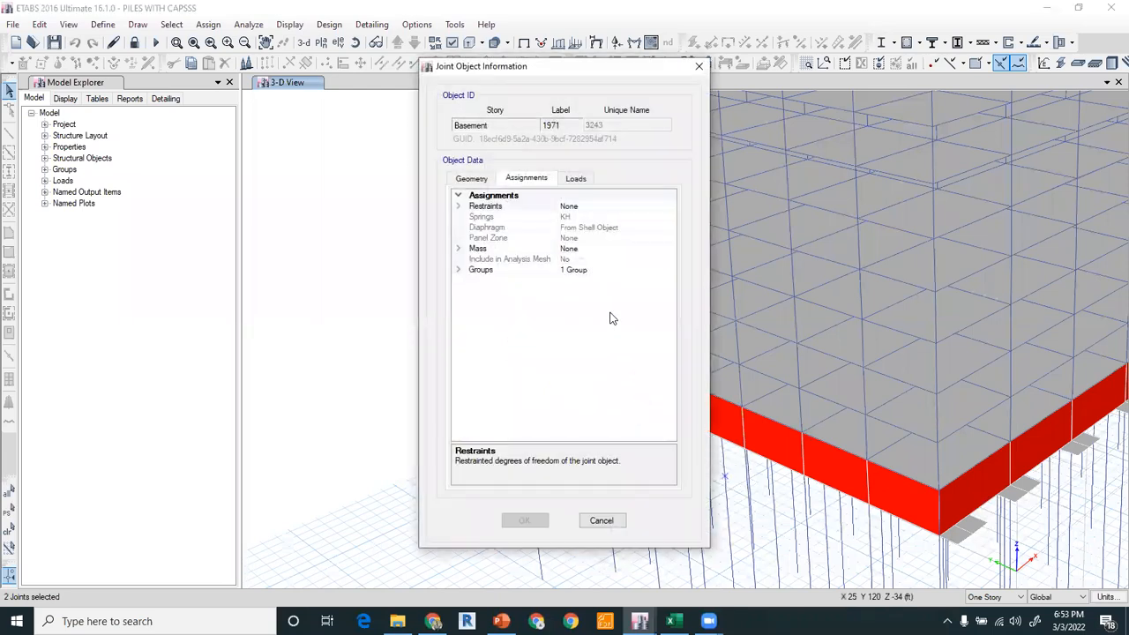
{"action": "left_click_drag", "start_coordinate": [586, 69], "coordinate": [233, 32]}
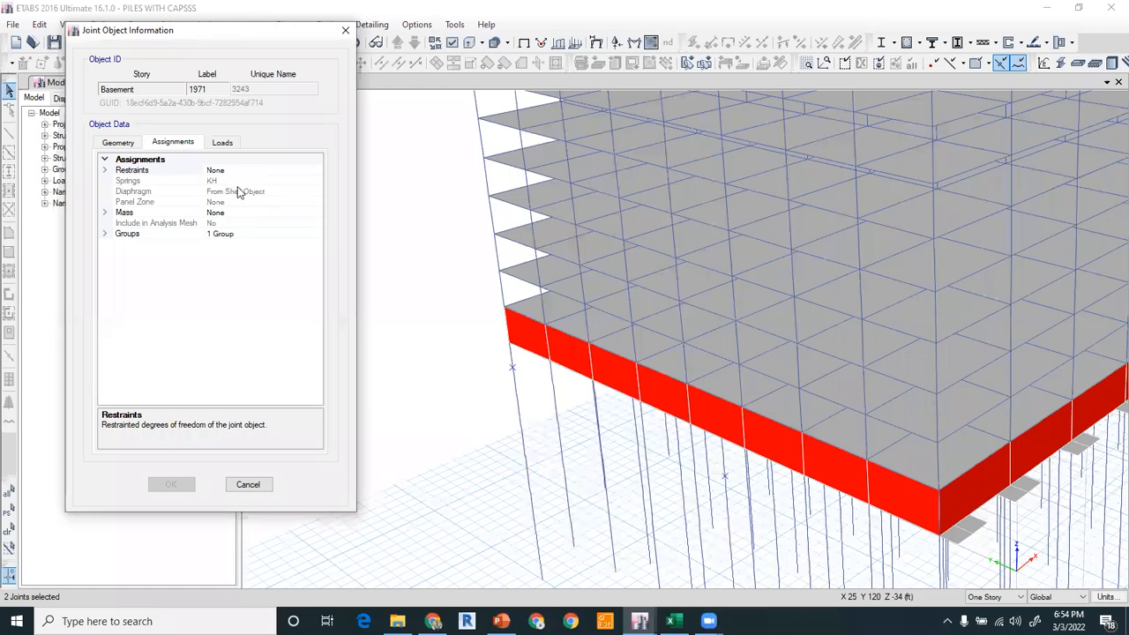
{"action": "left_click", "coordinate": [345, 30]}
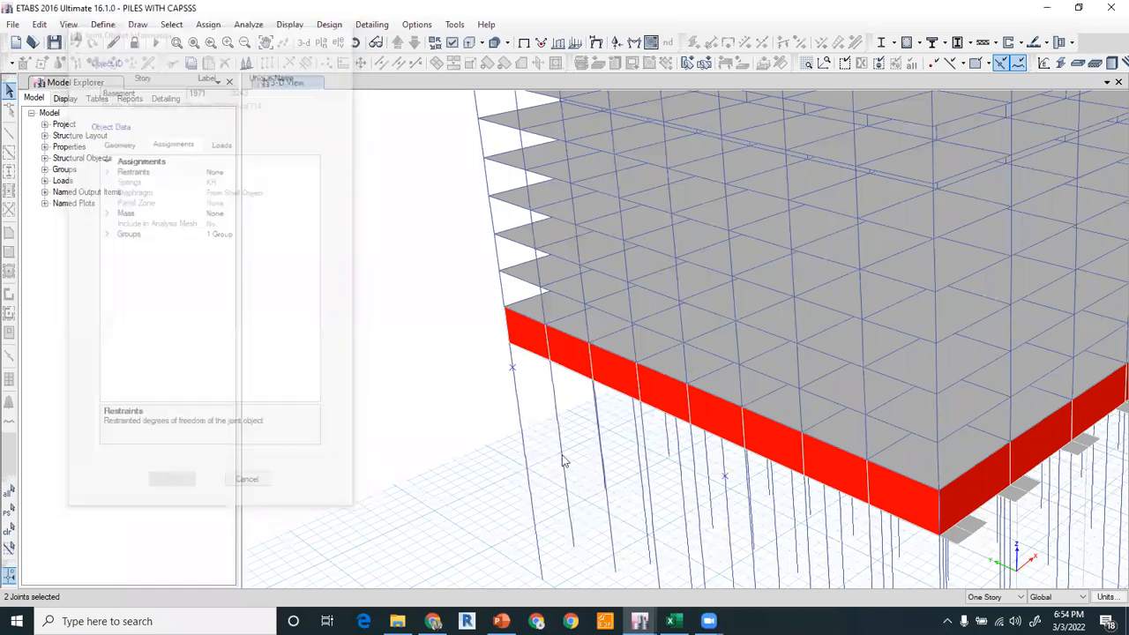
{"action": "left_click", "coordinate": [512, 367]}
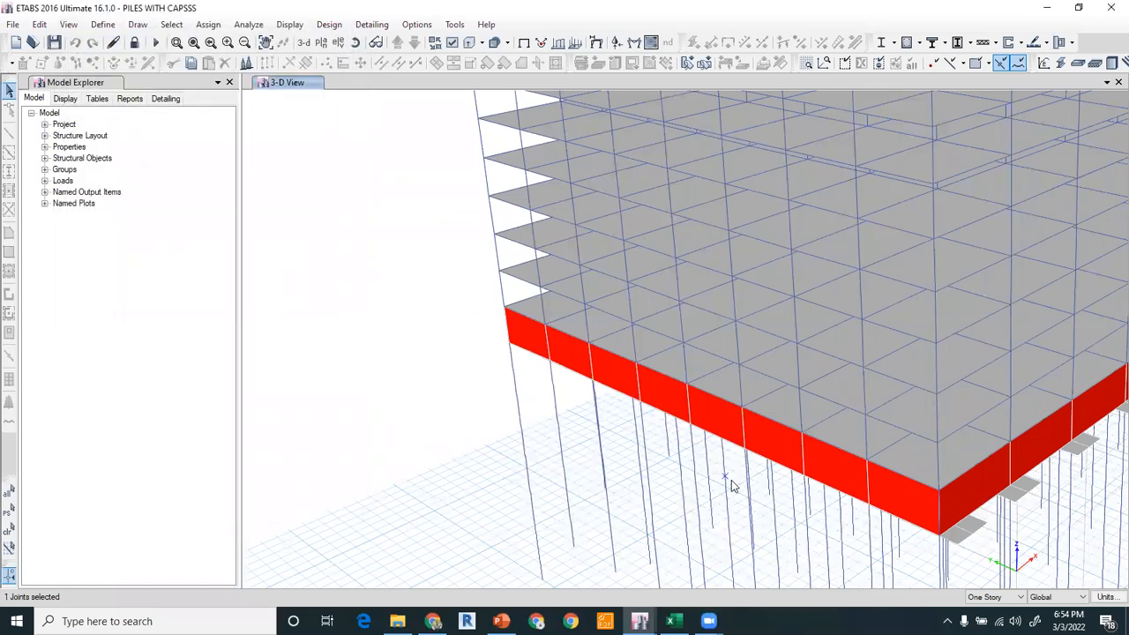
{"action": "left_click", "coordinate": [727, 477]}
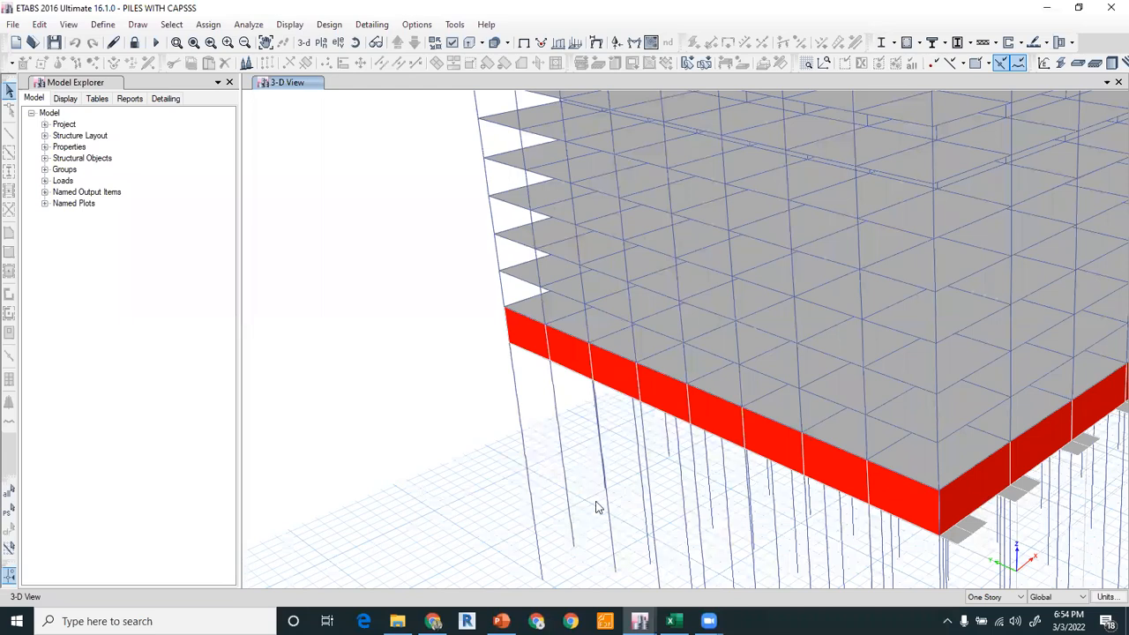
Switch to PowerPoint and browse the slides on pile modeling steps and pile cap design.
{"action": "left_click", "coordinate": [501, 621]}
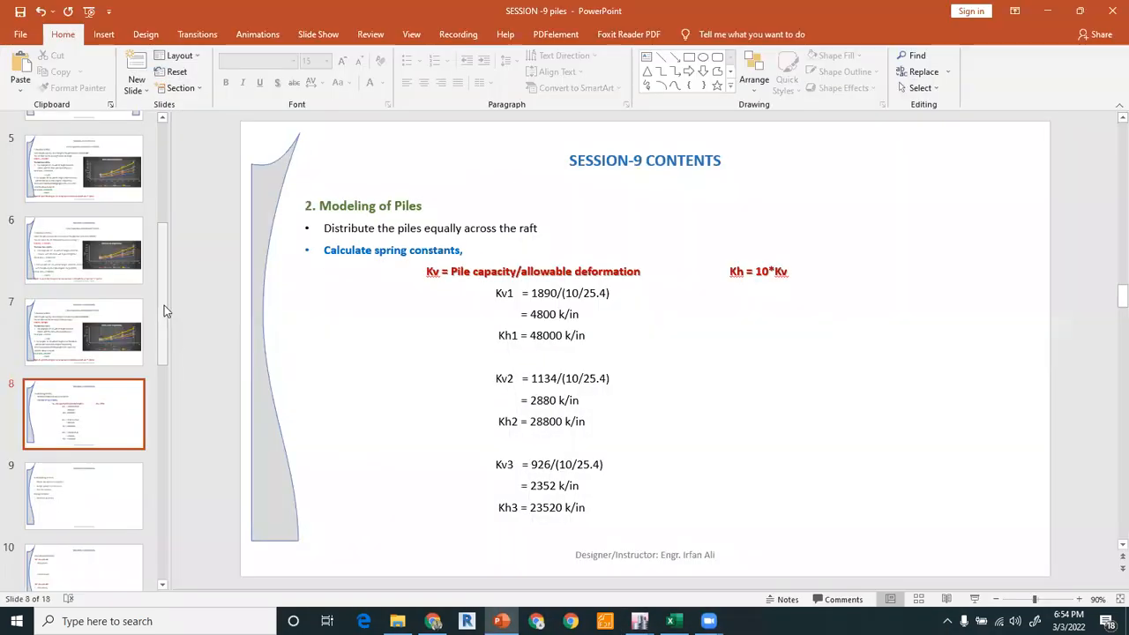
{"action": "left_click", "coordinate": [115, 399]}
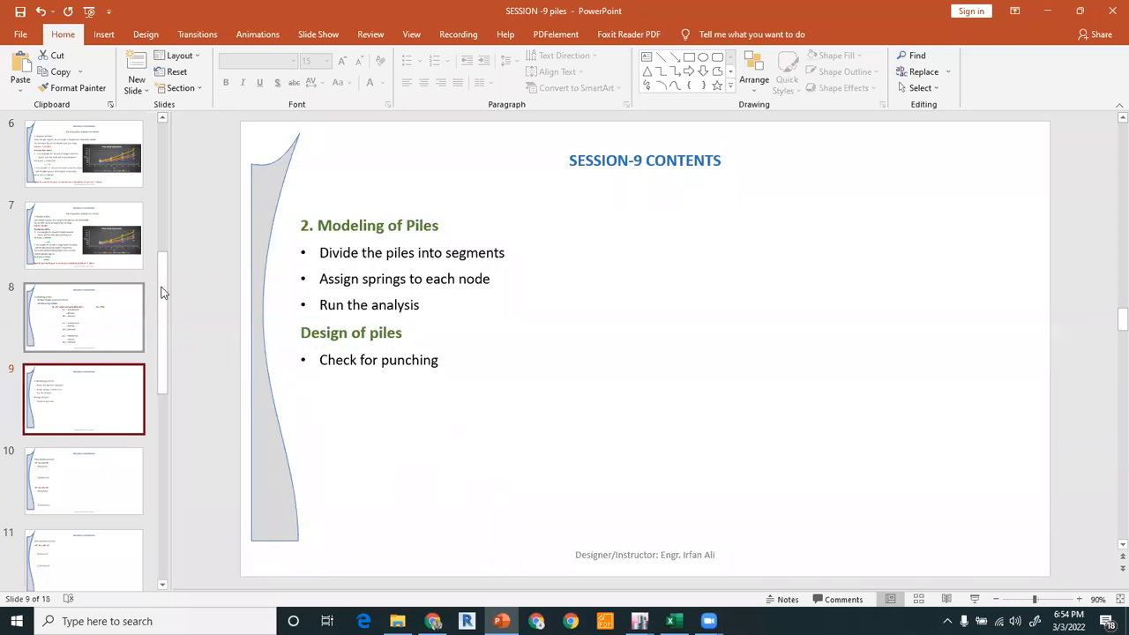
{"action": "scroll", "coordinate": [163, 298], "scroll_direction": "down", "scroll_amount": 1}
{"action": "left_click_drag", "start_coordinate": [163, 303], "coordinate": [162, 346]}
{"action": "left_click", "coordinate": [121, 433]}
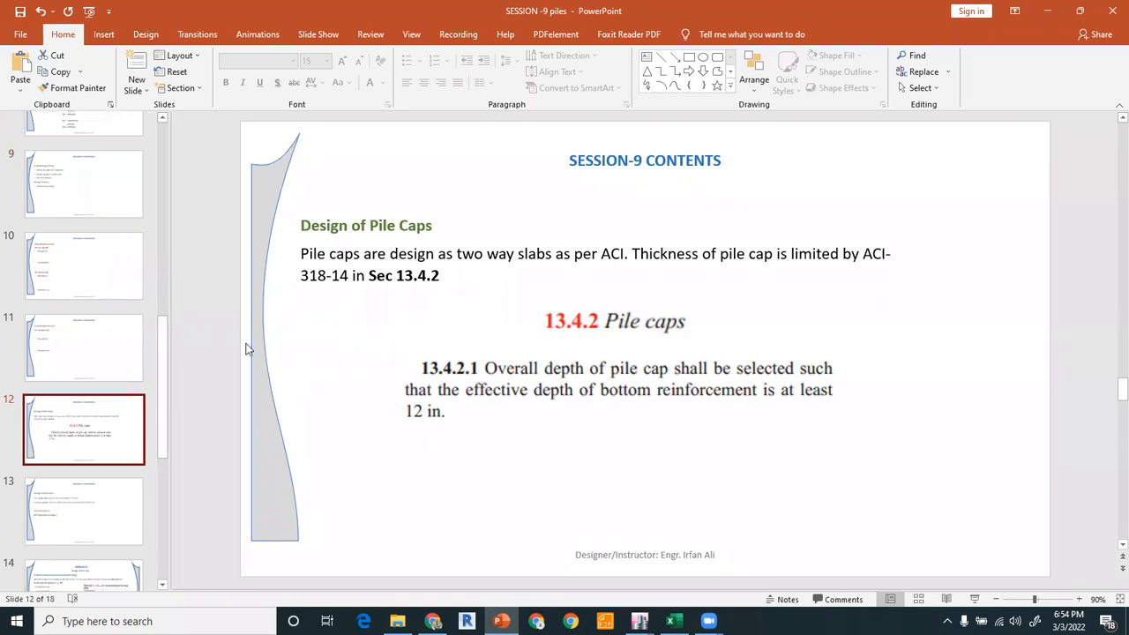
{"action": "left_click", "coordinate": [210, 326]}
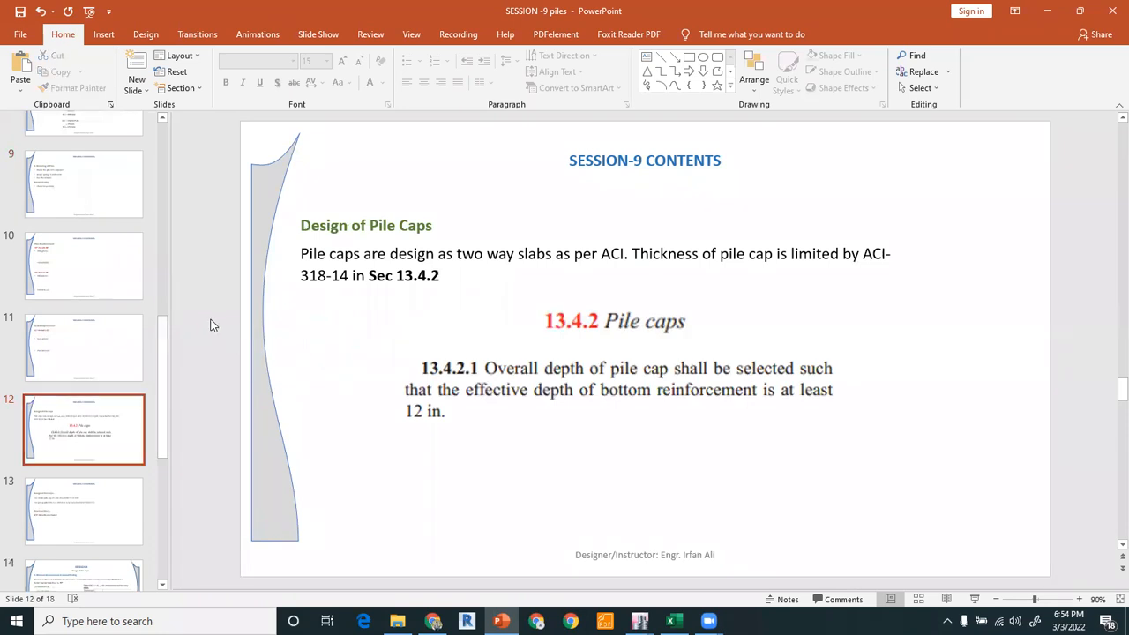
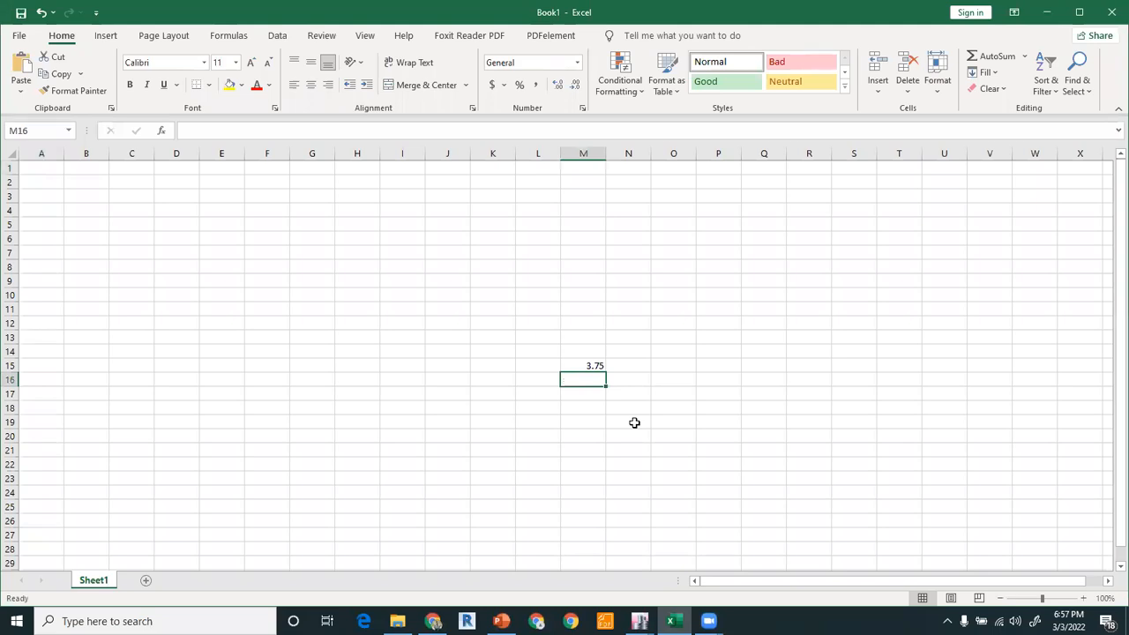
Enter the formula =2.5*5 in cell M16 of a blank workbook.
{"action": "key", "text": "Up"}
{"action": "key", "text": "Down"}
{"action": "type", "text": "="}
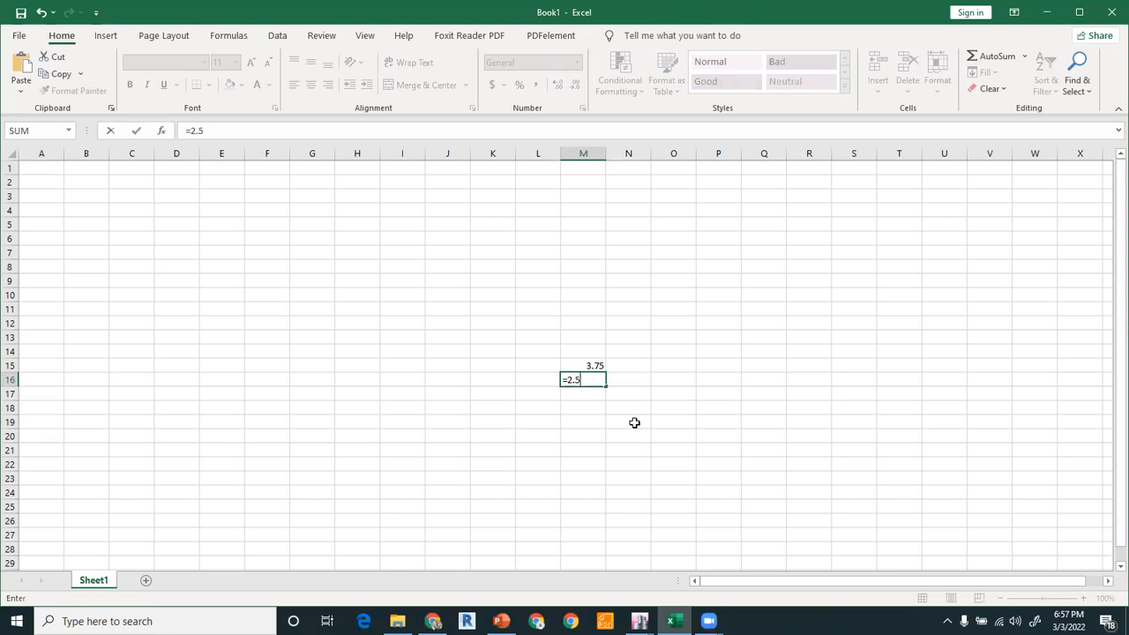
{"action": "type", "text": "2.5*5"}
{"action": "key", "text": "Return"}
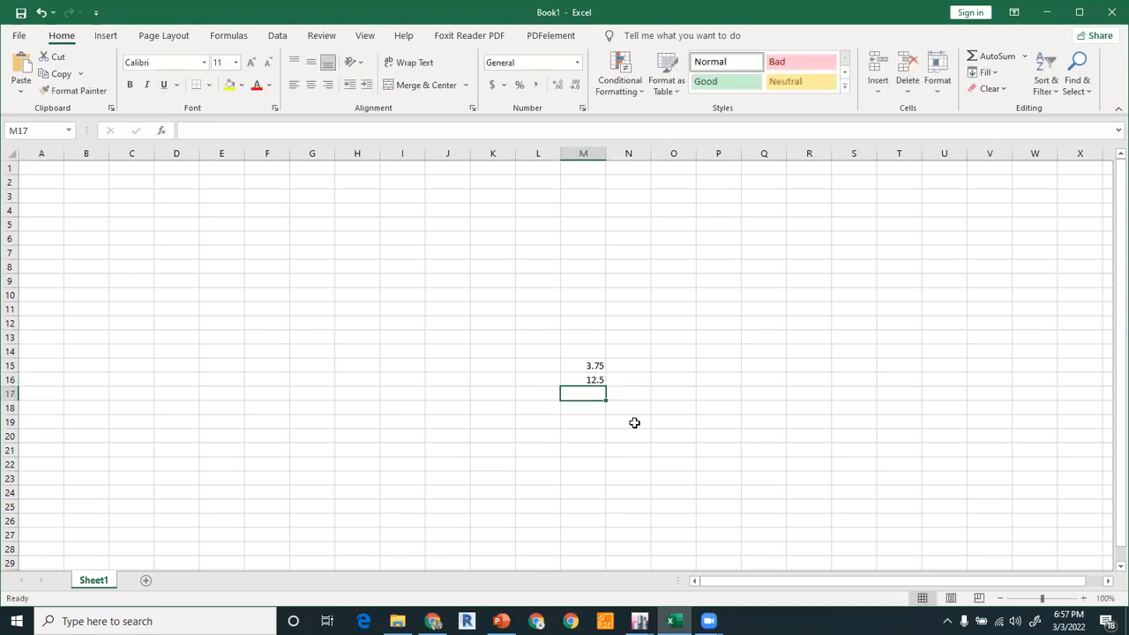
Change the formula in cell M16 to =2.5*4.
{"action": "left_click", "coordinate": [597, 380]}
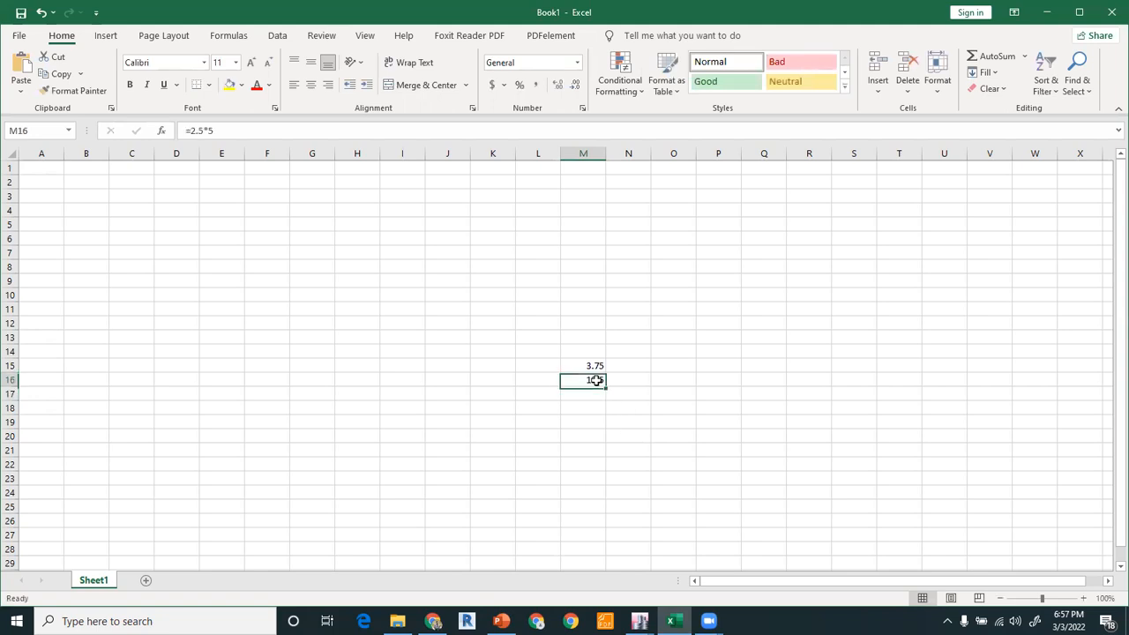
{"action": "double_click", "coordinate": [597, 380]}
{"action": "key", "text": "BackSpace"}
{"action": "type", "text": "4"}
{"action": "key", "text": "Return"}
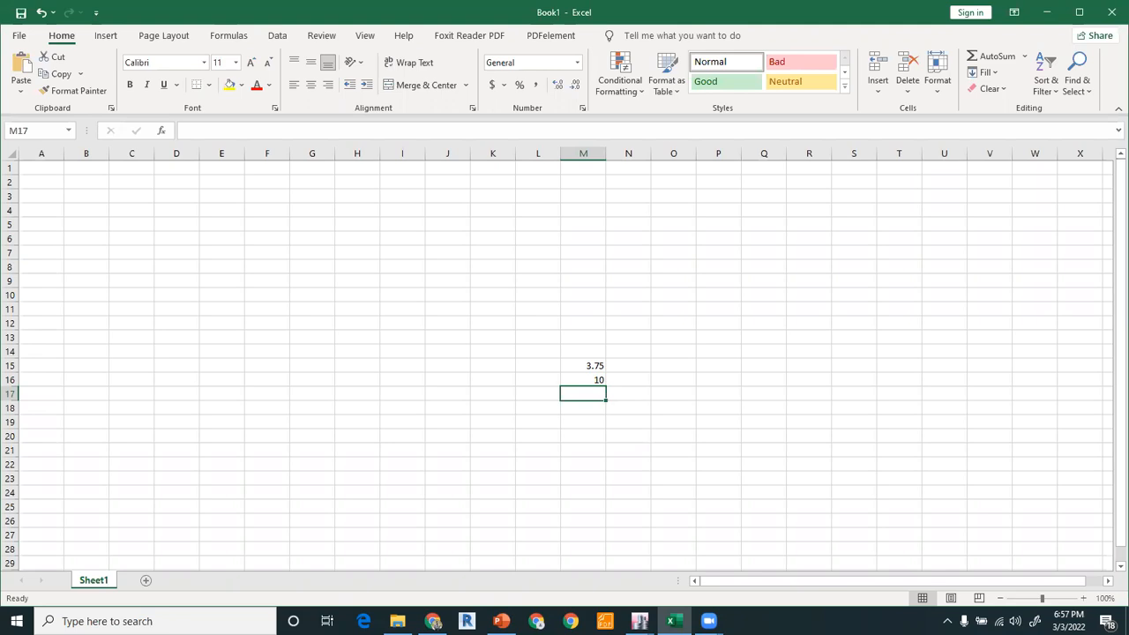
Switch to the presentation and review the pile cap size rule of 1.5 D on the slide.
{"action": "left_click", "coordinate": [502, 621]}
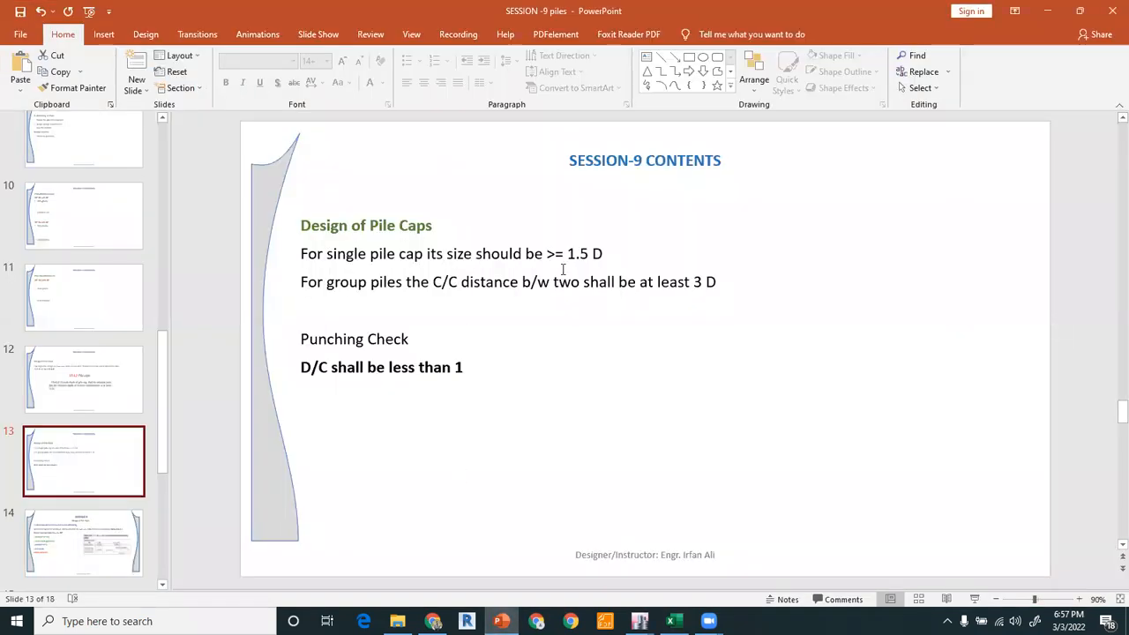
{"action": "left_click_drag", "start_coordinate": [569, 254], "coordinate": [605, 254]}
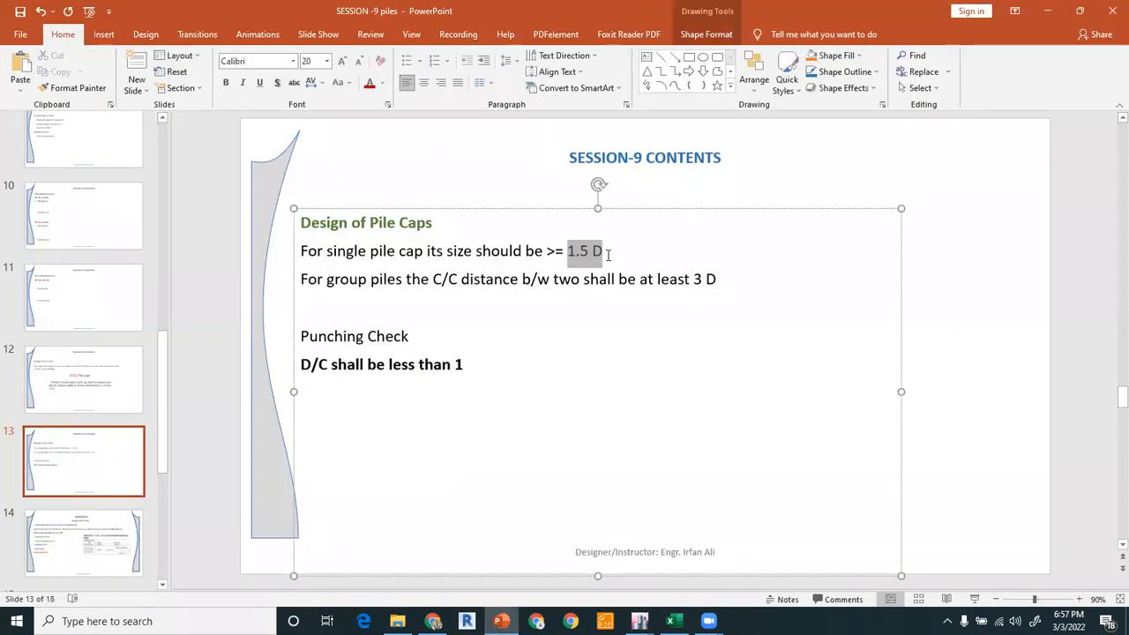
{"action": "left_click", "coordinate": [945, 360]}
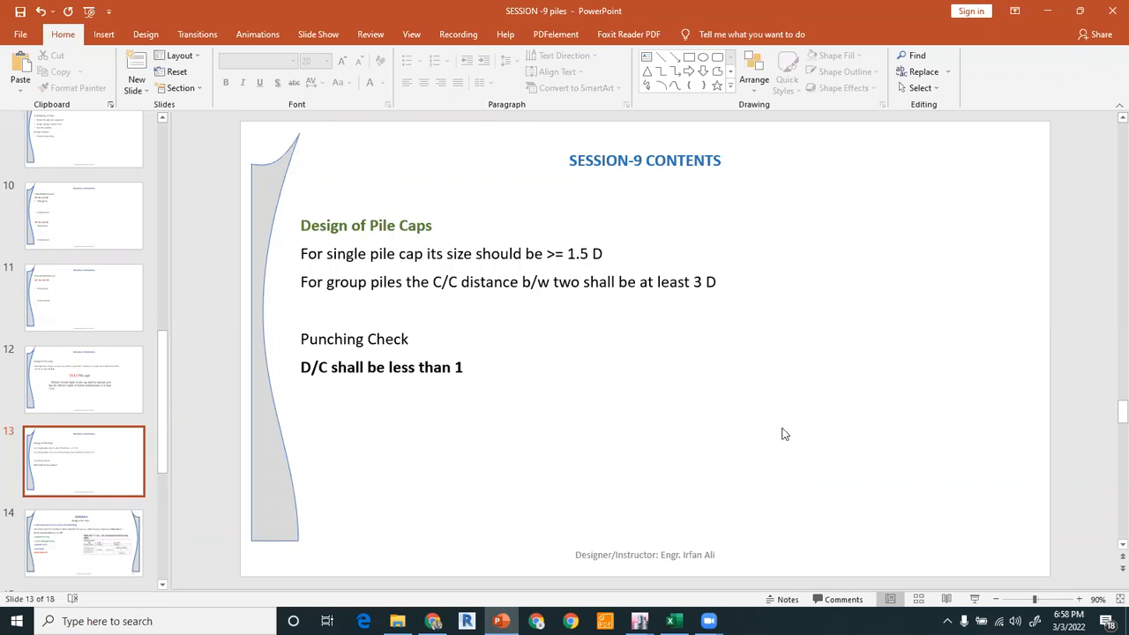
Open the Basement plan view and define a new slab section named 24" PILE CAP with 24 thickness.
{"action": "mouse_move", "coordinate": [639, 621]}
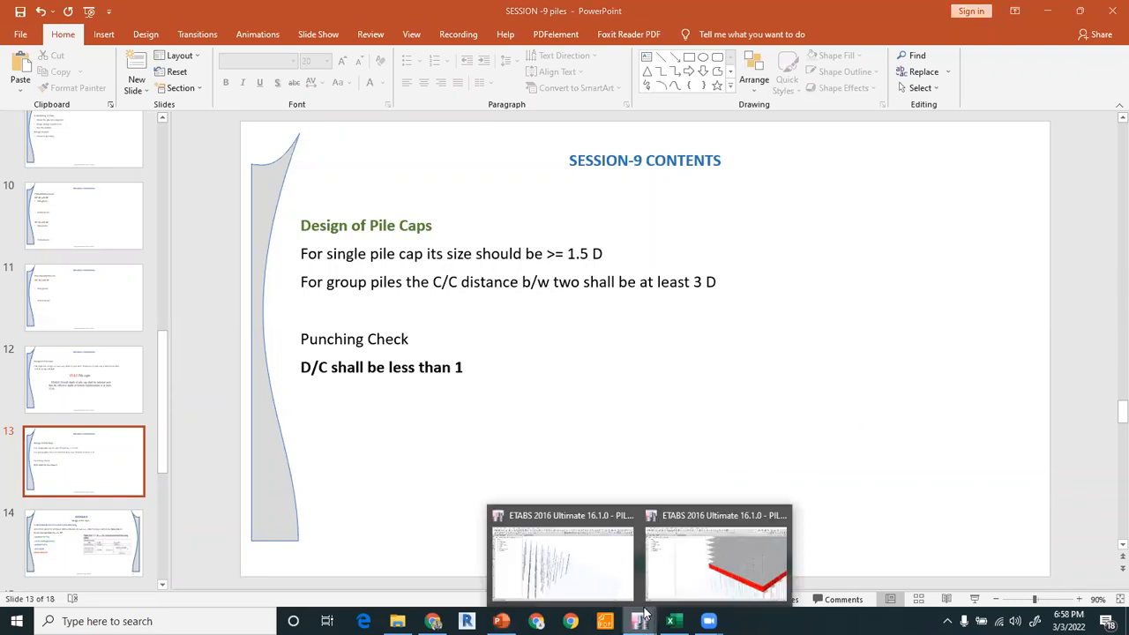
{"action": "left_click", "coordinate": [570, 563]}
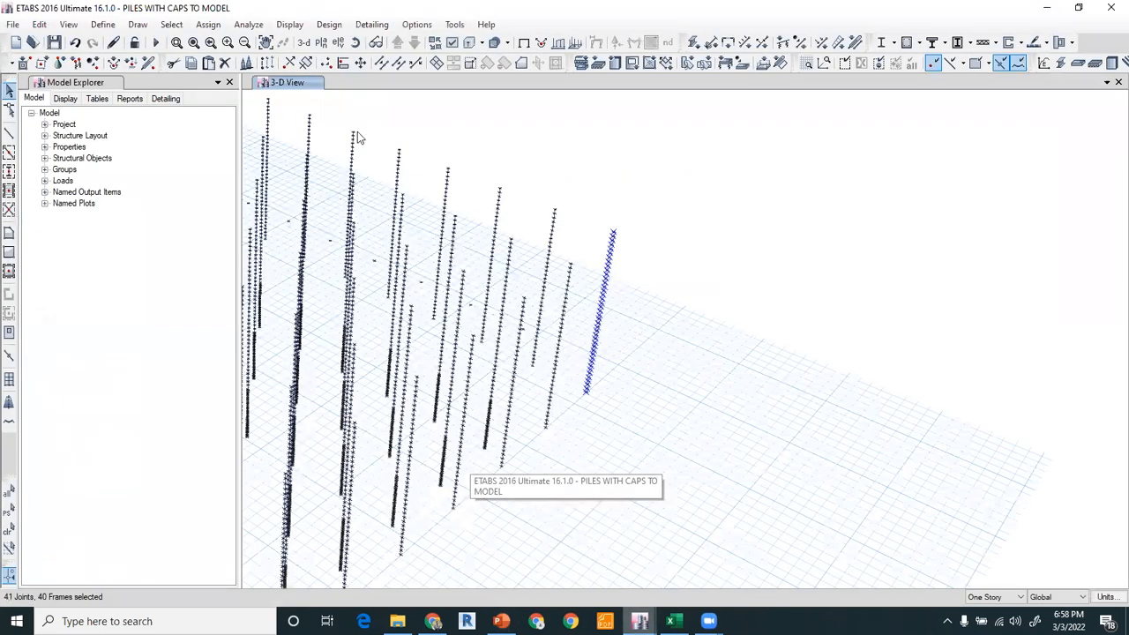
{"action": "left_click", "coordinate": [323, 46]}
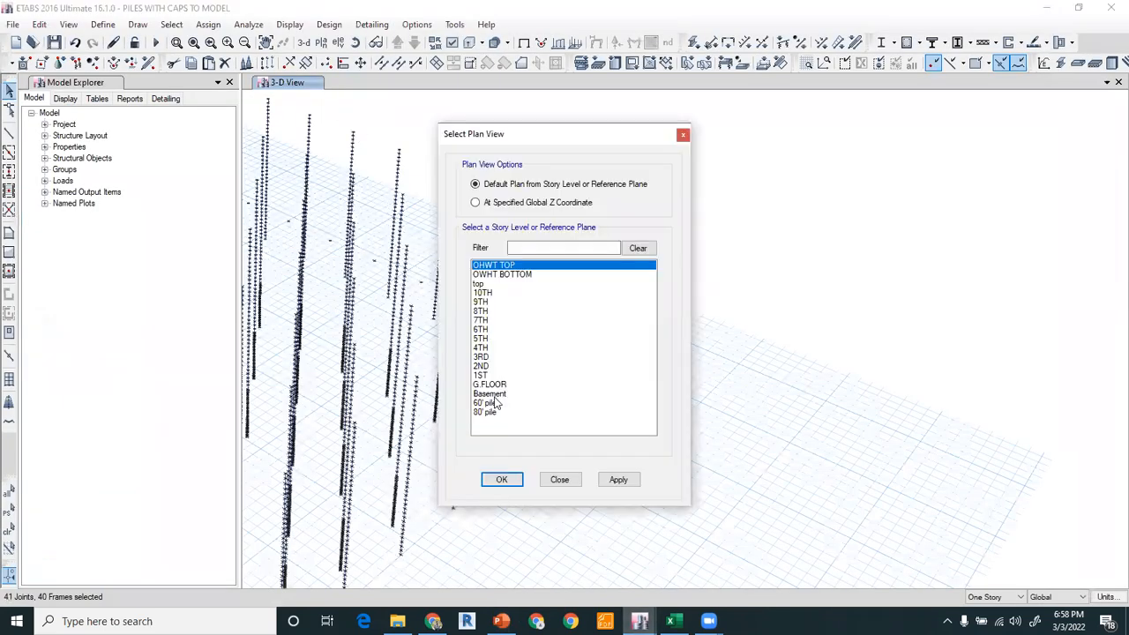
{"action": "left_click", "coordinate": [492, 393]}
{"action": "left_click", "coordinate": [495, 482]}
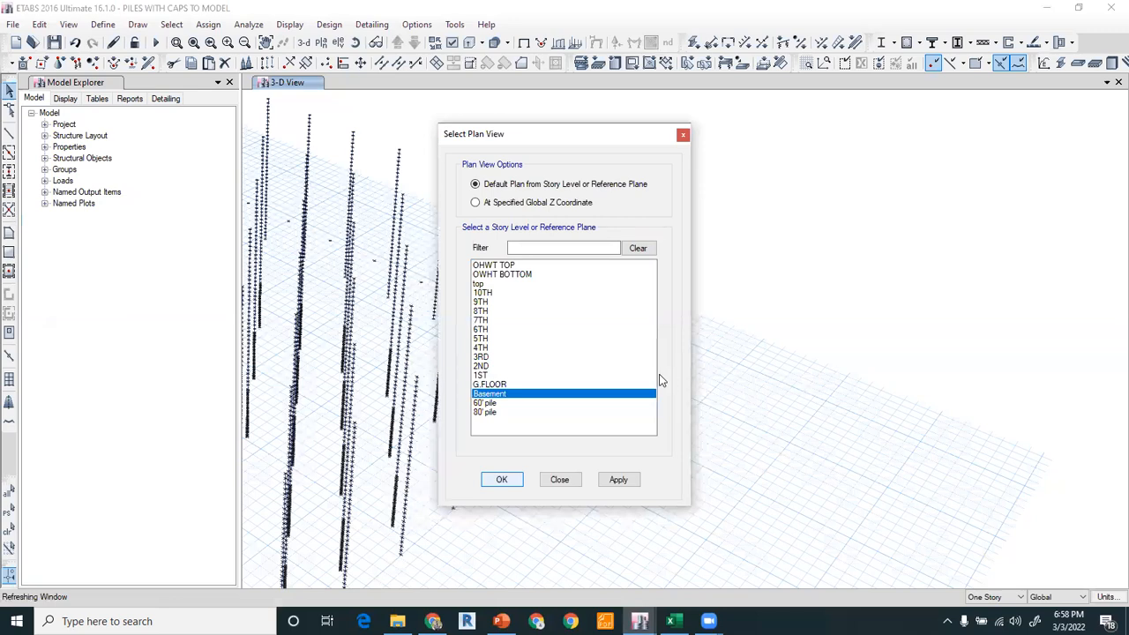
{"action": "left_click", "coordinate": [501, 481]}
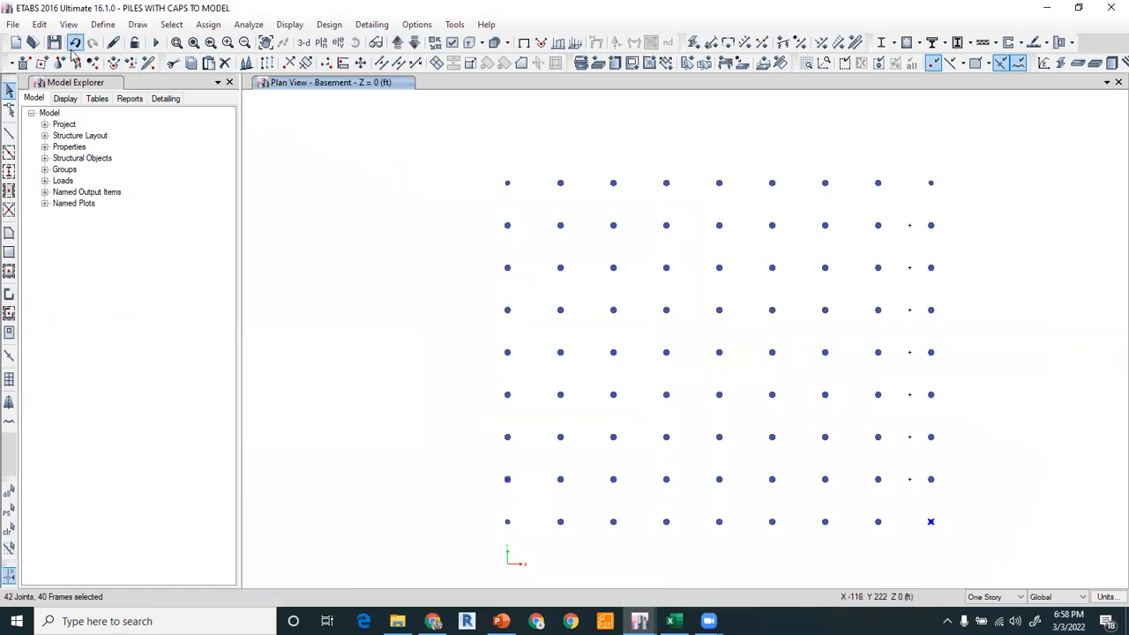
{"action": "left_click", "coordinate": [101, 24]}
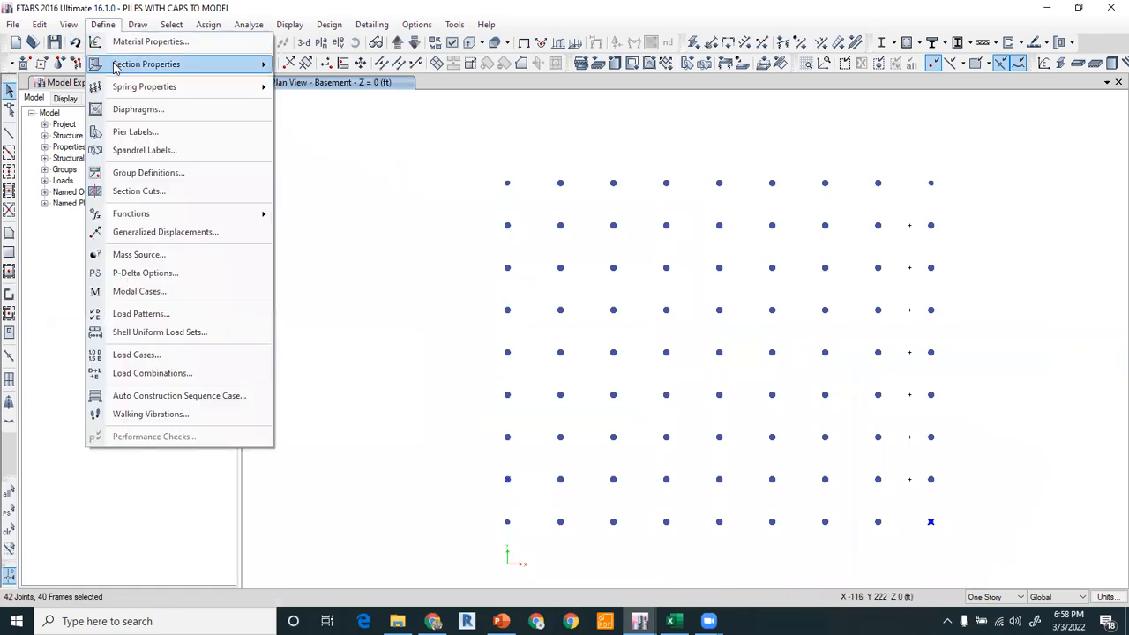
{"action": "mouse_move", "coordinate": [176, 63]}
{"action": "left_click", "coordinate": [322, 107]}
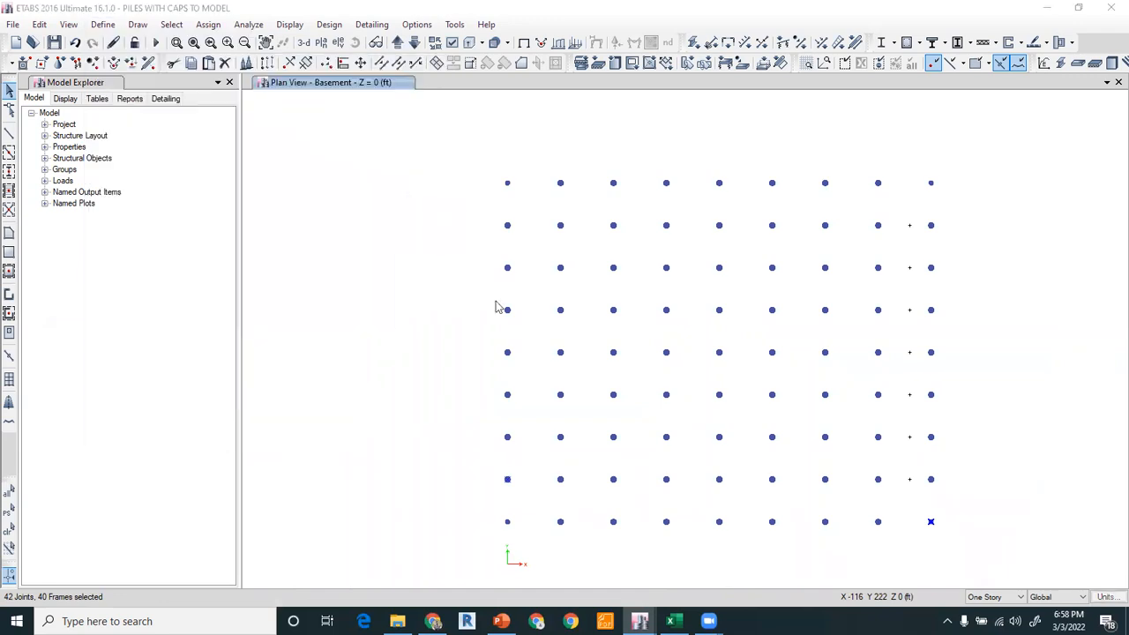
{"action": "left_click", "coordinate": [625, 258]}
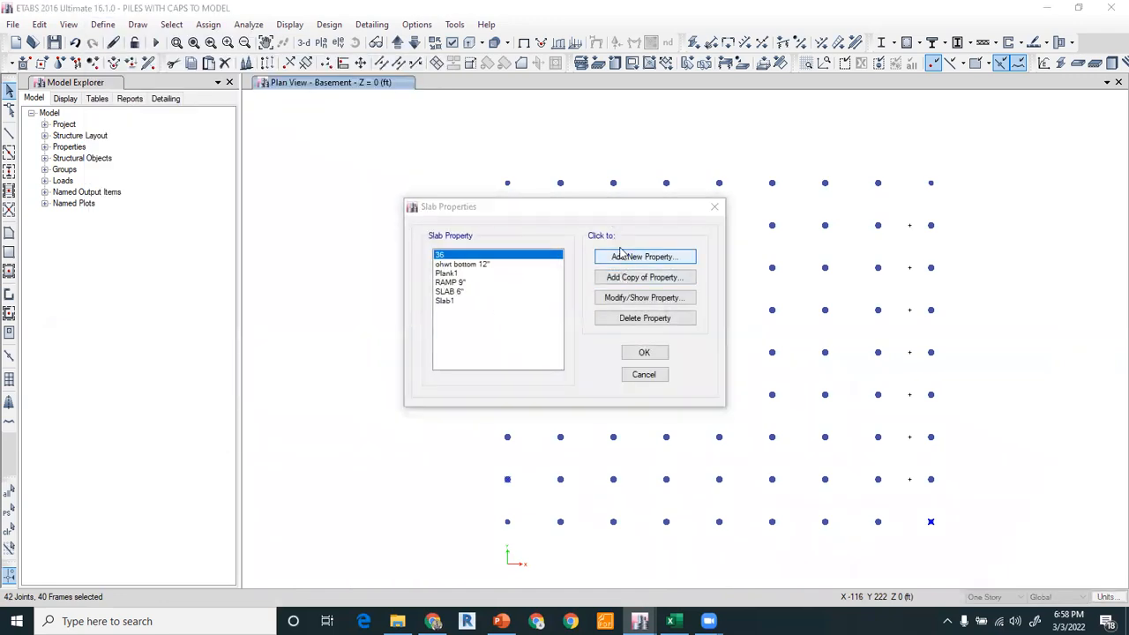
{"action": "double_click", "coordinate": [550, 157]}
{"action": "type", "text": "2"}
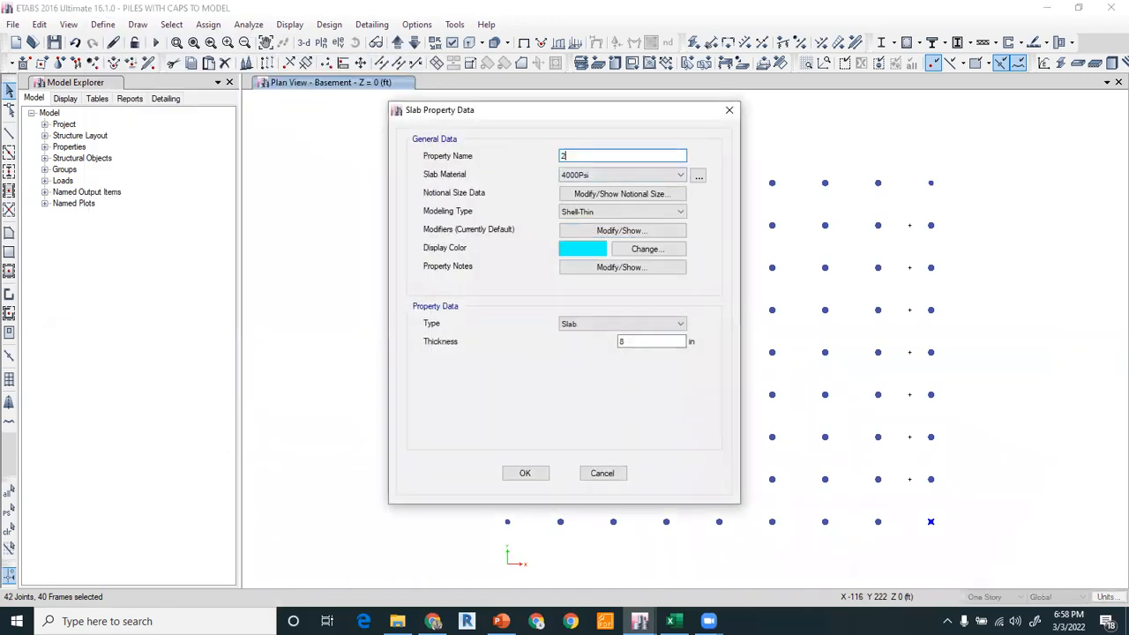
{"action": "type", "text": "4\" PILE CAP"}
{"action": "left_click", "coordinate": [640, 344]}
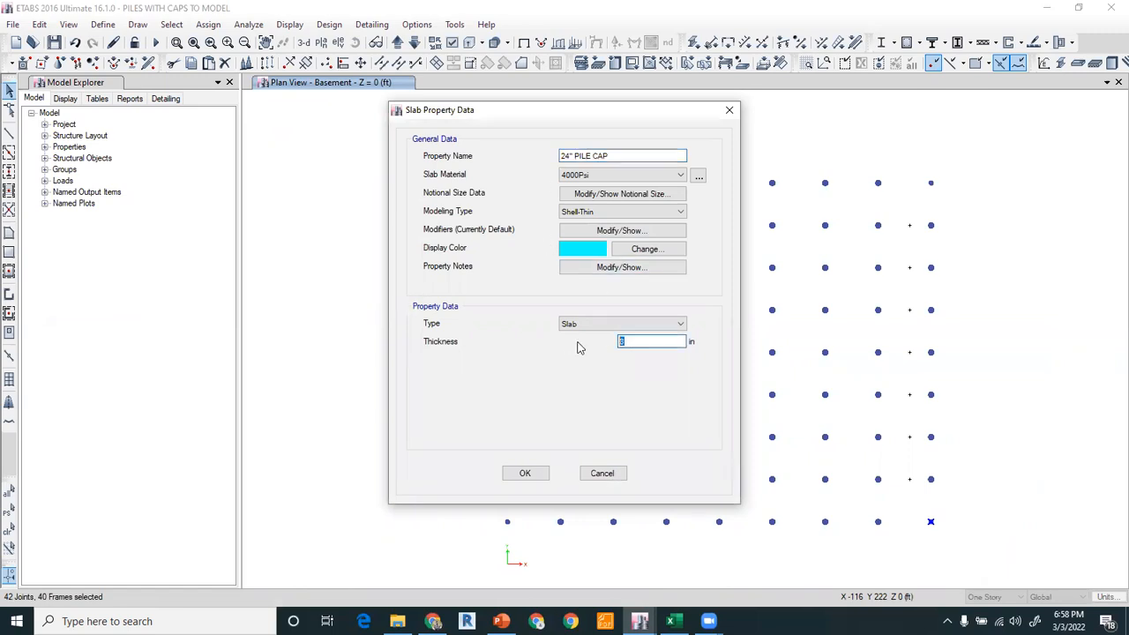
{"action": "left_click", "coordinate": [528, 475]}
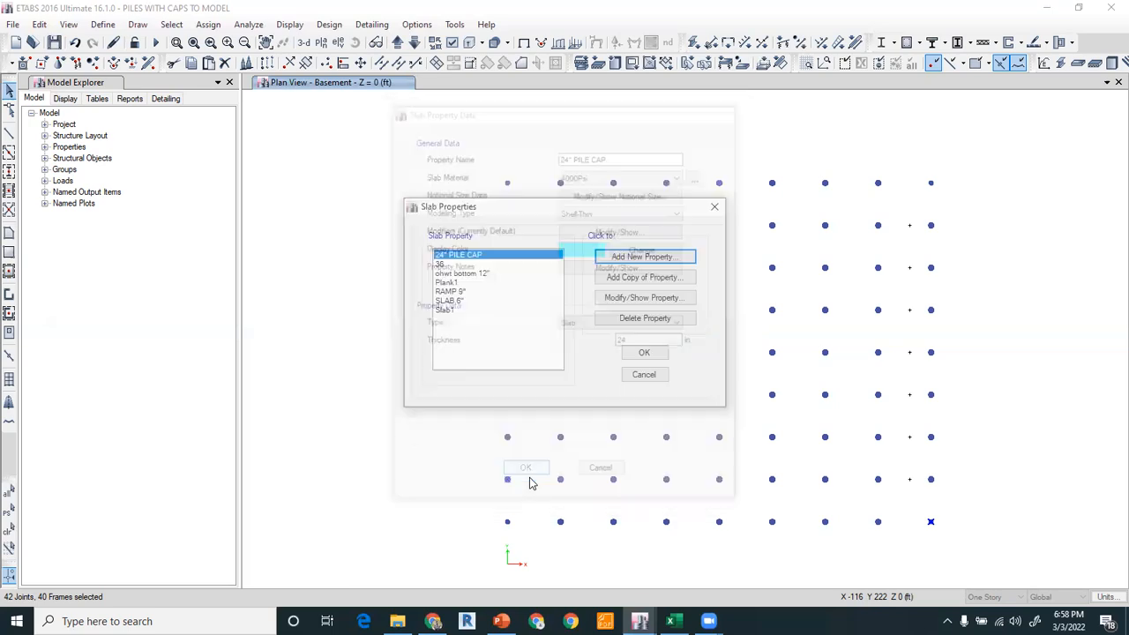
{"action": "left_click", "coordinate": [627, 356]}
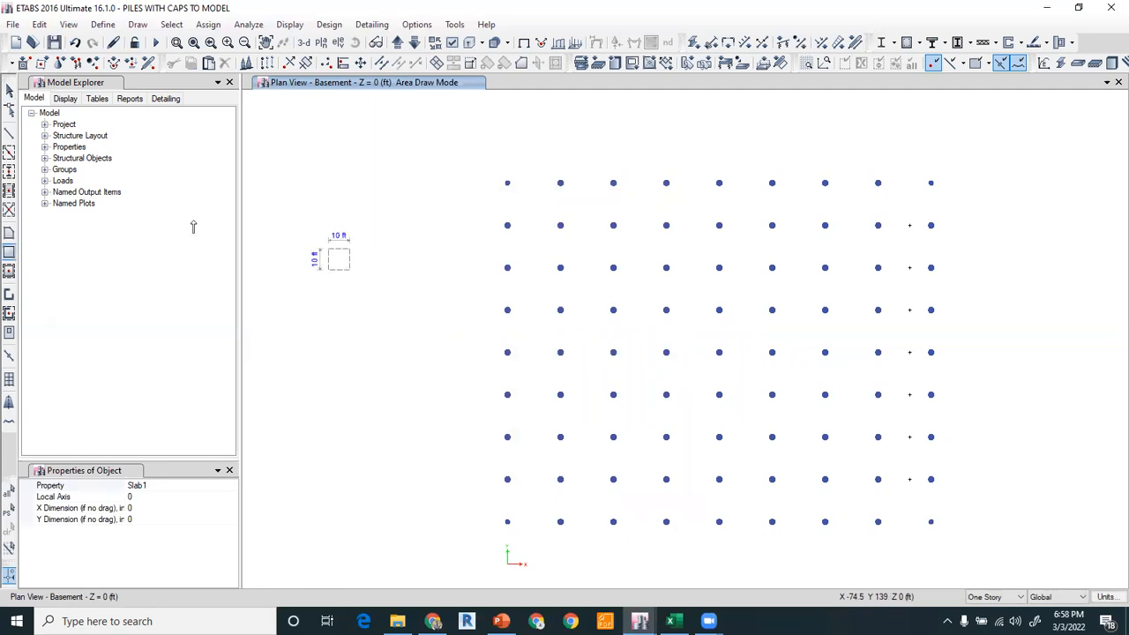
Select the placed 10 ft square pile cap area and divide it into 2 by 2 areas.
{"action": "left_click", "coordinate": [9, 89]}
{"action": "left_click_drag", "start_coordinate": [272, 238], "coordinate": [385, 315]}
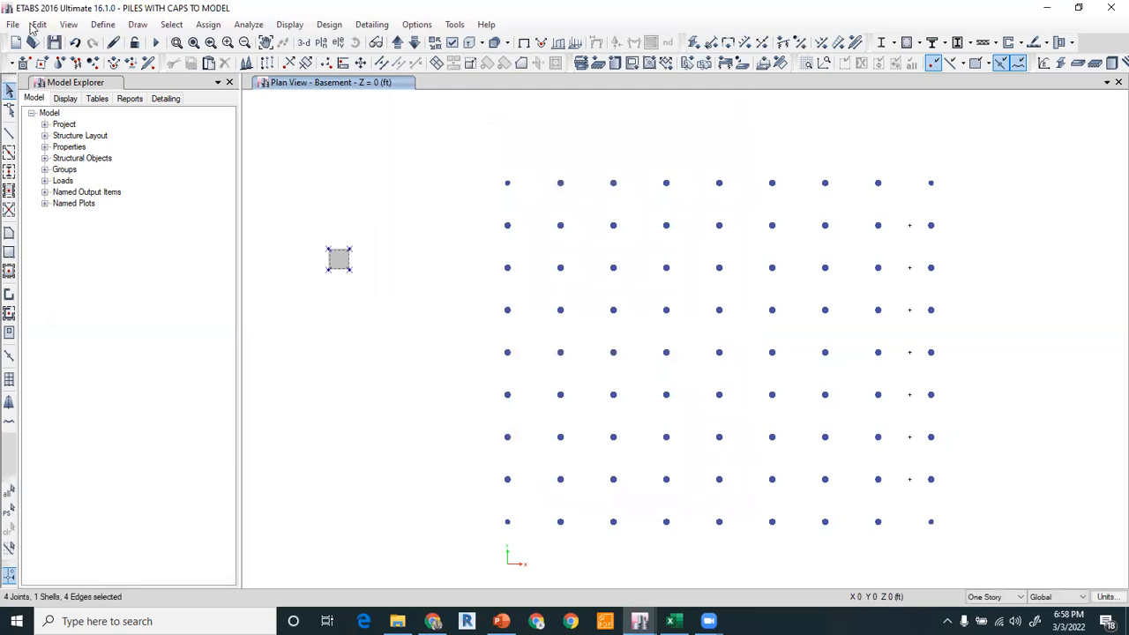
{"action": "left_click", "coordinate": [36, 25]}
{"action": "mouse_move", "coordinate": [154, 357]}
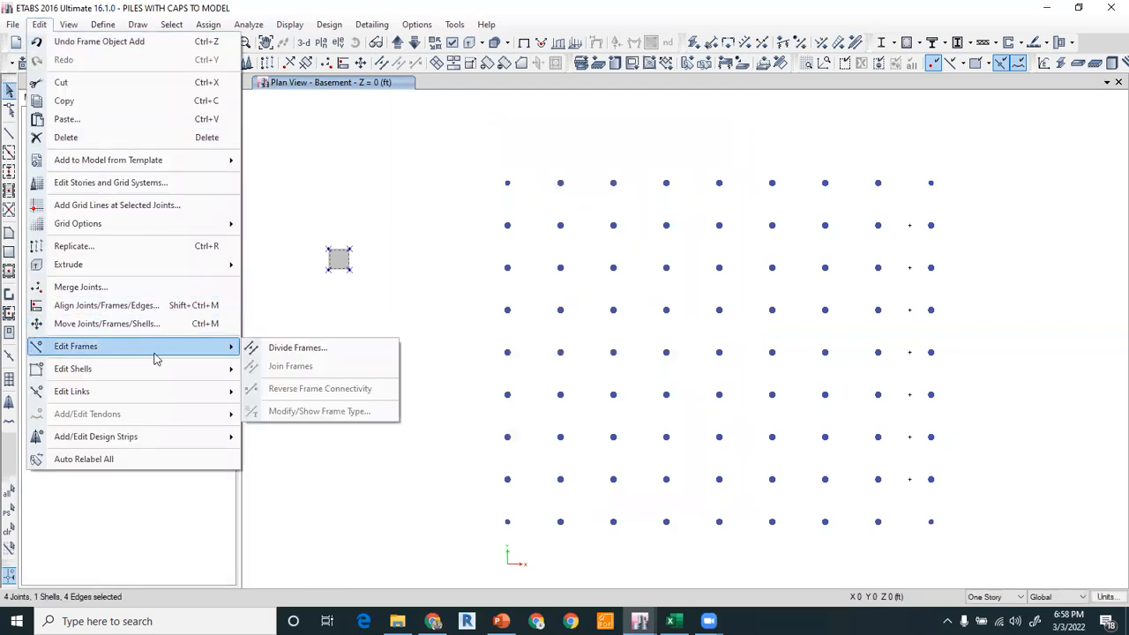
{"action": "left_click", "coordinate": [296, 371]}
{"action": "left_click", "coordinate": [507, 406]}
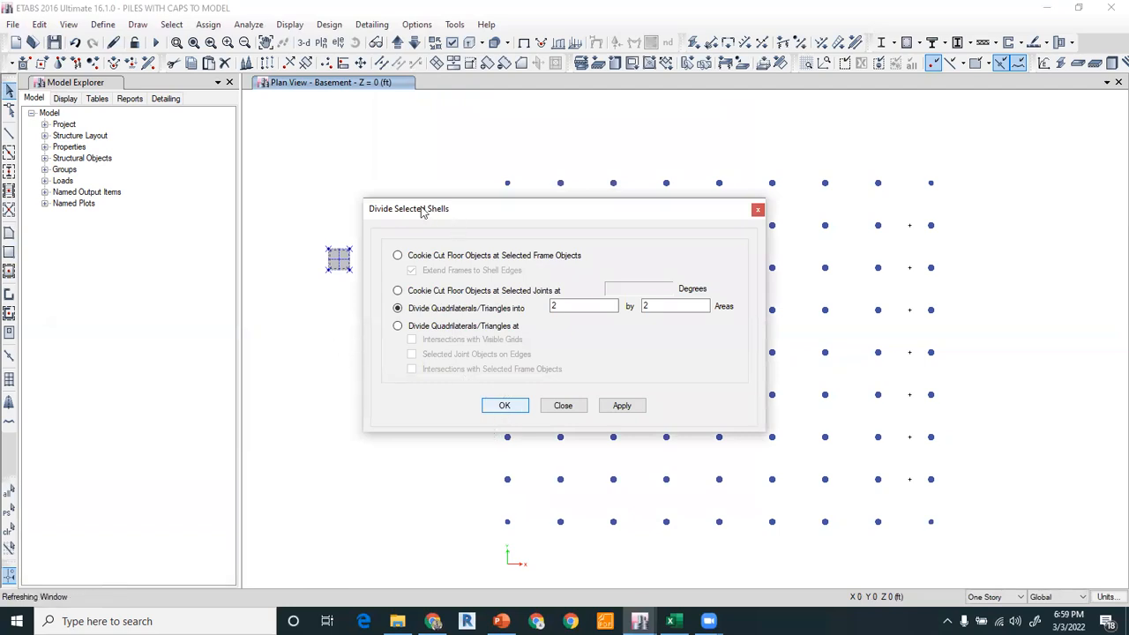
{"action": "left_click", "coordinate": [515, 408]}
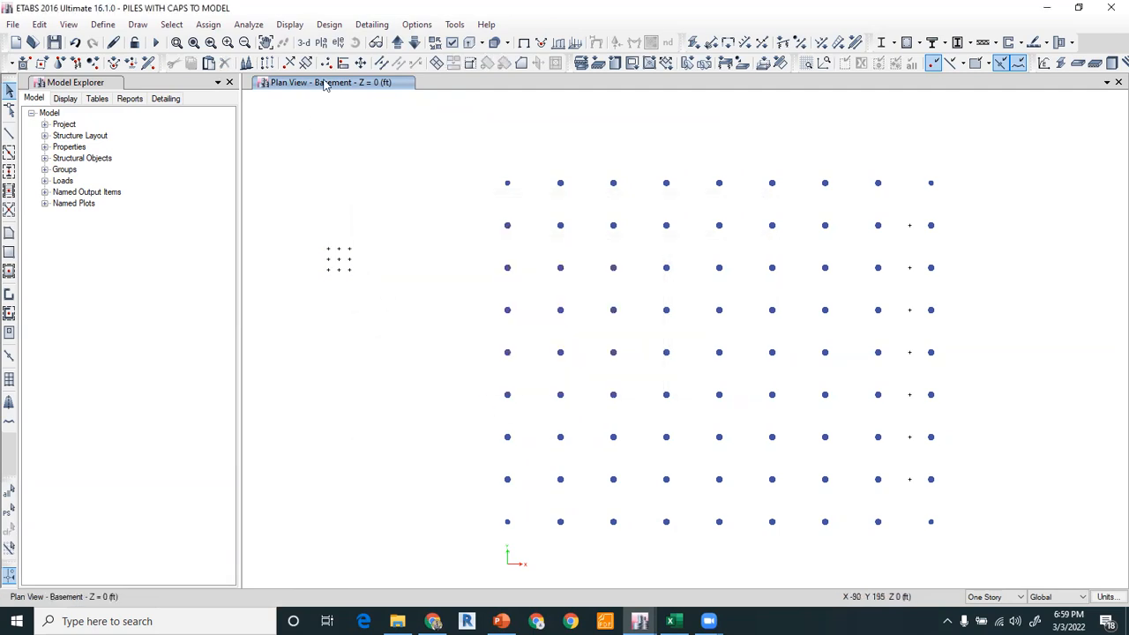
Draw another pile cap area about 10 ft by 9.5 ft above the first one.
{"action": "left_click", "coordinate": [8, 252]}
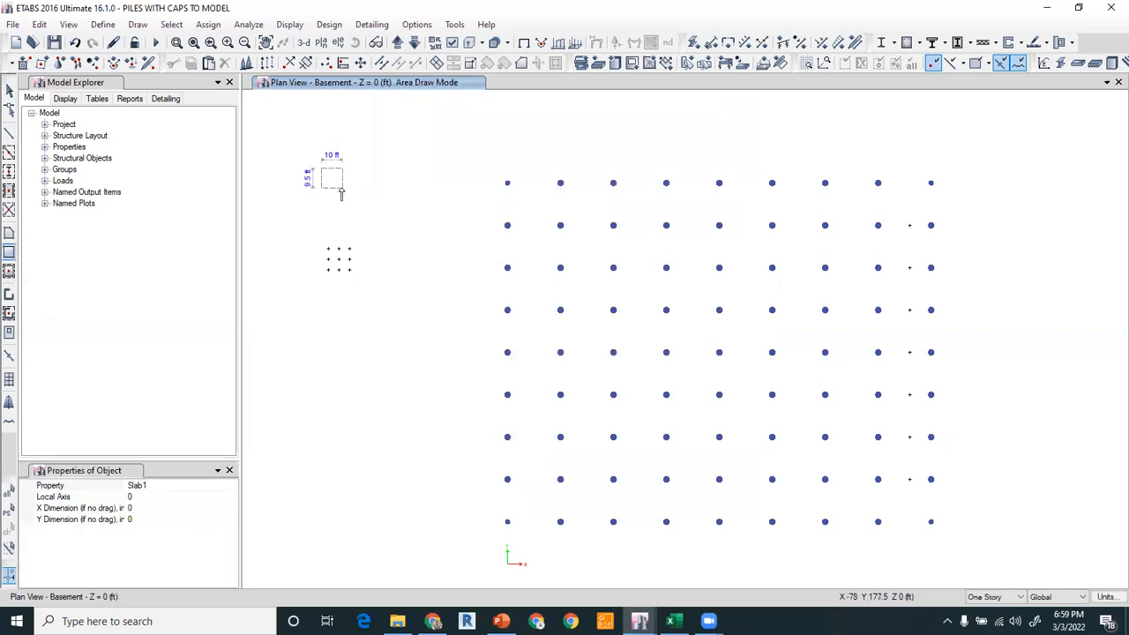
{"action": "left_click", "coordinate": [342, 194]}
{"action": "key", "text": "Escape"}
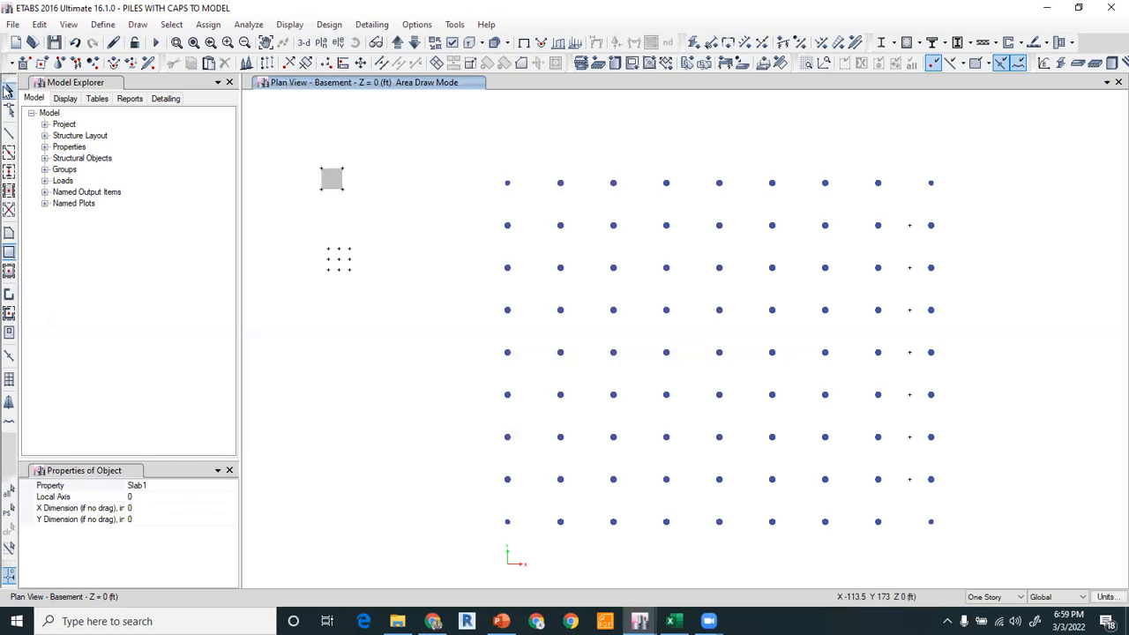
Divide the new pile cap area into 2 by 2 areas.
{"action": "left_click", "coordinate": [329, 183]}
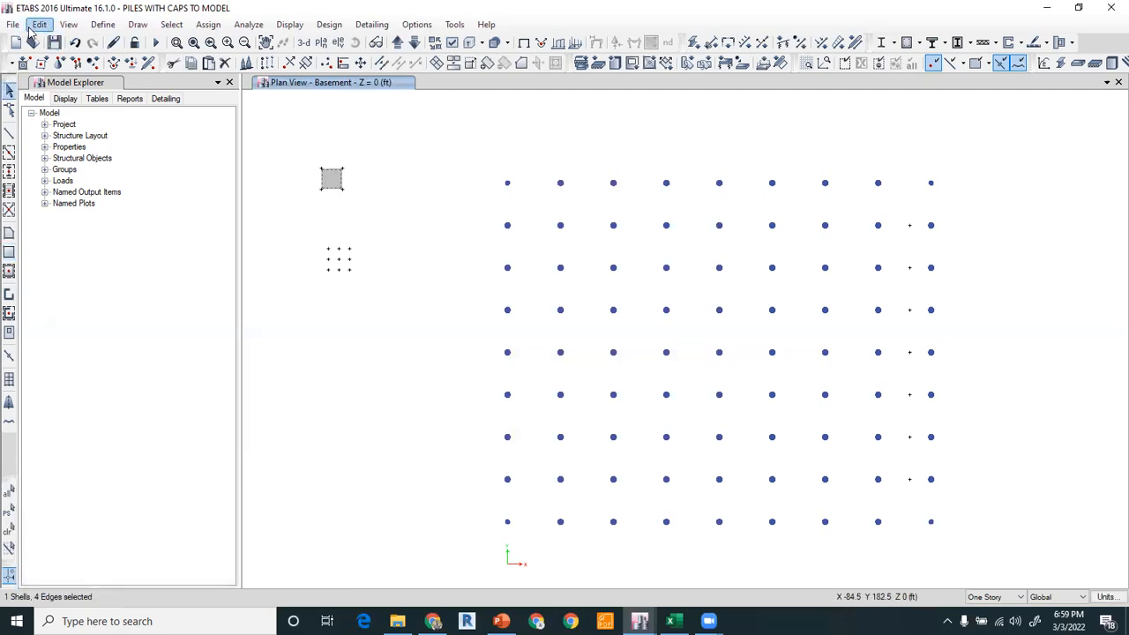
{"action": "left_click", "coordinate": [39, 23]}
{"action": "mouse_move", "coordinate": [91, 370]}
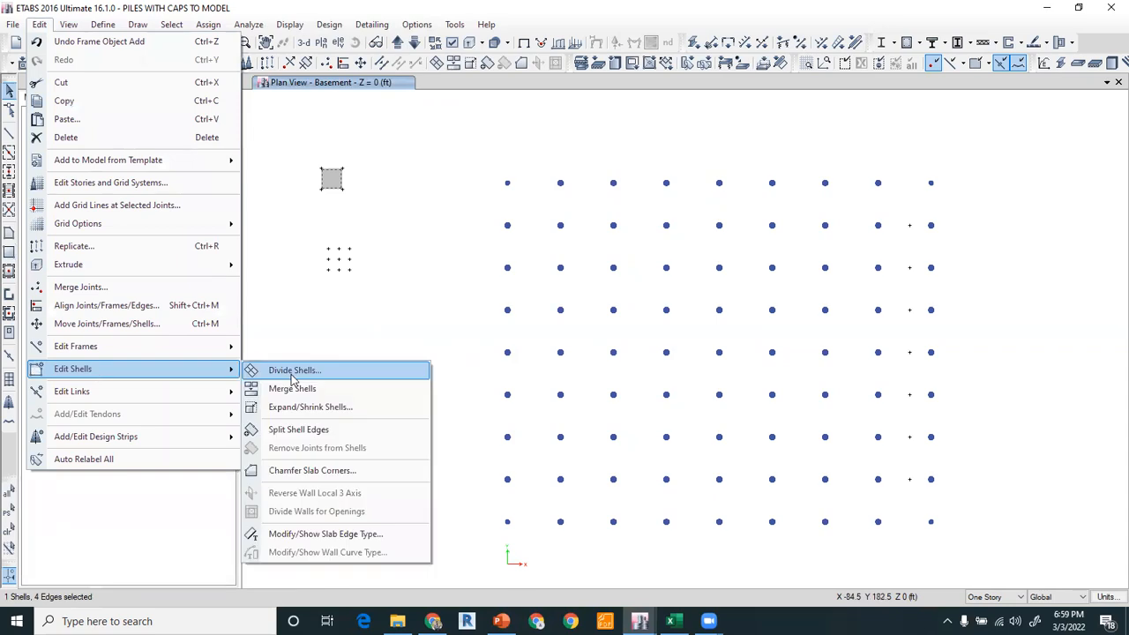
{"action": "left_click", "coordinate": [284, 374]}
{"action": "left_click", "coordinate": [623, 409]}
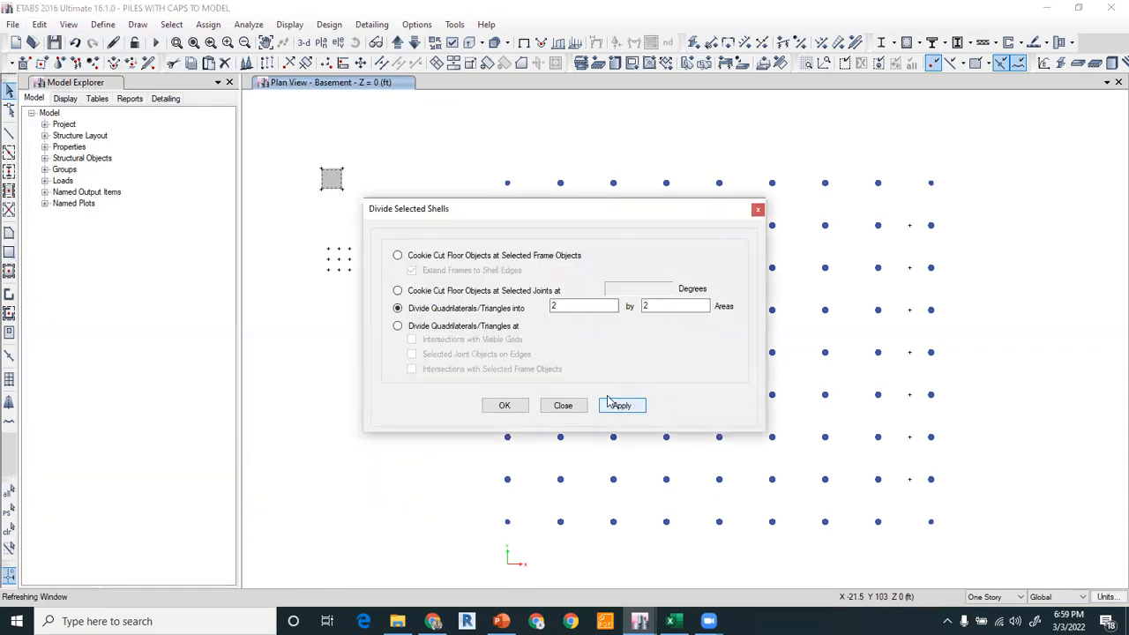
{"action": "left_click", "coordinate": [603, 412]}
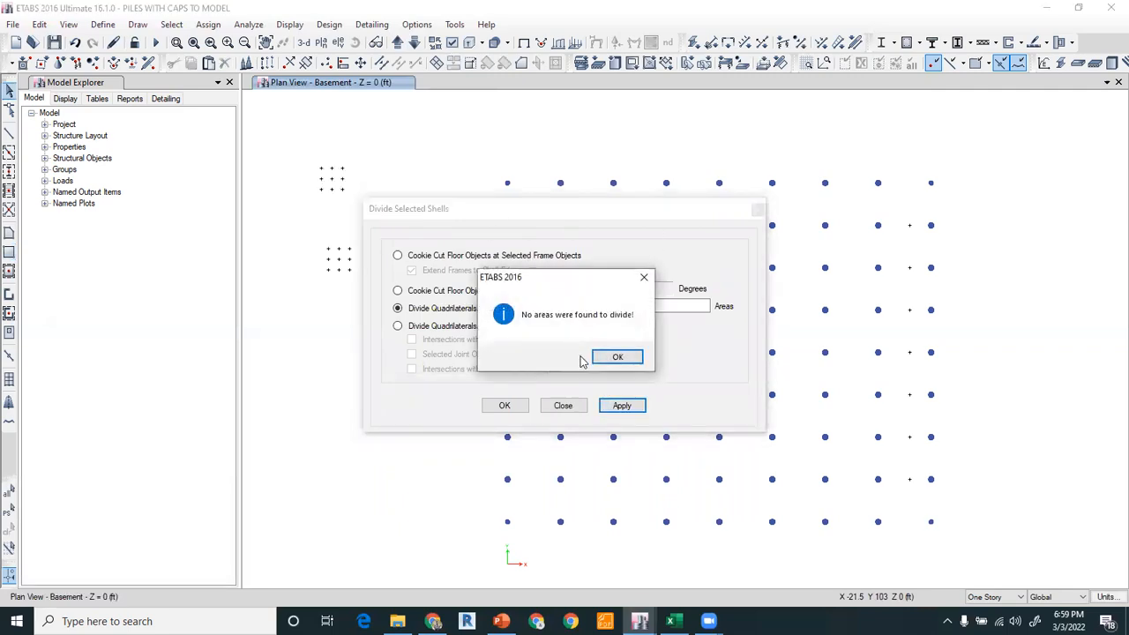
{"action": "left_click", "coordinate": [607, 363]}
{"action": "left_click", "coordinate": [571, 409]}
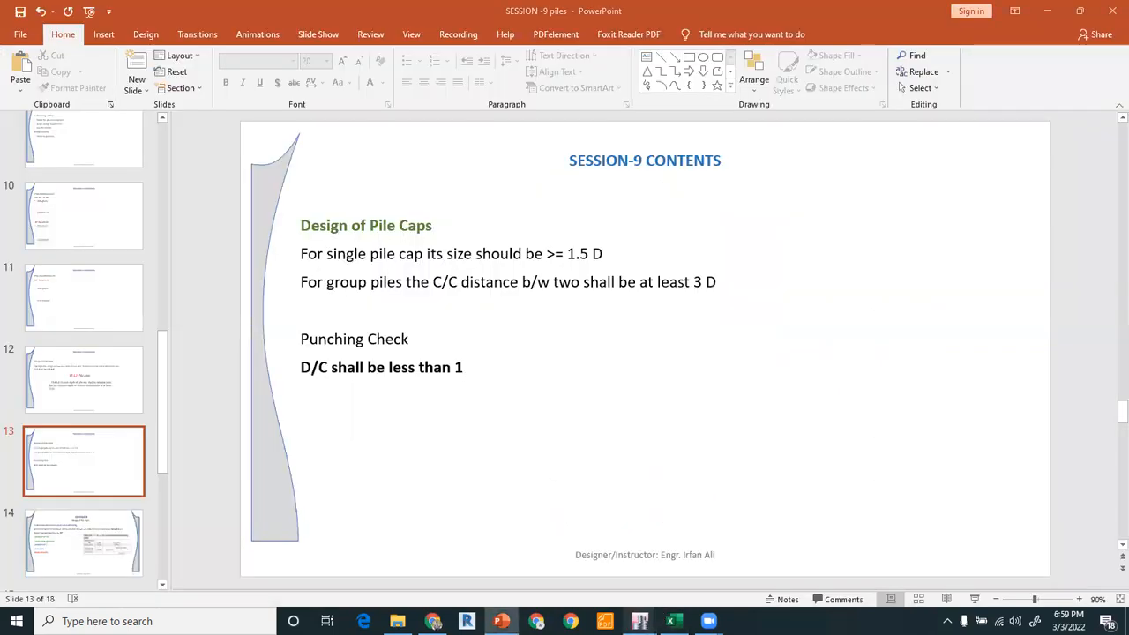
Return to the model and turn on display of floor objects in the view options.
{"action": "mouse_move", "coordinate": [639, 621]}
{"action": "left_click", "coordinate": [566, 563]}
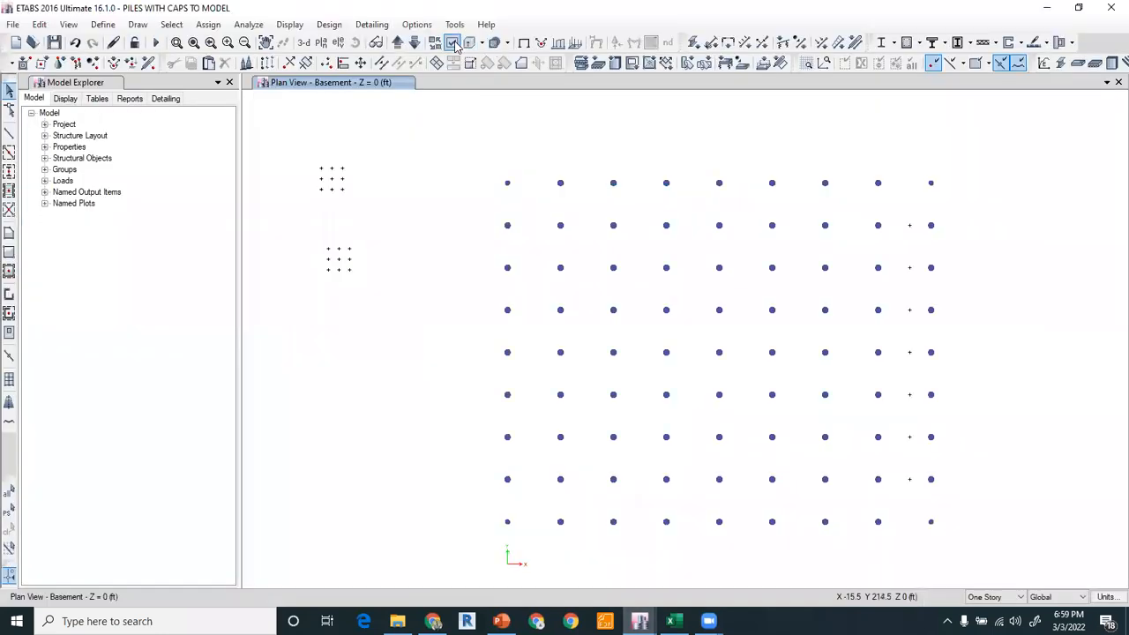
{"action": "left_click", "coordinate": [451, 42]}
{"action": "left_click", "coordinate": [467, 272]}
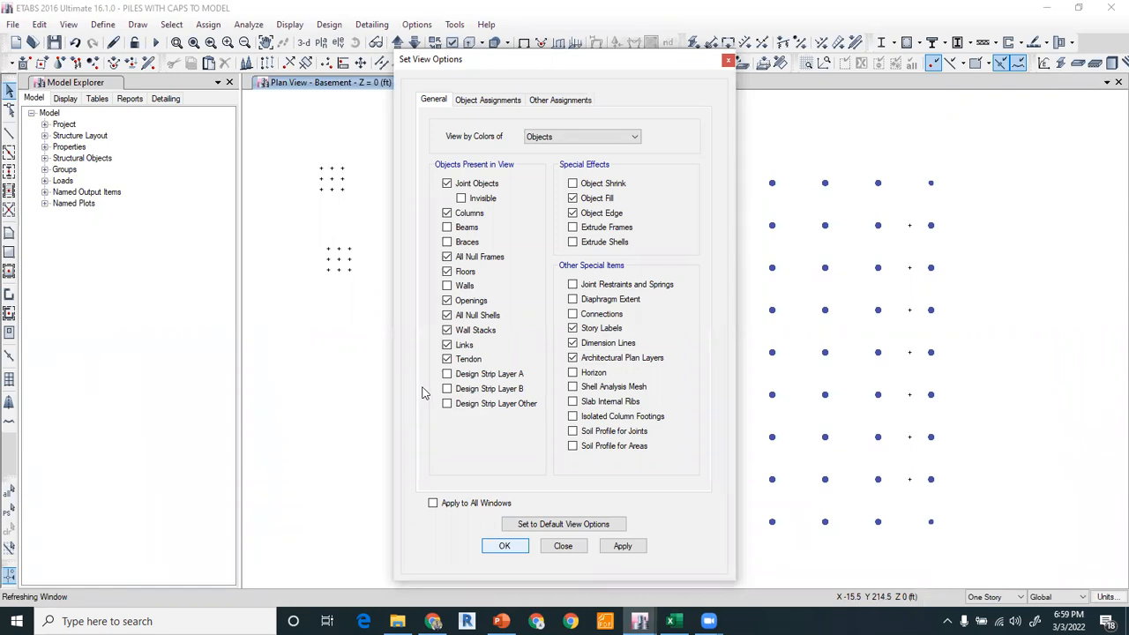
{"action": "left_click", "coordinate": [501, 544]}
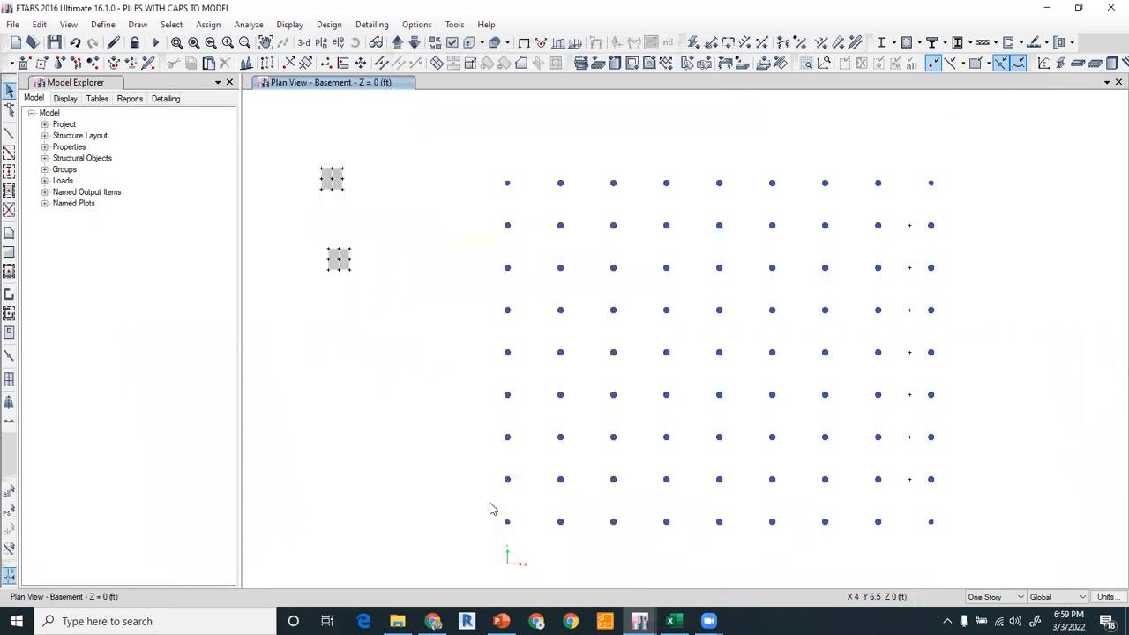
Replicate the lower pile cap once, offset 104.5 ft in x and 16 ft in y, onto the second-row pile.
{"action": "left_click_drag", "start_coordinate": [311, 234], "coordinate": [366, 303]}
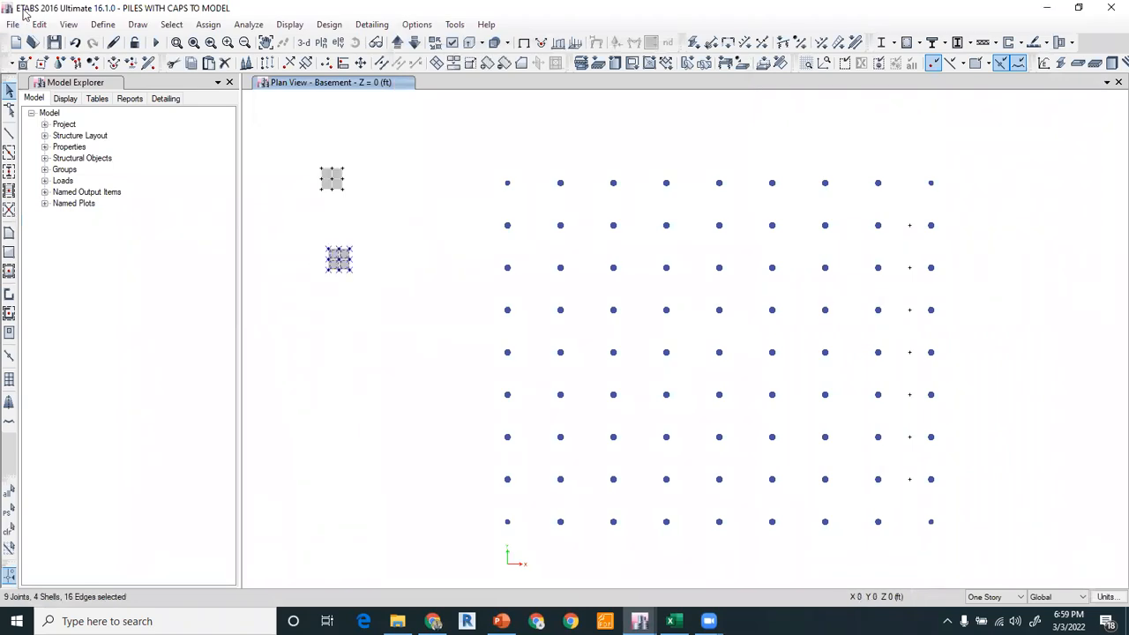
{"action": "left_click", "coordinate": [40, 24]}
{"action": "left_click", "coordinate": [74, 246]}
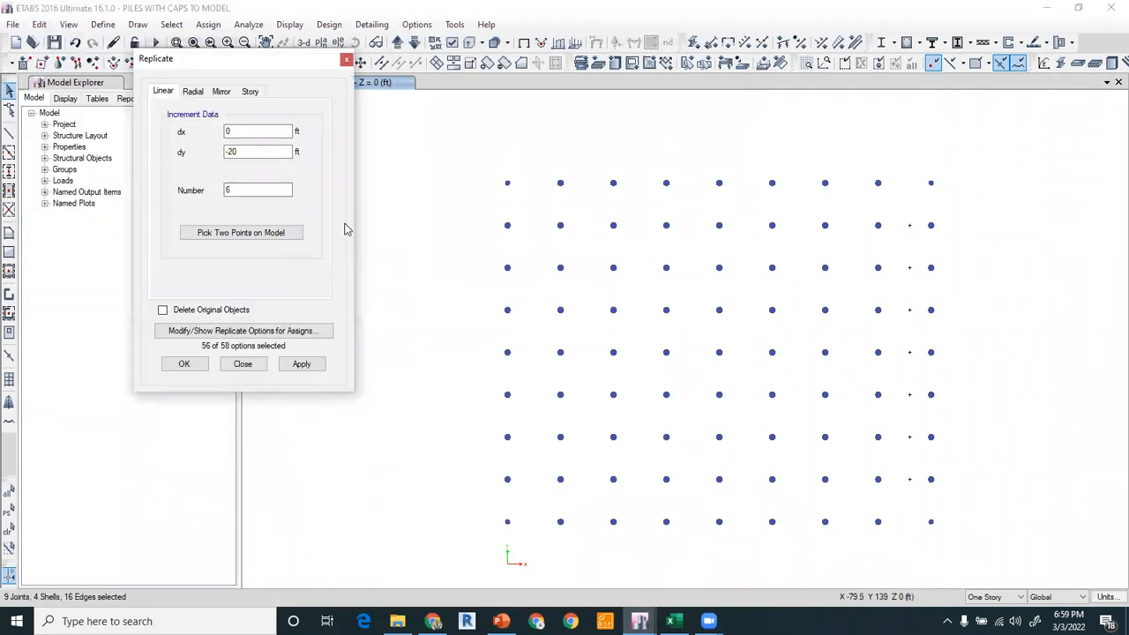
{"action": "left_click", "coordinate": [240, 232]}
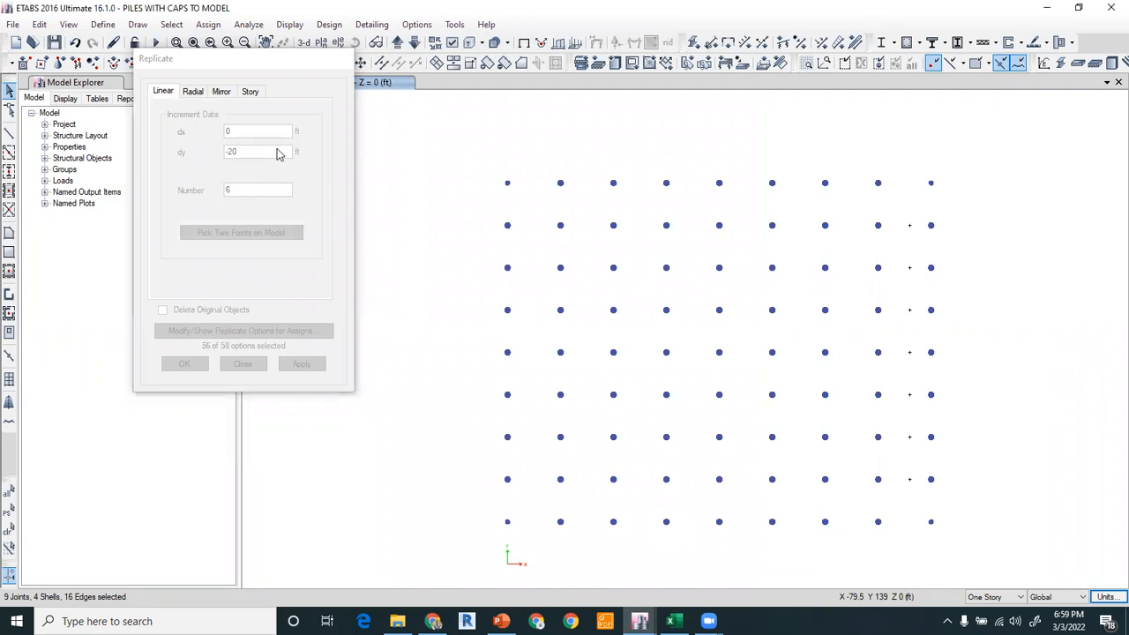
{"action": "left_click_drag", "start_coordinate": [194, 54], "coordinate": [88, 38]}
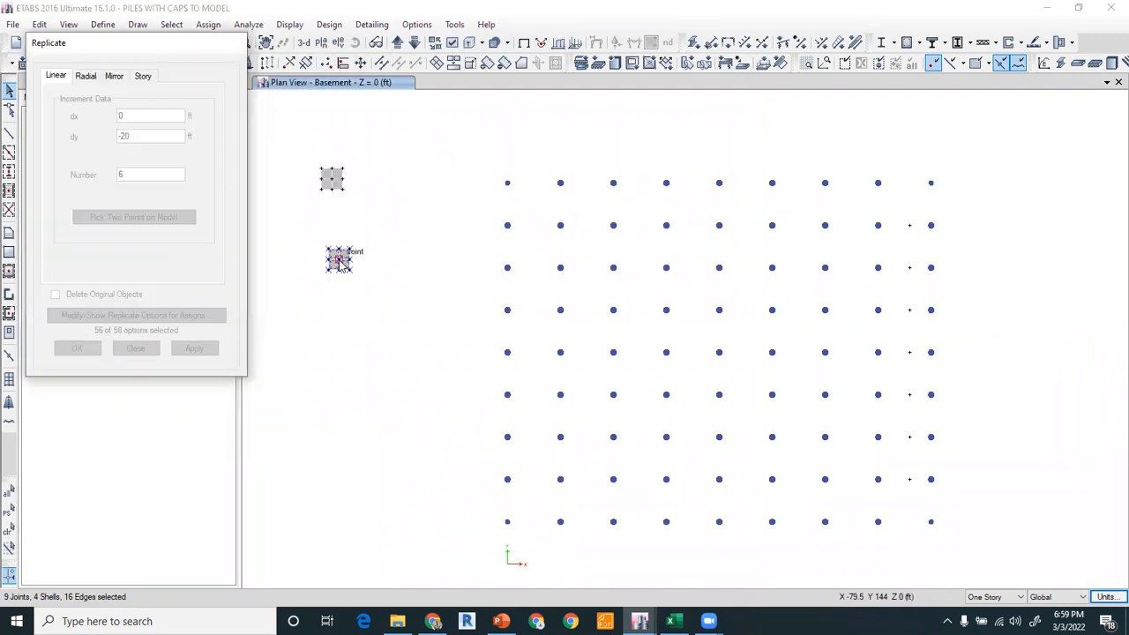
{"action": "left_click", "coordinate": [560, 226]}
{"action": "double_click", "coordinate": [144, 175]}
{"action": "type", "text": "8"}
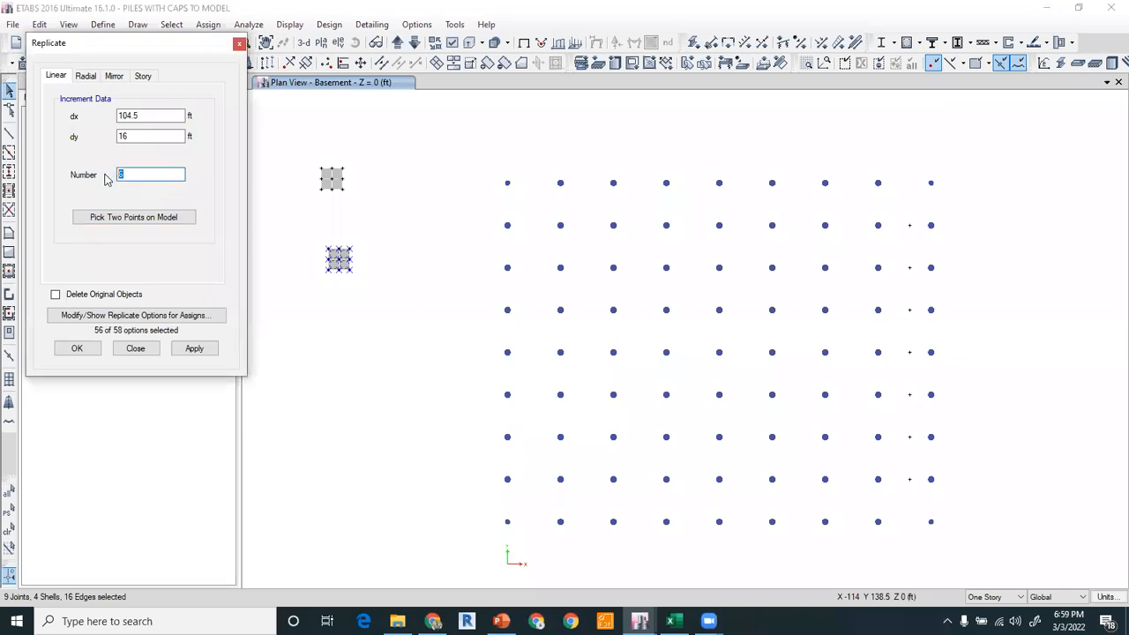
{"action": "left_click", "coordinate": [195, 350]}
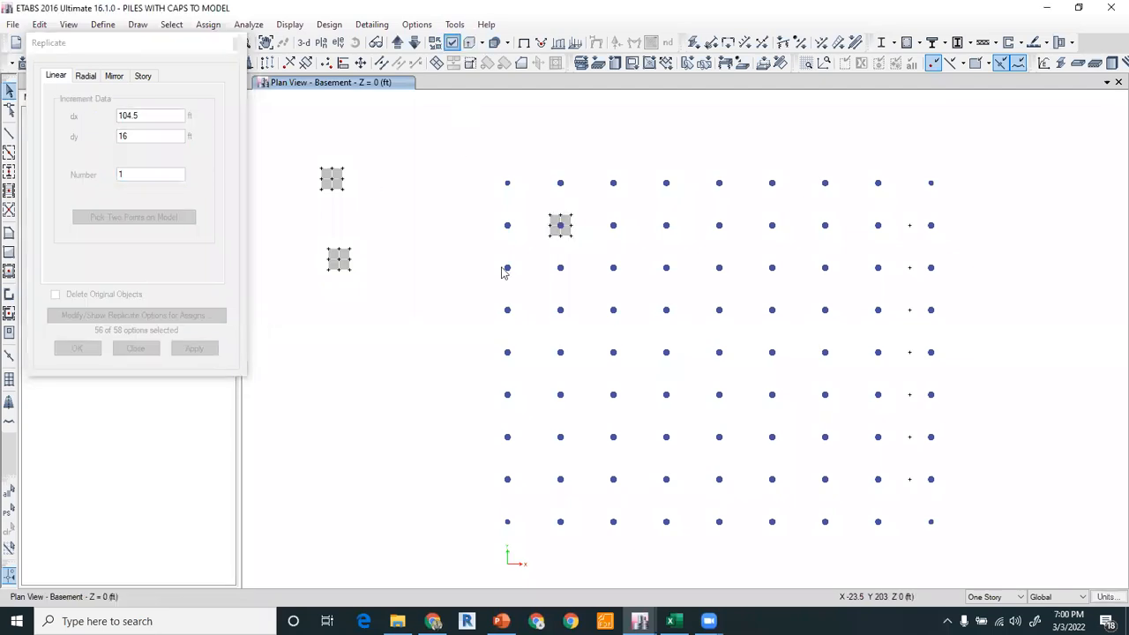
Replicate the copied pile cap six times at 25 ft spacing along the row of piles.
{"action": "key", "text": "ctrl+w"}
{"action": "key", "text": "Return"}
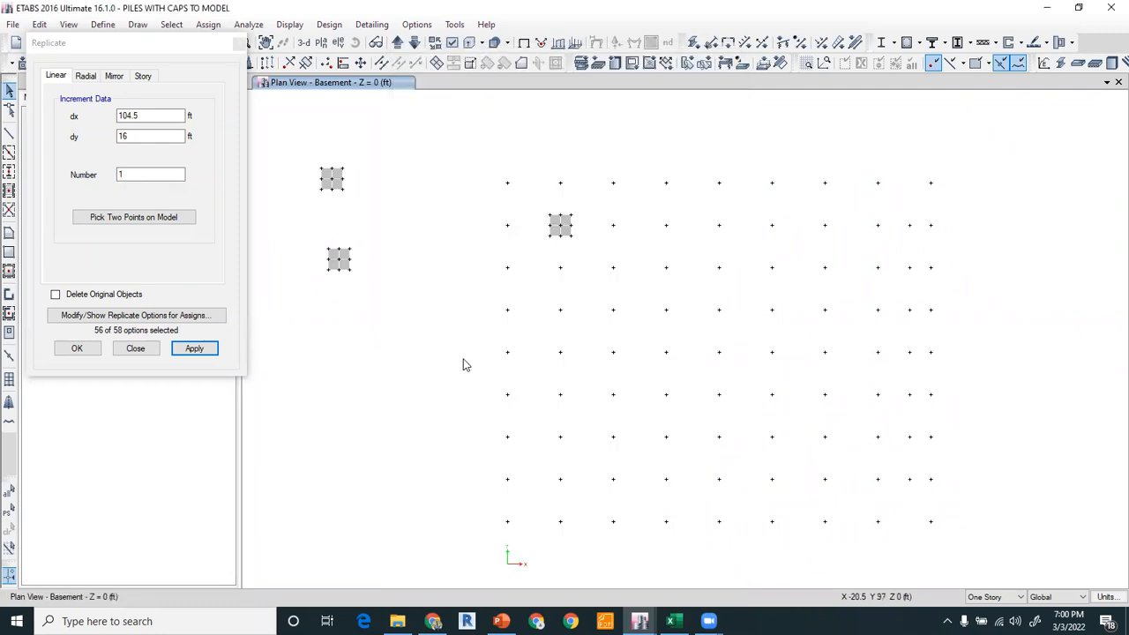
{"action": "left_click_drag", "start_coordinate": [539, 204], "coordinate": [587, 266]}
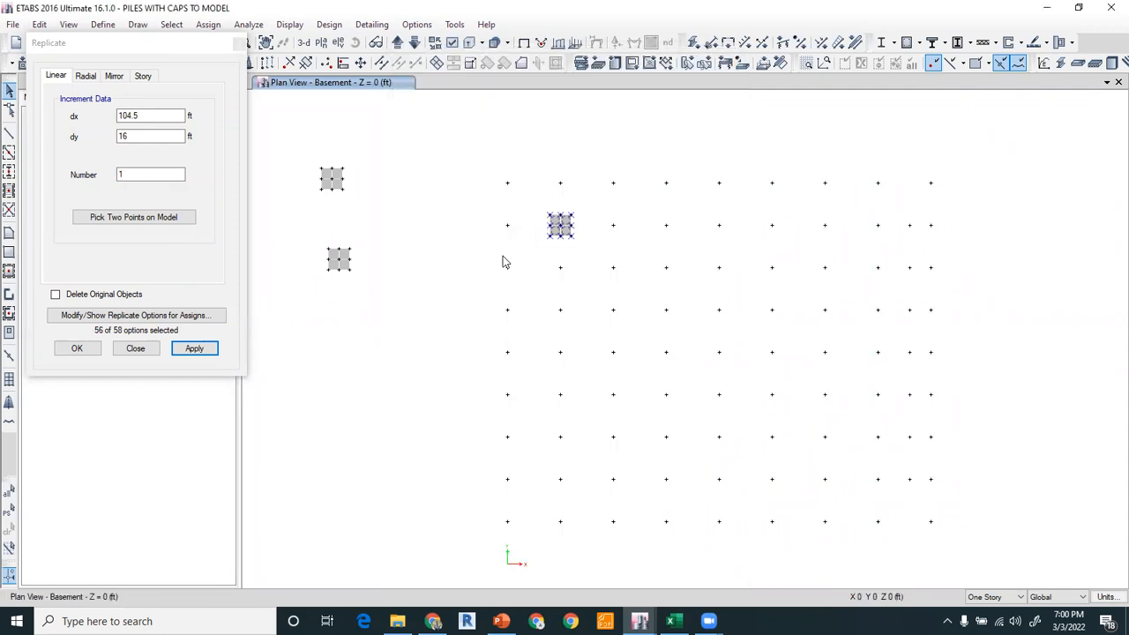
{"action": "left_click", "coordinate": [109, 217]}
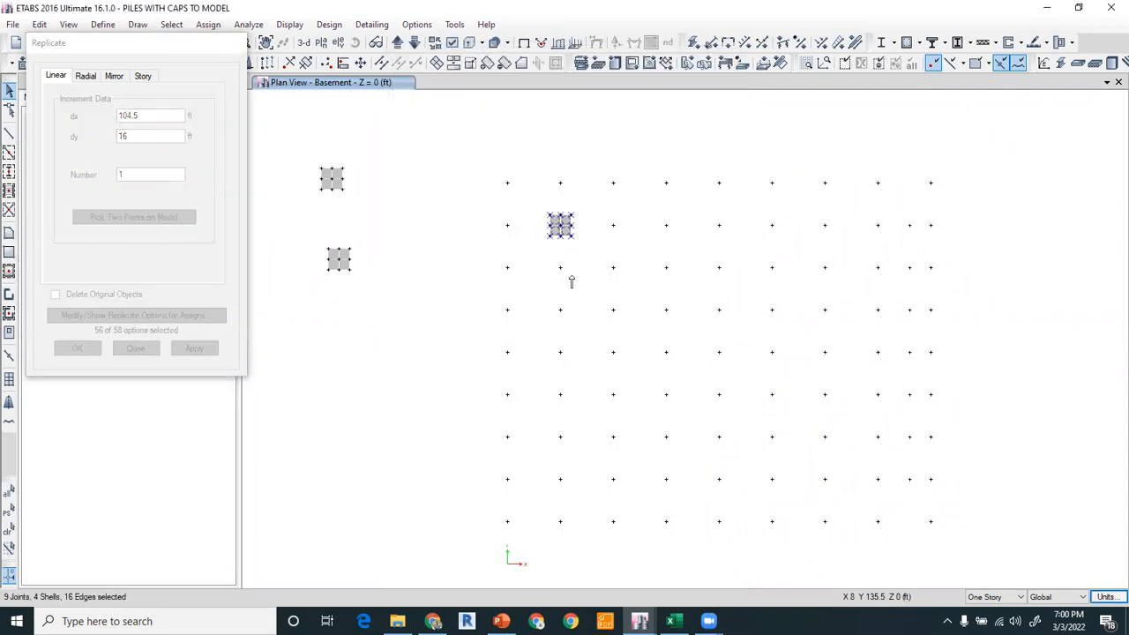
{"action": "left_click", "coordinate": [560, 226]}
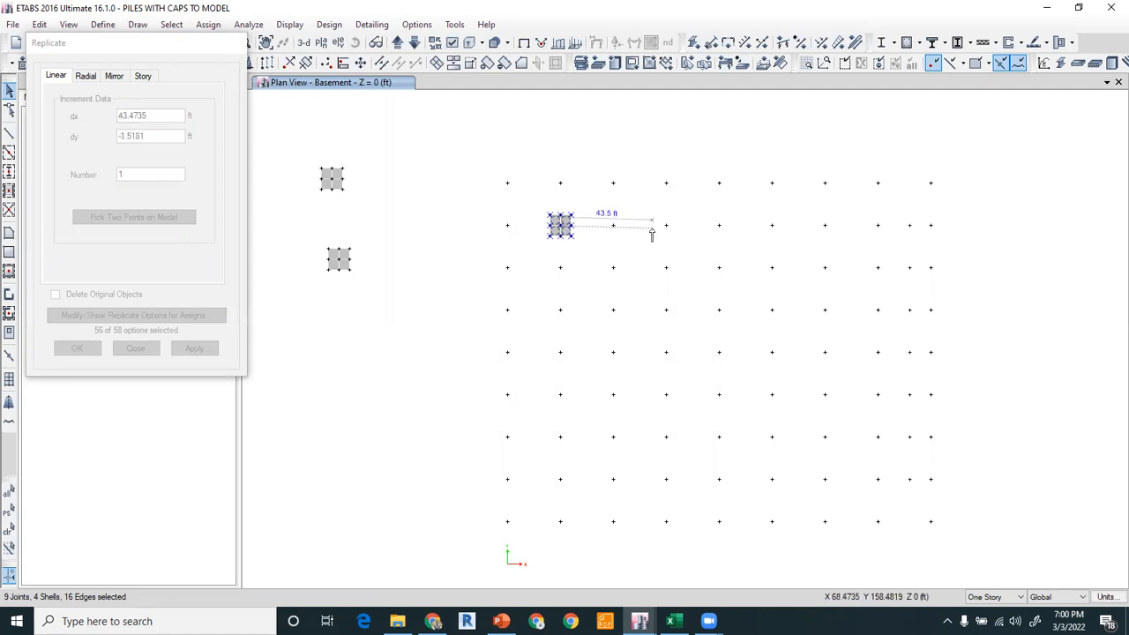
{"action": "left_click", "coordinate": [613, 224]}
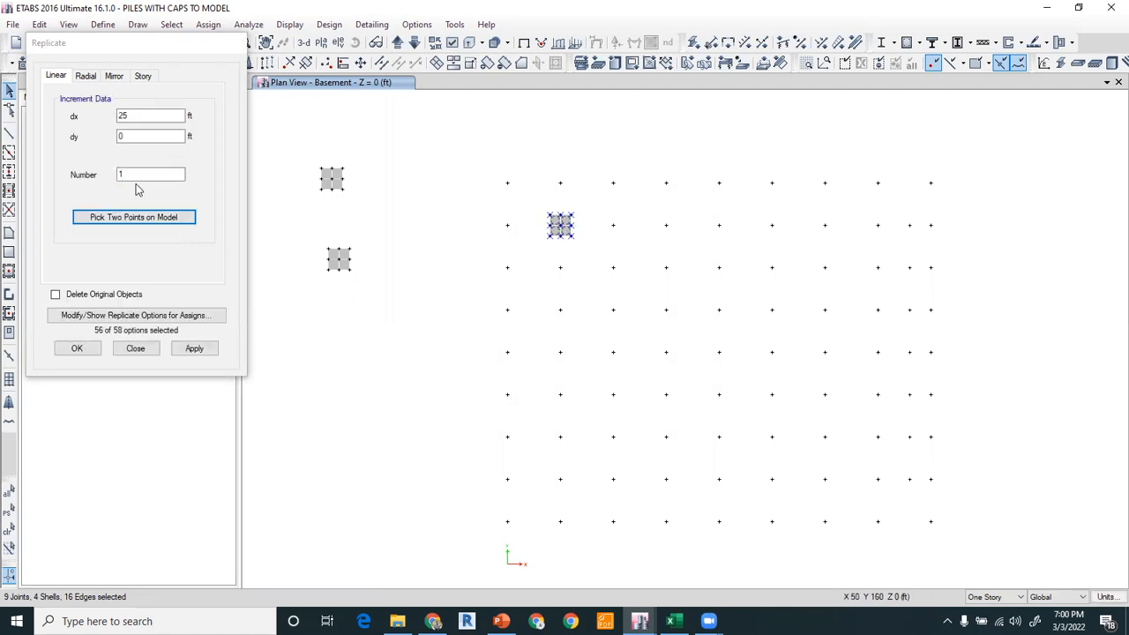
{"action": "left_click_drag", "start_coordinate": [135, 175], "coordinate": [106, 173]}
{"action": "type", "text": "6"}
{"action": "left_click", "coordinate": [194, 350]}
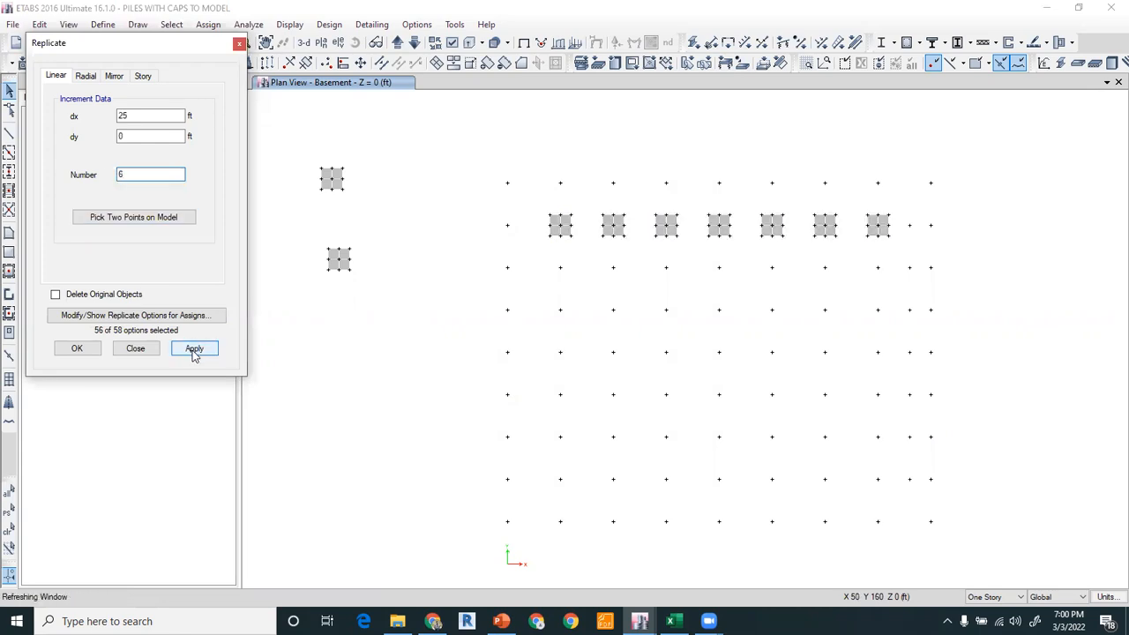
Replicate the row of pile caps six times at 20 ft spacing downward.
{"action": "left_click_drag", "start_coordinate": [542, 203], "coordinate": [891, 257]}
{"action": "left_click", "coordinate": [127, 221]}
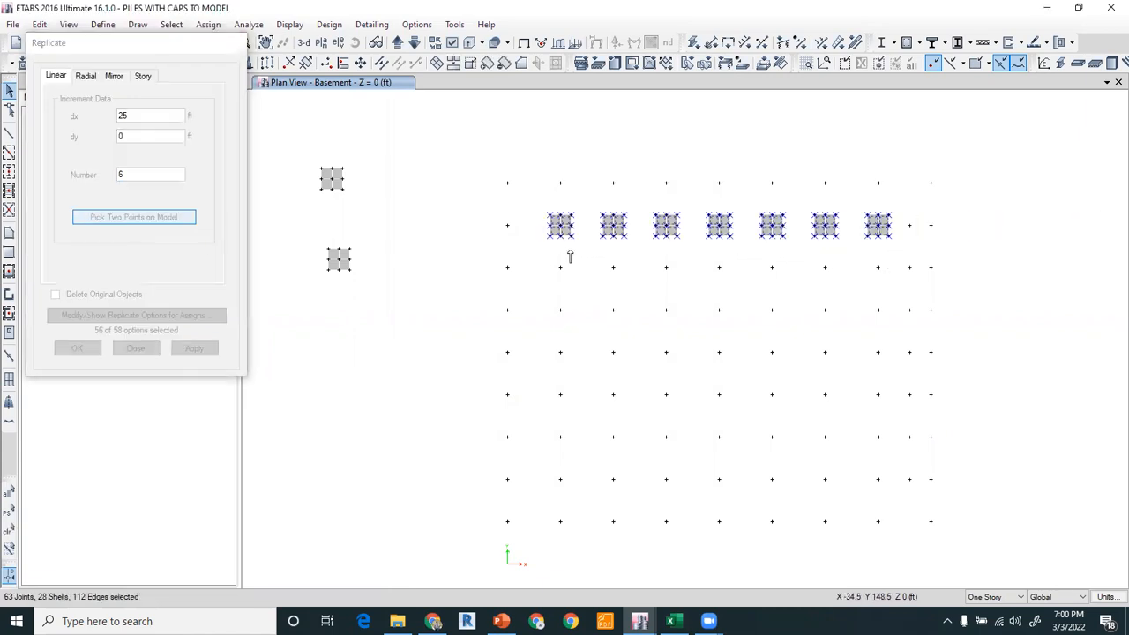
{"action": "left_click", "coordinate": [560, 225]}
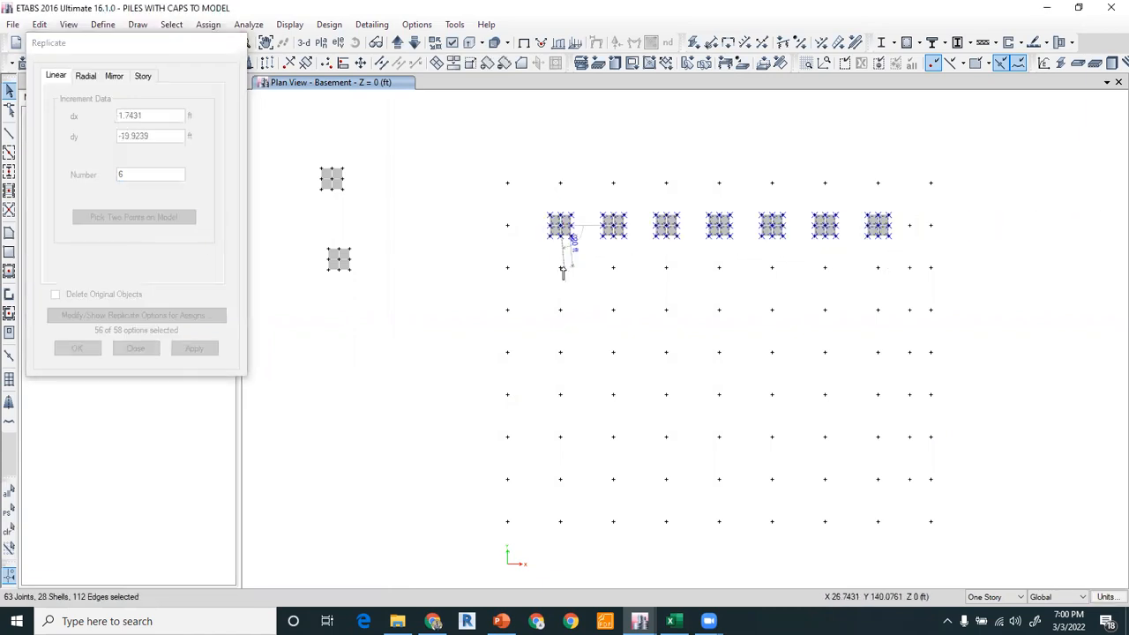
{"action": "left_click", "coordinate": [560, 268]}
{"action": "left_click", "coordinate": [194, 350]}
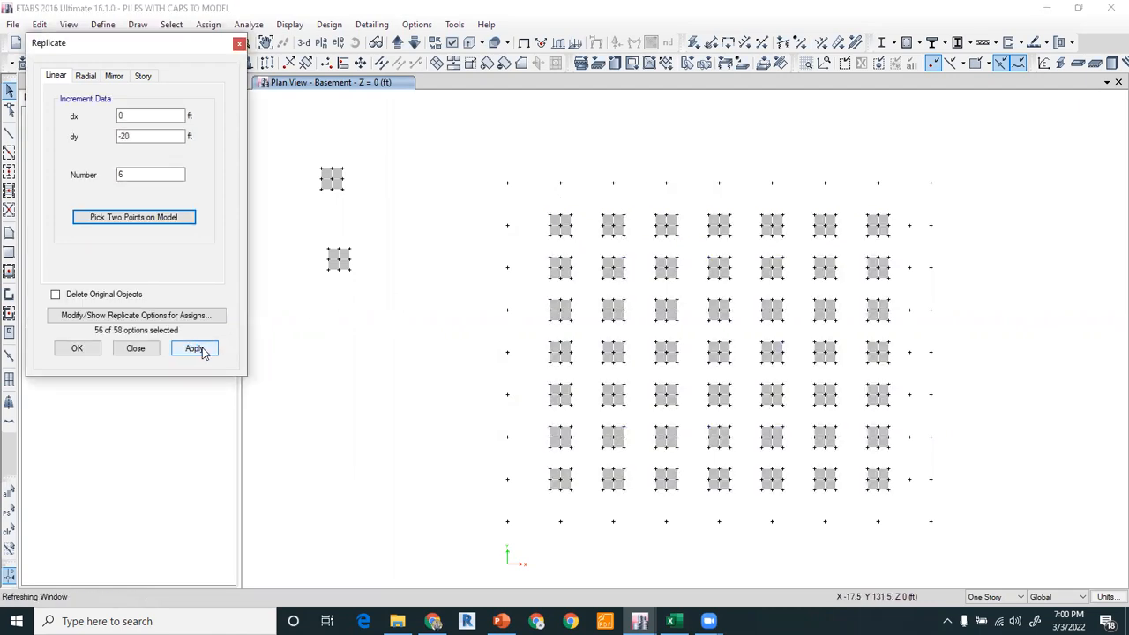
Replicate the lower pile cap once, offset 84.5 ft in x and 31 ft in y, onto the top-left corner pile.
{"action": "double_click", "coordinate": [134, 172]}
{"action": "type", "text": "1"}
{"action": "left_click", "coordinate": [118, 219]}
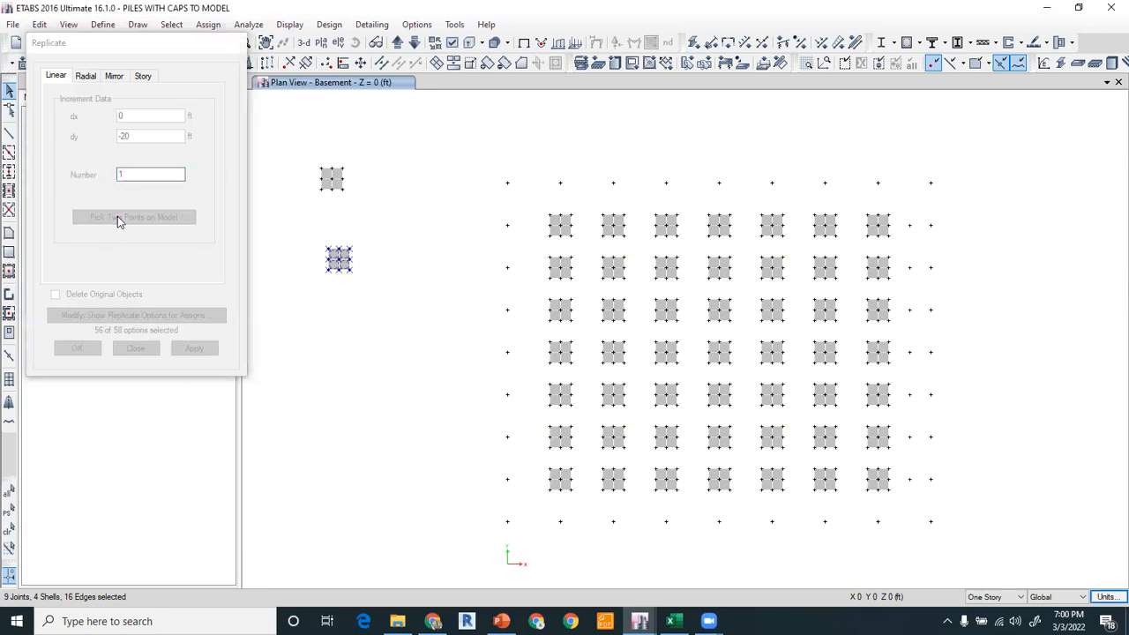
{"action": "left_click", "coordinate": [327, 247]}
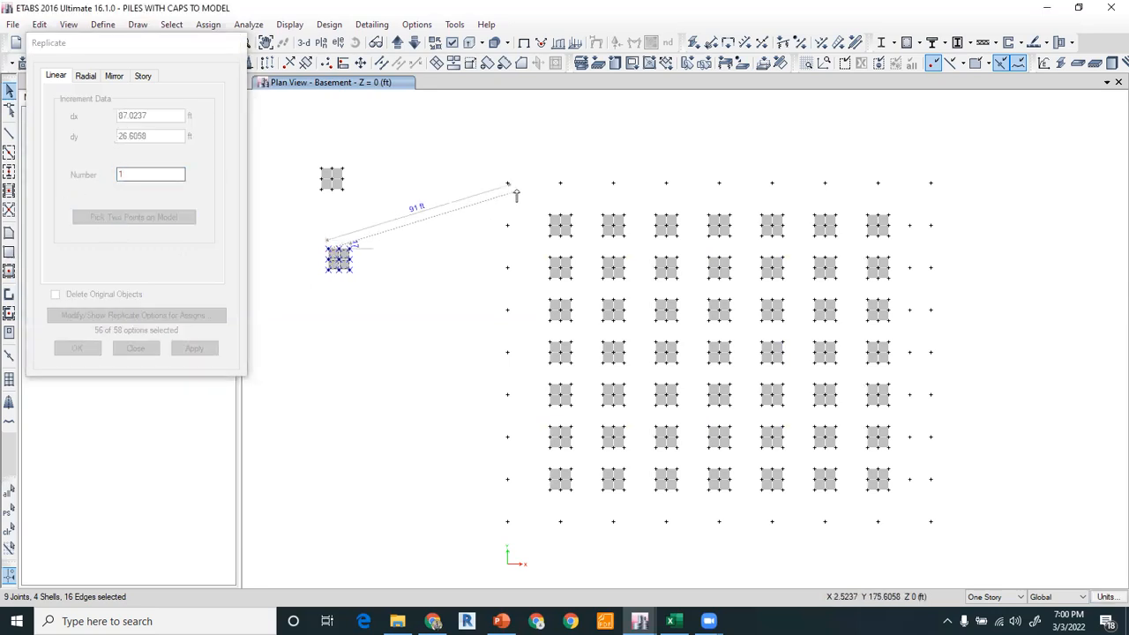
{"action": "left_click", "coordinate": [507, 183]}
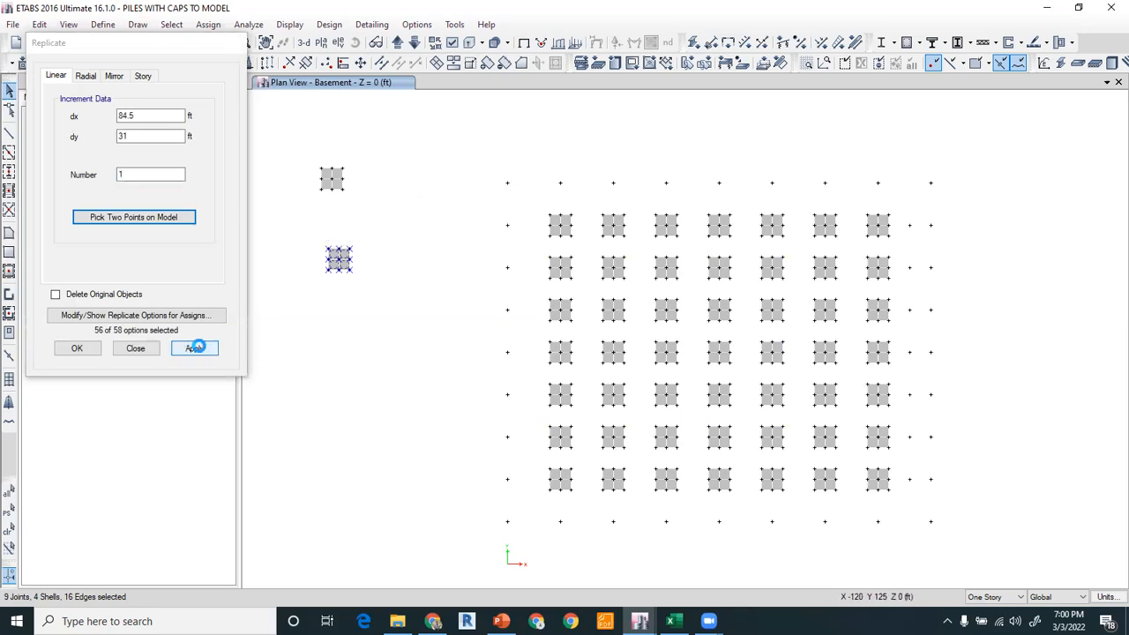
{"action": "left_click", "coordinate": [192, 348]}
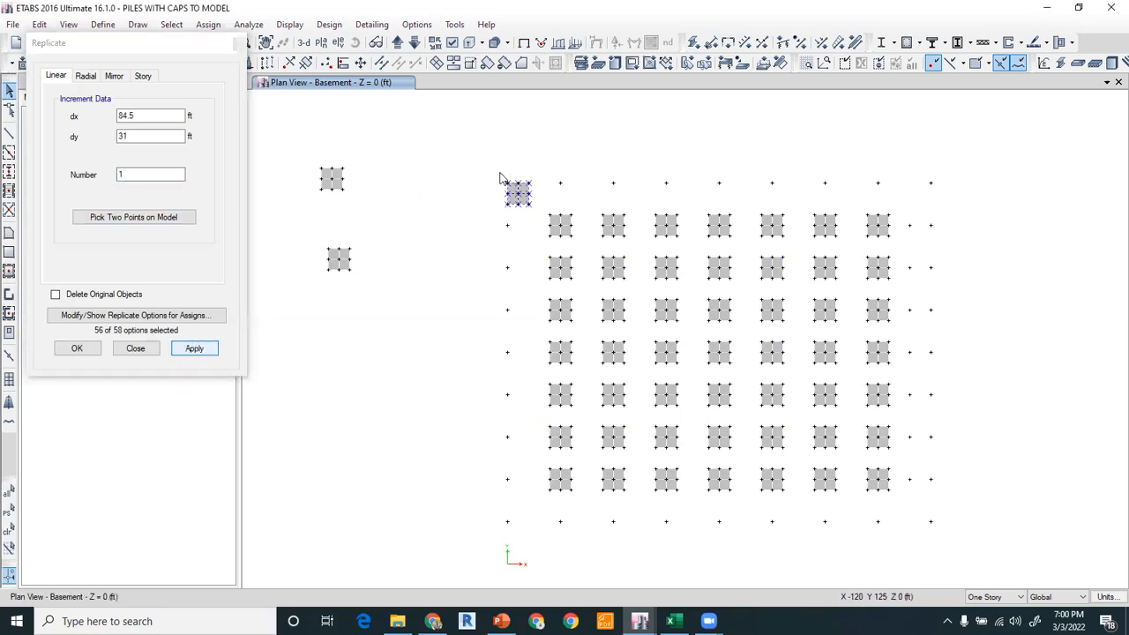
Replicate the corner pile cap once 20 ft to the right along the top row.
{"action": "left_click_drag", "start_coordinate": [490, 179], "coordinate": [541, 229]}
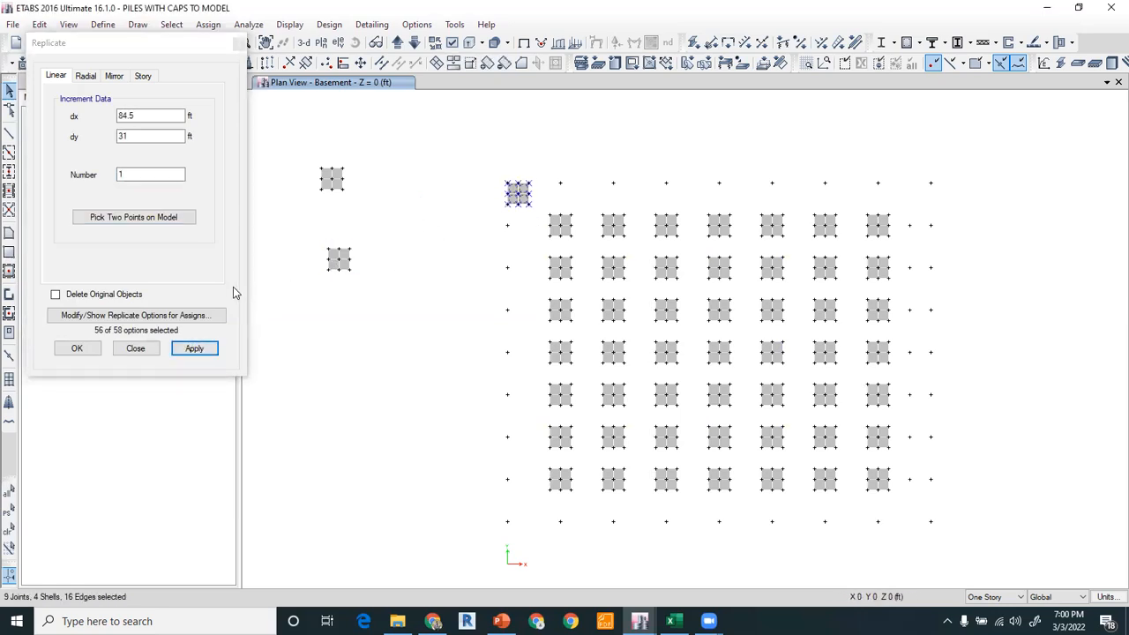
{"action": "left_click", "coordinate": [133, 217]}
{"action": "left_click", "coordinate": [520, 187]}
{"action": "left_click", "coordinate": [560, 182]}
{"action": "left_click", "coordinate": [201, 347]}
Replicate the second top-row pile cap six times at 25 ft spacing along the top row.
{"action": "left_click_drag", "start_coordinate": [537, 175], "coordinate": [593, 227]}
{"action": "left_click", "coordinate": [517, 244]}
{"action": "left_click_drag", "start_coordinate": [542, 176], "coordinate": [585, 220]}
{"action": "double_click", "coordinate": [123, 174]}
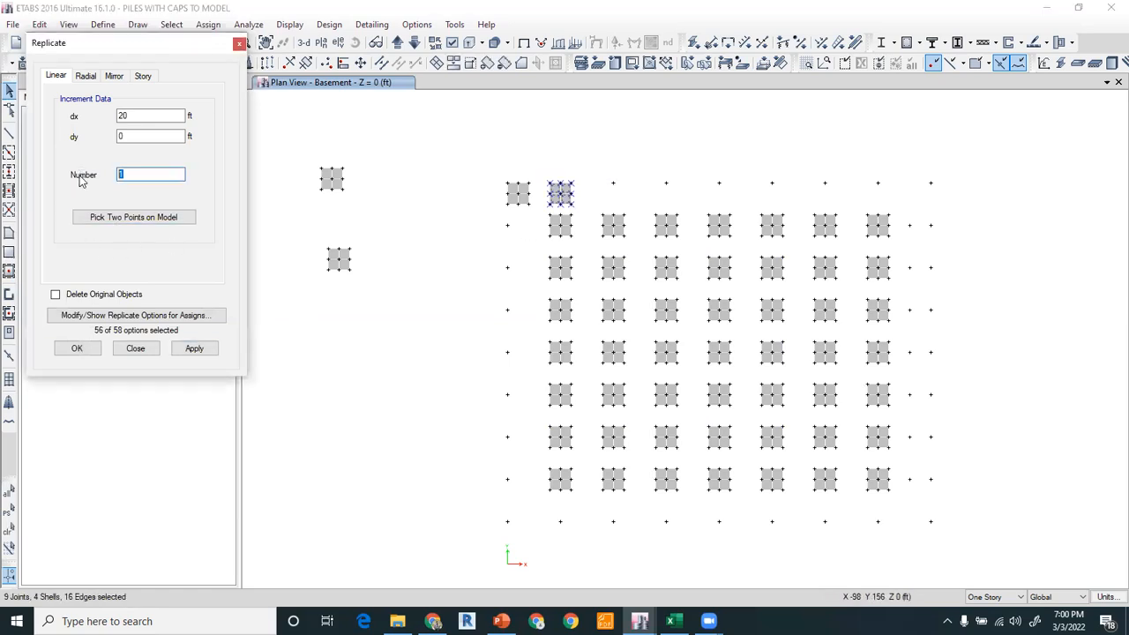
{"action": "type", "text": "6"}
{"action": "left_click", "coordinate": [181, 225]}
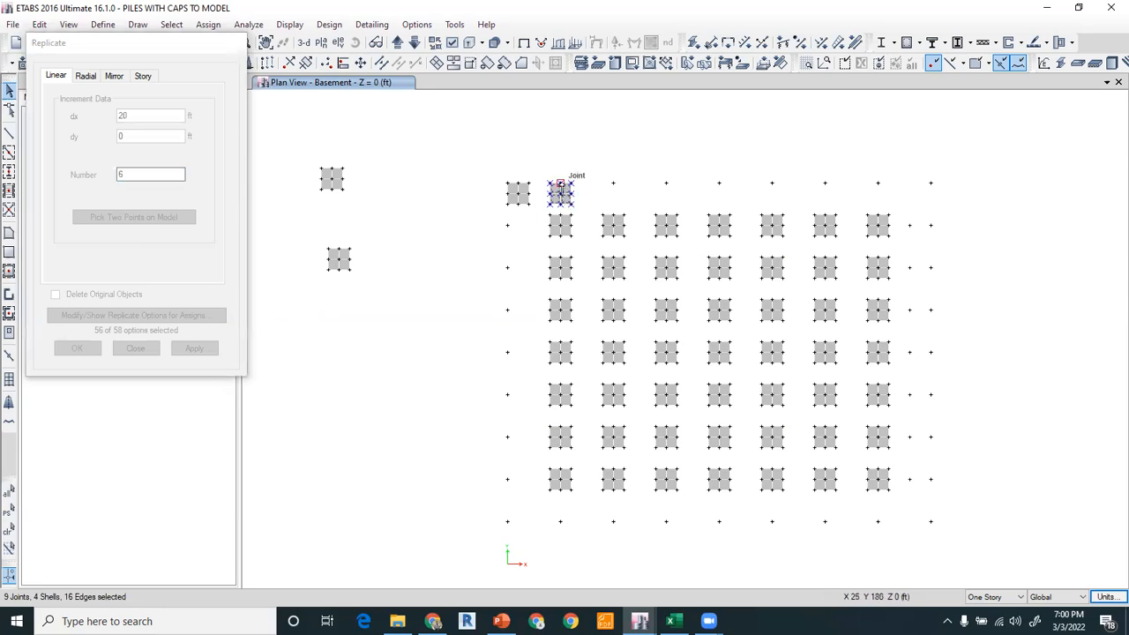
{"action": "left_click", "coordinate": [561, 185]}
{"action": "left_click", "coordinate": [613, 182]}
{"action": "left_click", "coordinate": [194, 348]}
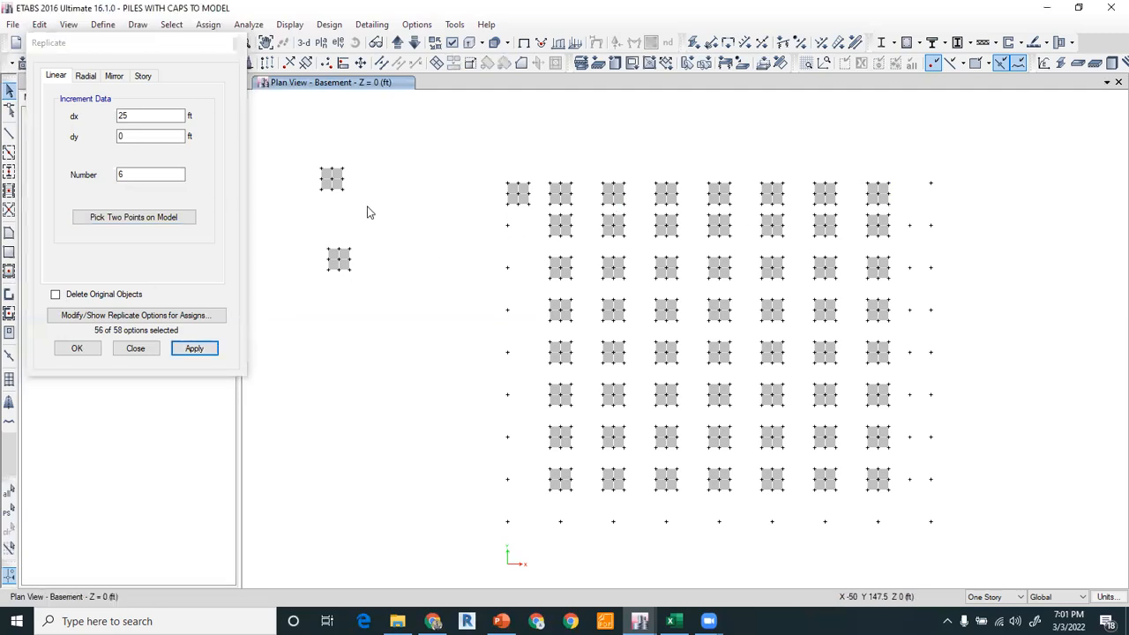
Replicate the corner pile cap once 15 ft downward onto the first-column pile.
{"action": "left_click_drag", "start_coordinate": [493, 176], "coordinate": [535, 219]}
{"action": "double_click", "coordinate": [132, 174]}
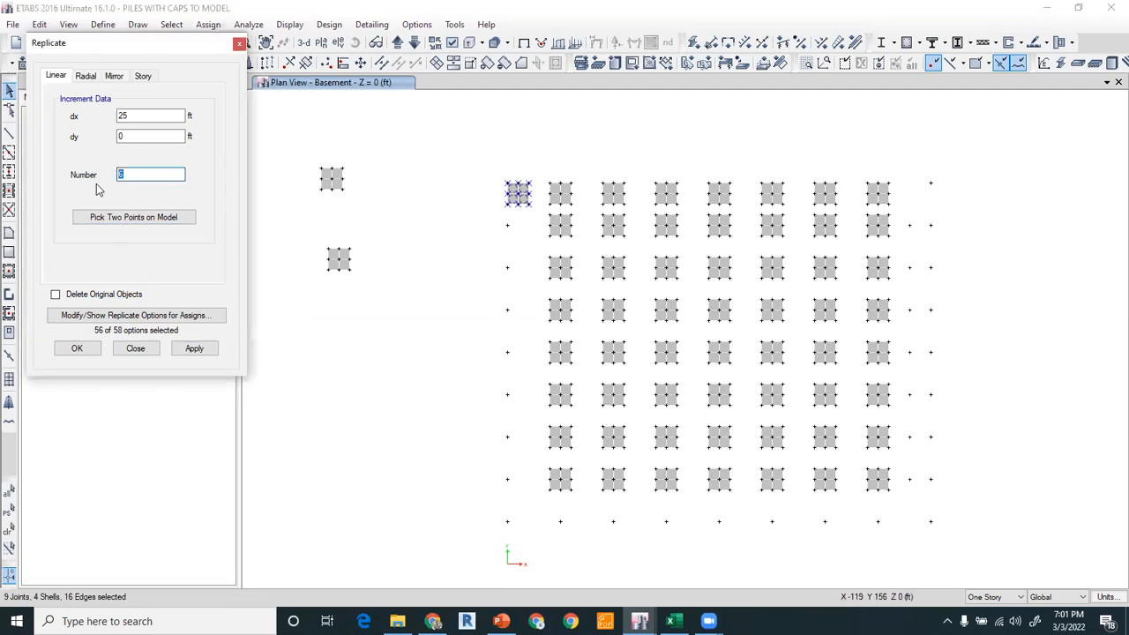
{"action": "type", "text": "1"}
{"action": "left_click", "coordinate": [133, 217]}
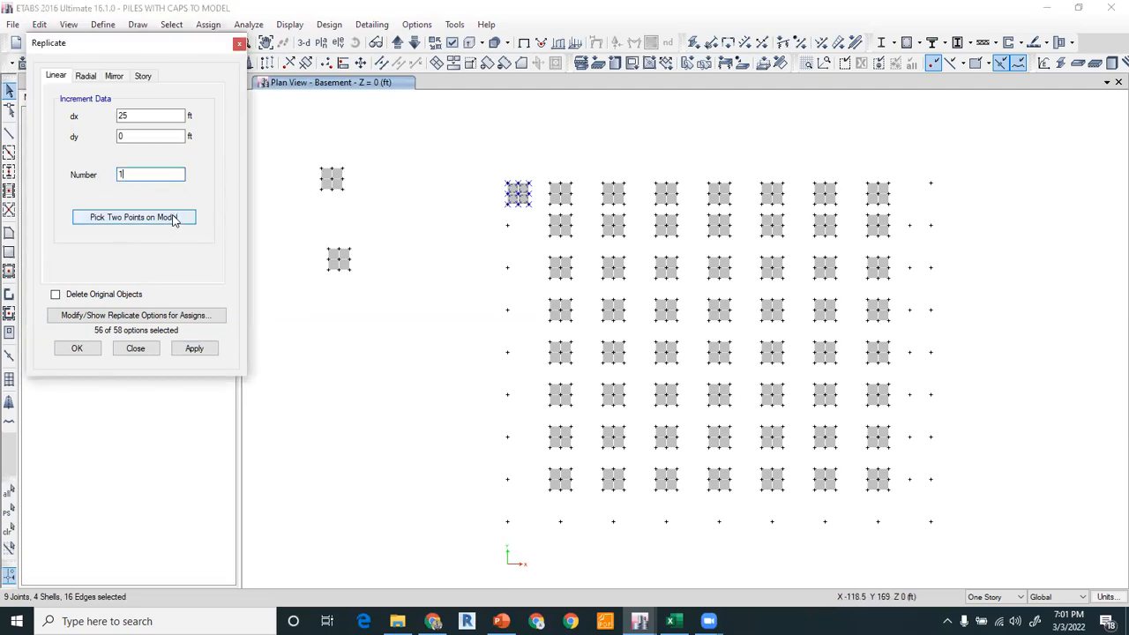
{"action": "left_click", "coordinate": [508, 201]}
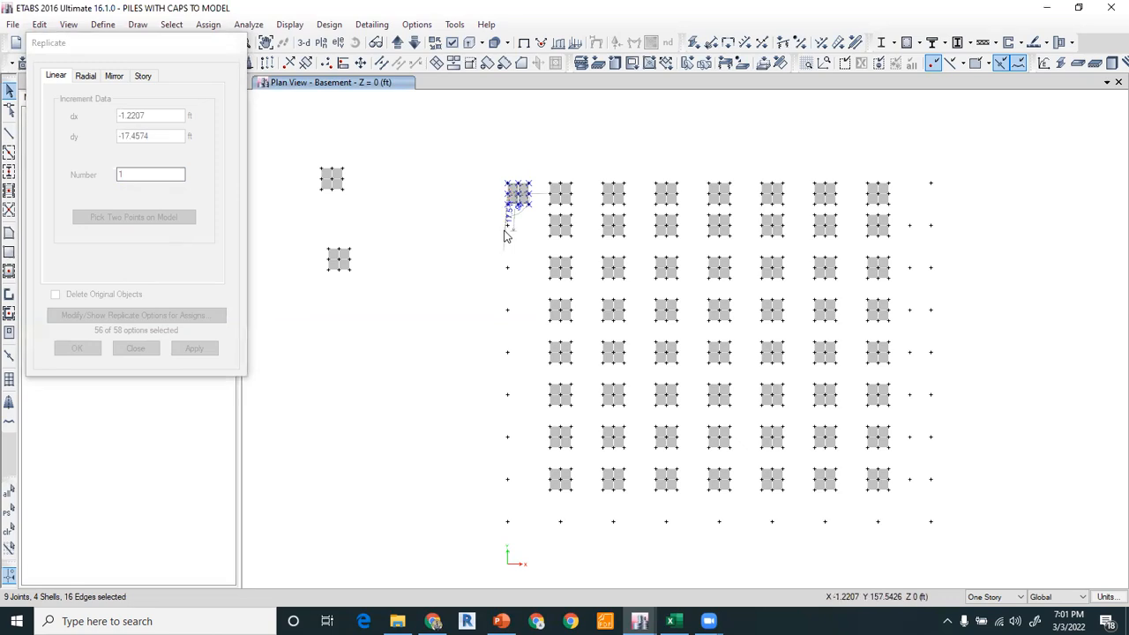
{"action": "left_click", "coordinate": [507, 226]}
{"action": "left_click", "coordinate": [194, 348]}
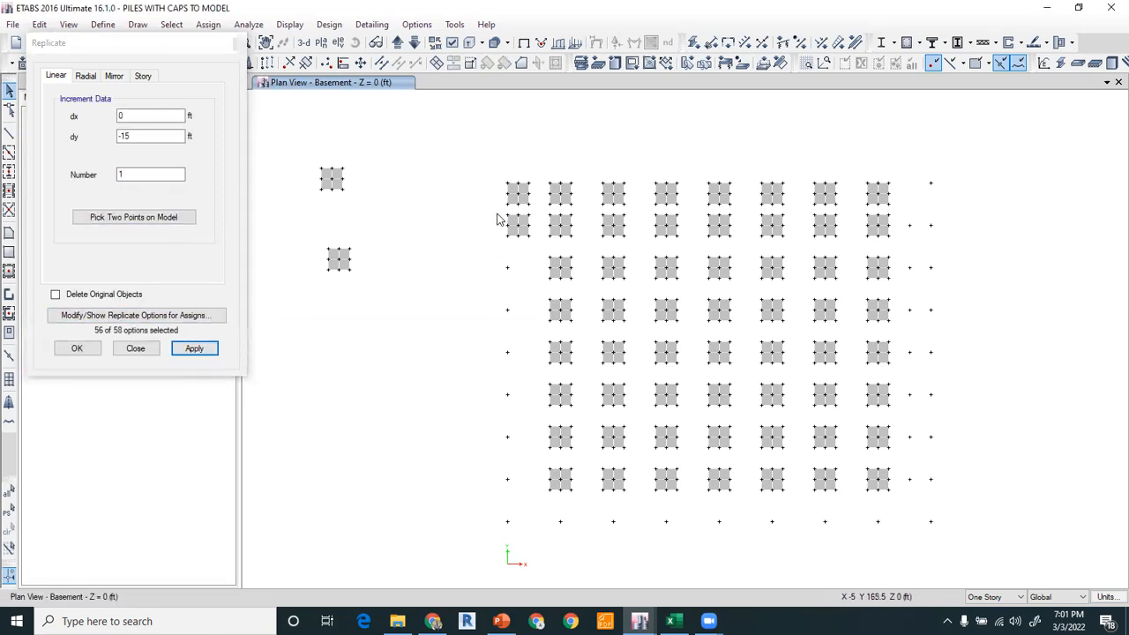
Replicate the first-column pile cap six times at 20 ft spacing down the column.
{"action": "left_click", "coordinate": [518, 226]}
{"action": "left_click", "coordinate": [93, 176]}
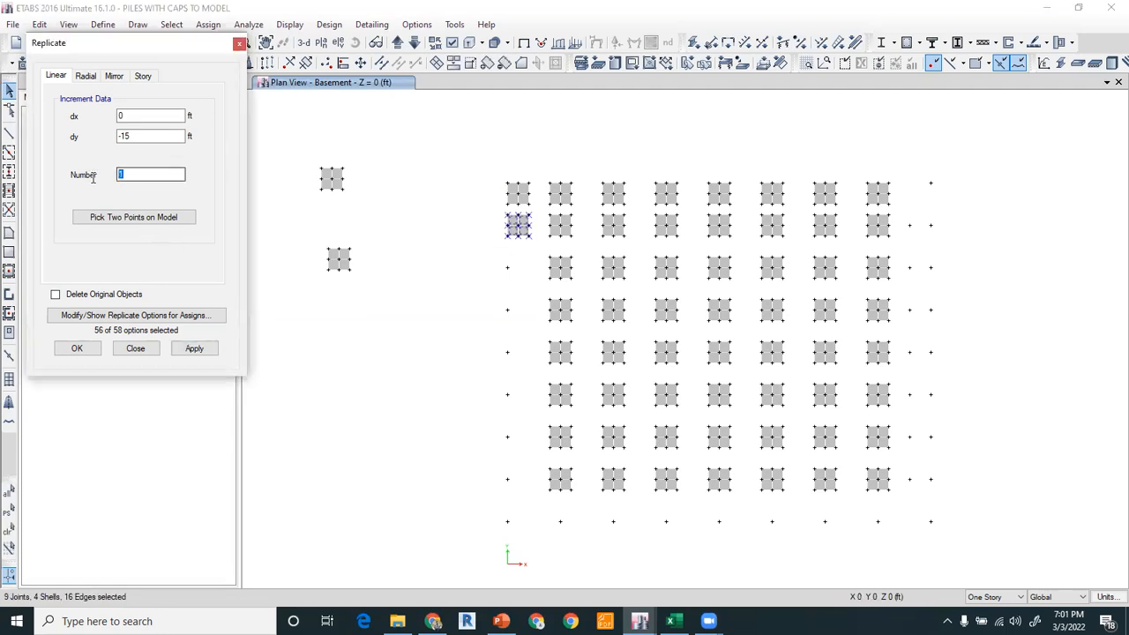
{"action": "type", "text": "6"}
{"action": "left_click", "coordinate": [114, 218]}
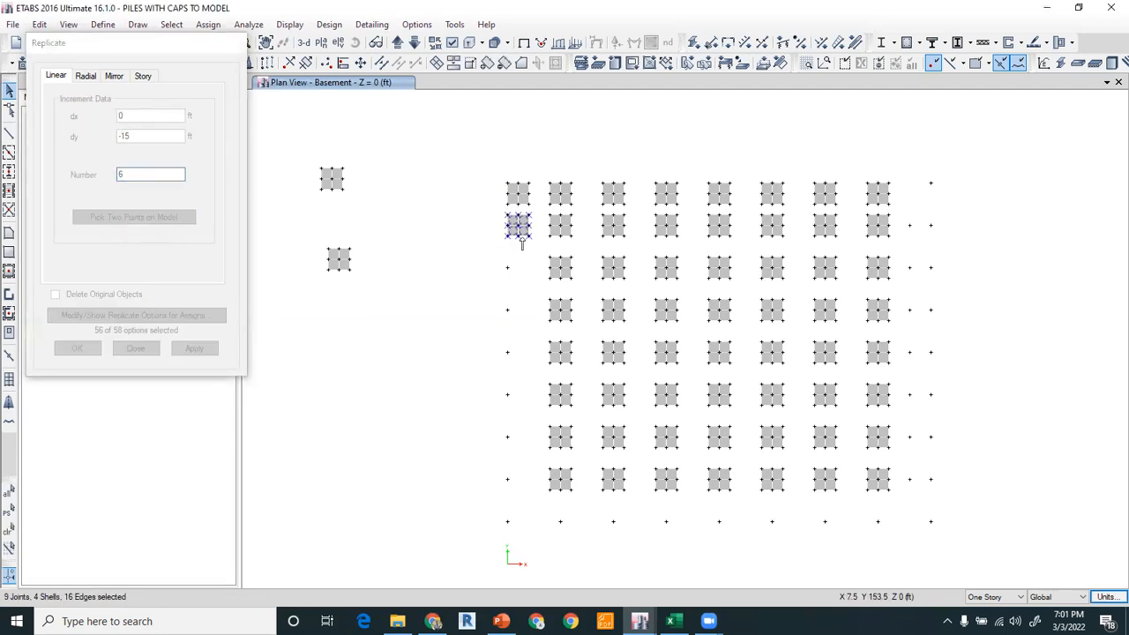
{"action": "left_click", "coordinate": [508, 226]}
{"action": "left_click", "coordinate": [508, 268]}
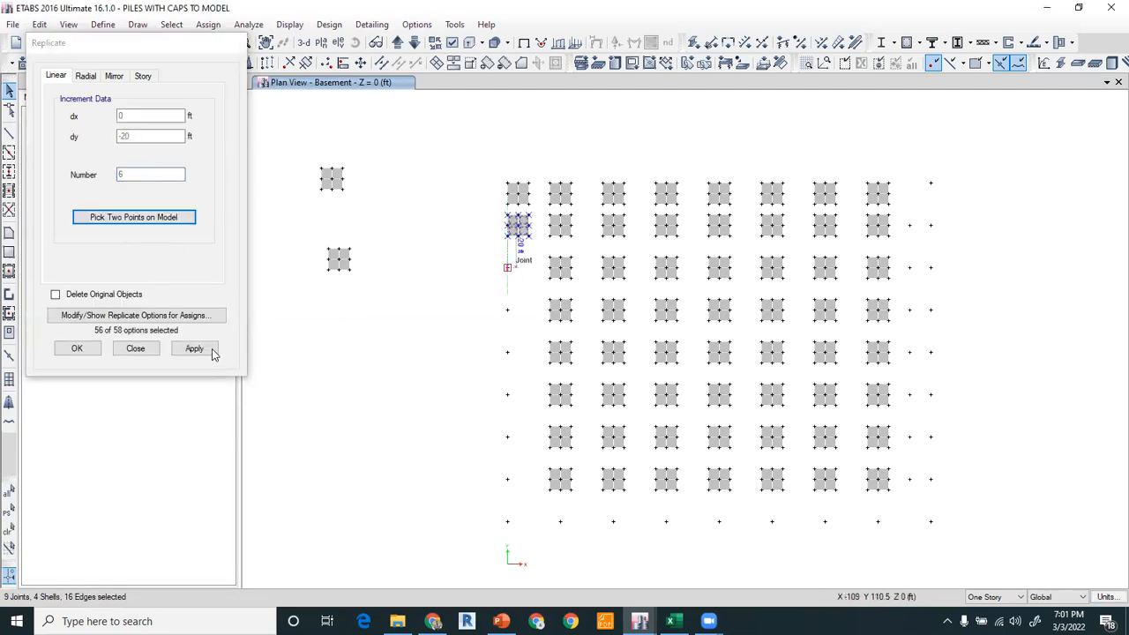
{"action": "left_click", "coordinate": [195, 350]}
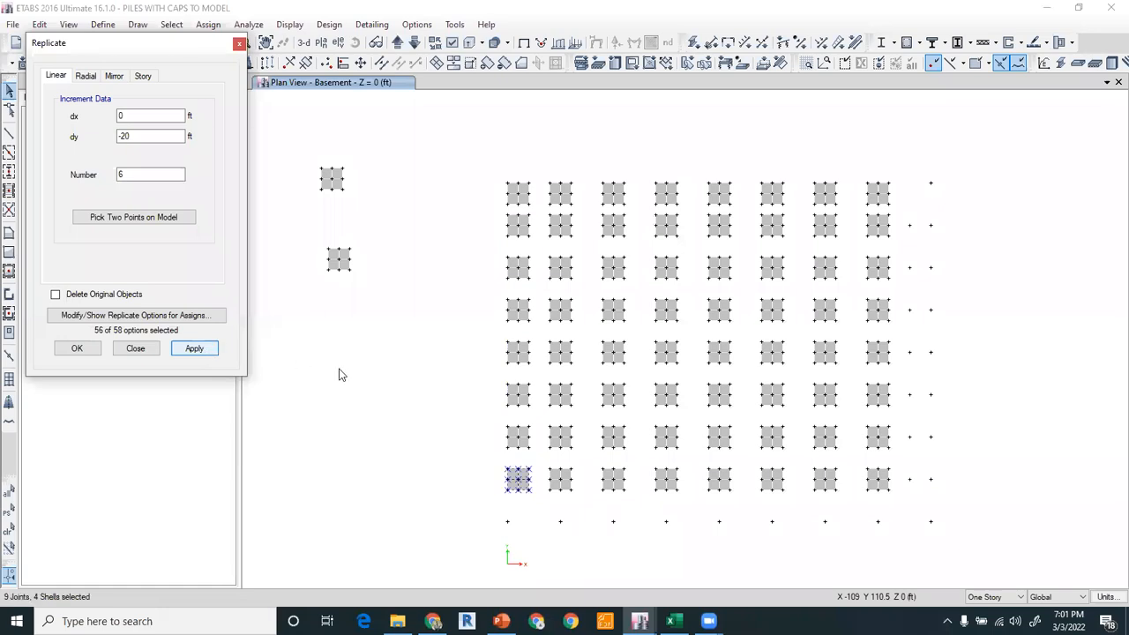
Replicate the bottom row of pile caps once 15 ft downward onto the last row of piles.
{"action": "left_click", "coordinate": [421, 409]}
{"action": "middle_click_drag", "start_coordinate": [422, 408], "coordinate": [413, 362]}
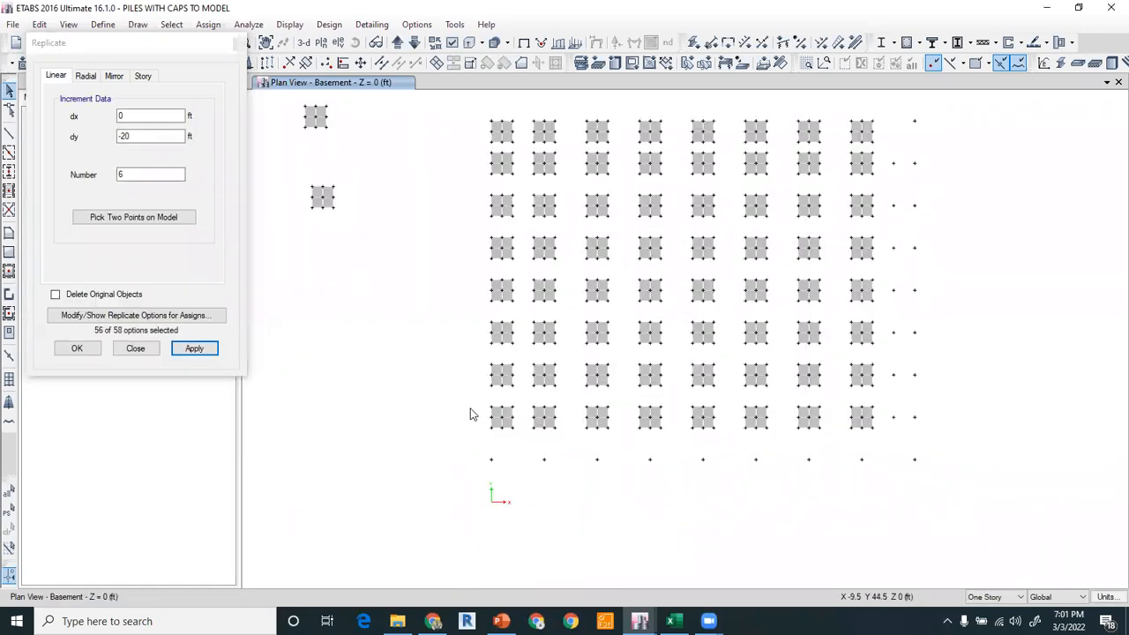
{"action": "left_click_drag", "start_coordinate": [469, 398], "coordinate": [887, 448]}
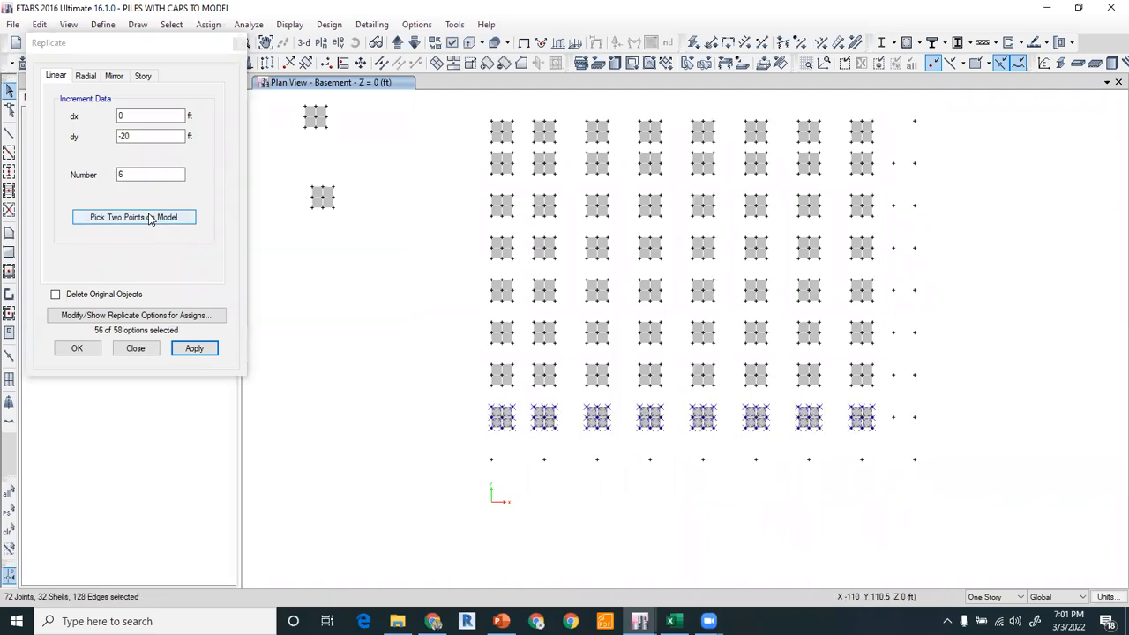
{"action": "left_click", "coordinate": [83, 176]}
{"action": "type", "text": "1"}
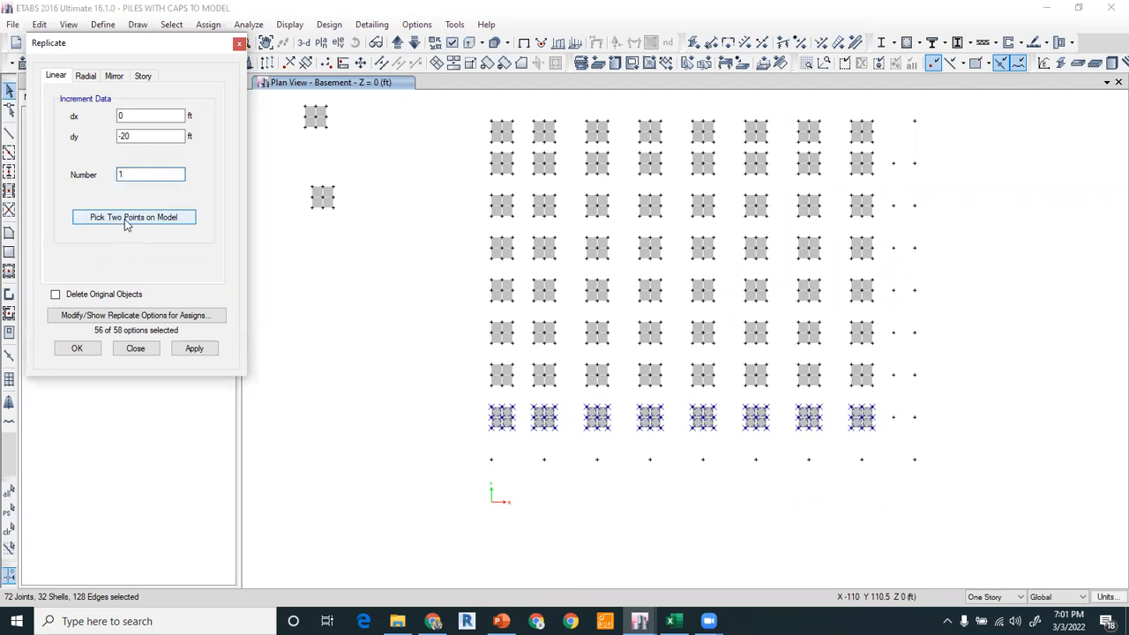
{"action": "left_click", "coordinate": [544, 430]}
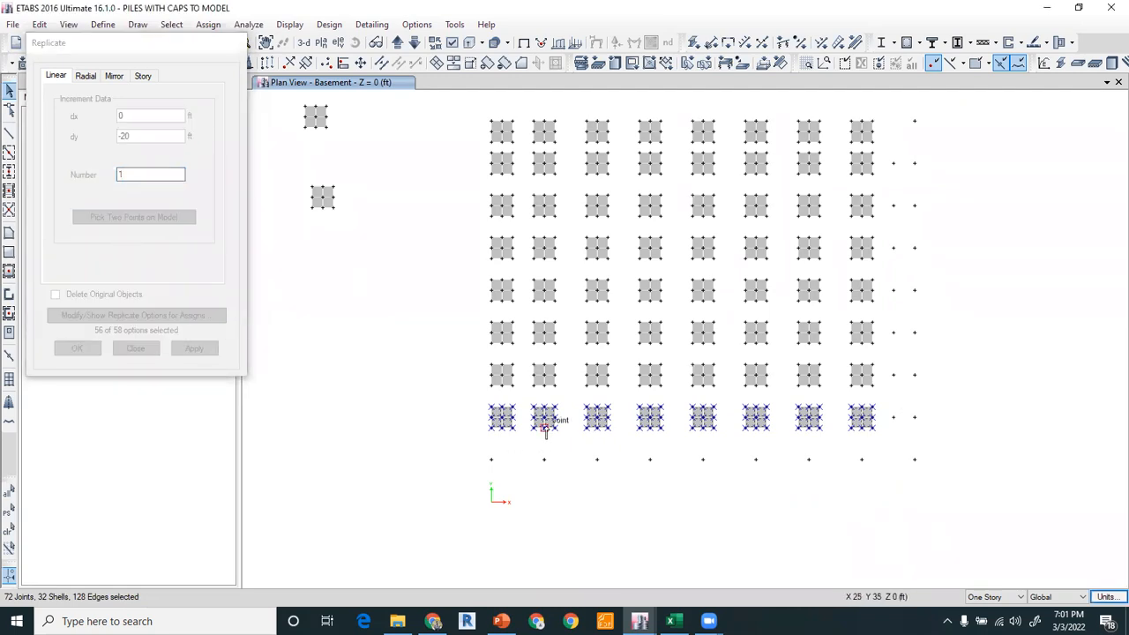
{"action": "left_click", "coordinate": [544, 460]}
{"action": "left_click", "coordinate": [191, 349]}
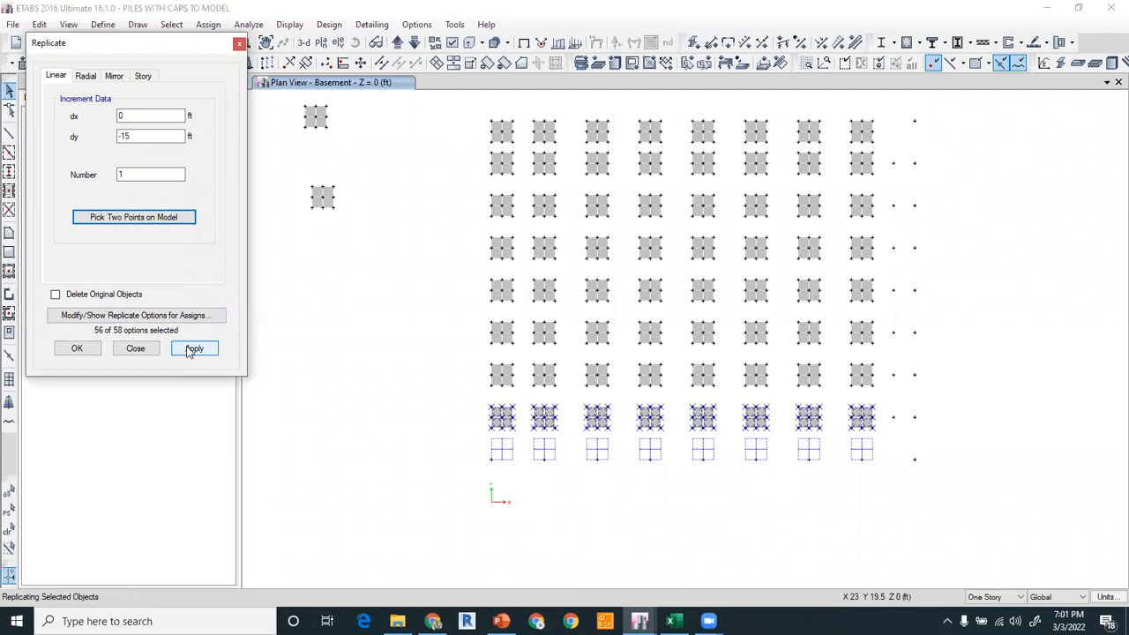
Replicate the last column of pile caps once 20 ft to the right onto the final pile column.
{"action": "left_click_drag", "start_coordinate": [839, 112], "coordinate": [880, 482]}
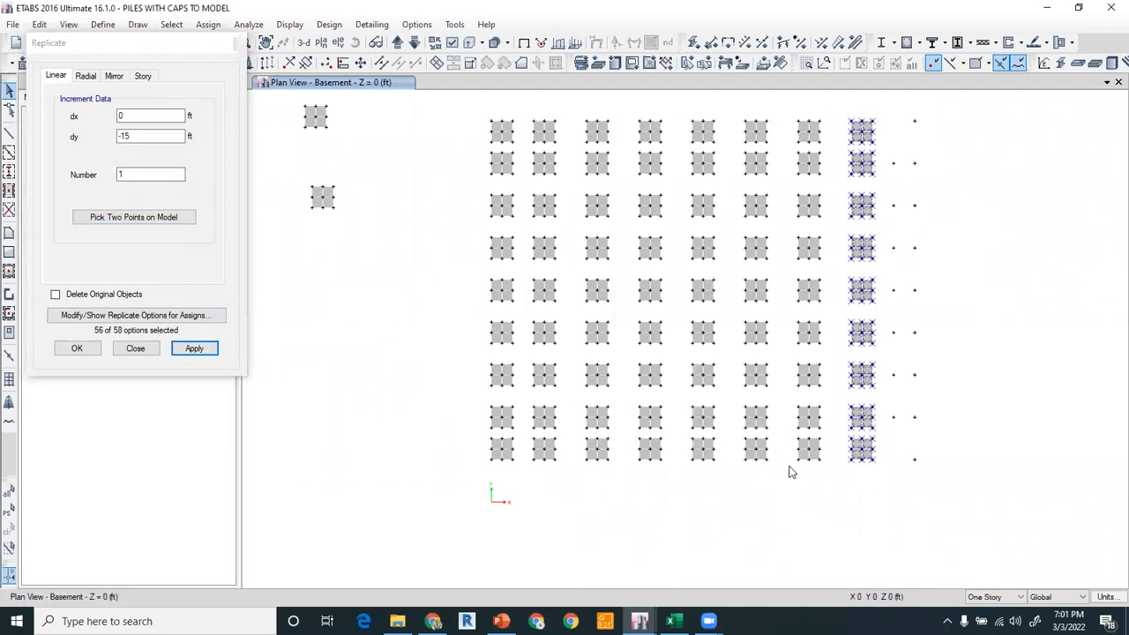
{"action": "left_click", "coordinate": [137, 217]}
{"action": "left_click", "coordinate": [873, 126]}
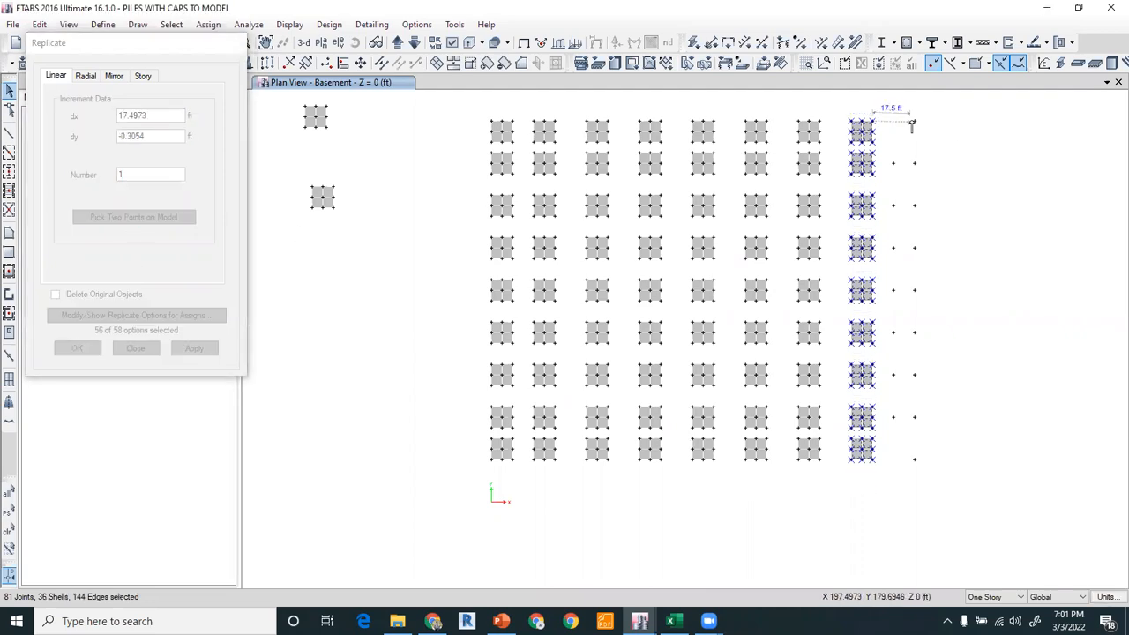
{"action": "left_click", "coordinate": [915, 125]}
{"action": "left_click", "coordinate": [194, 349]}
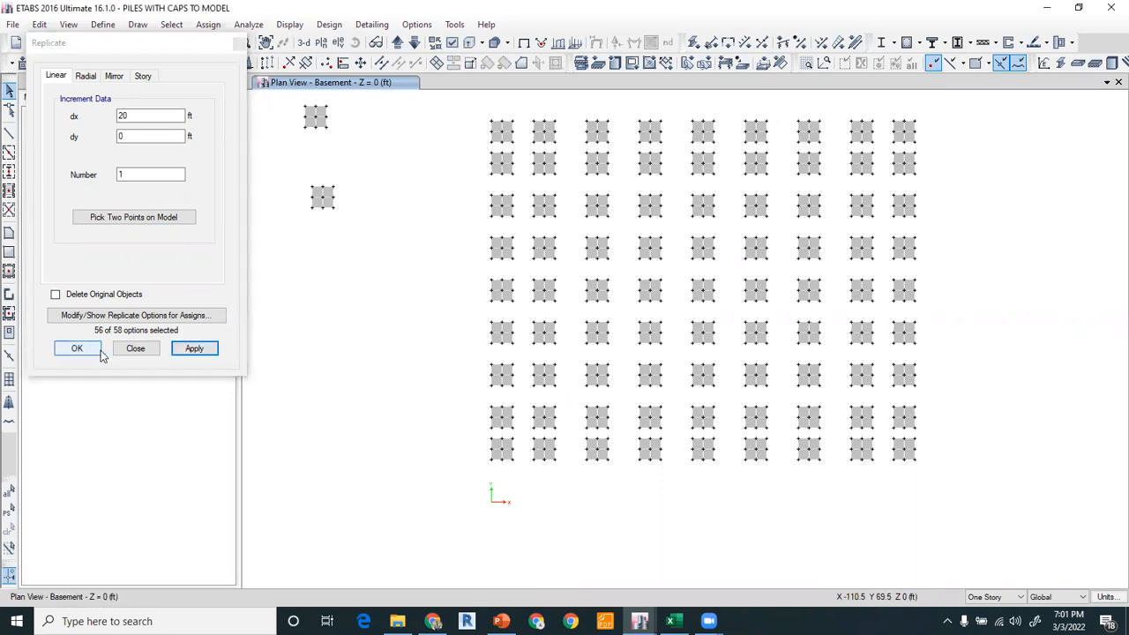
{"action": "left_click", "coordinate": [135, 348]}
Delete the two stray pile caps lying outside the pile grid.
{"action": "left_click_drag", "start_coordinate": [284, 95], "coordinate": [362, 257]}
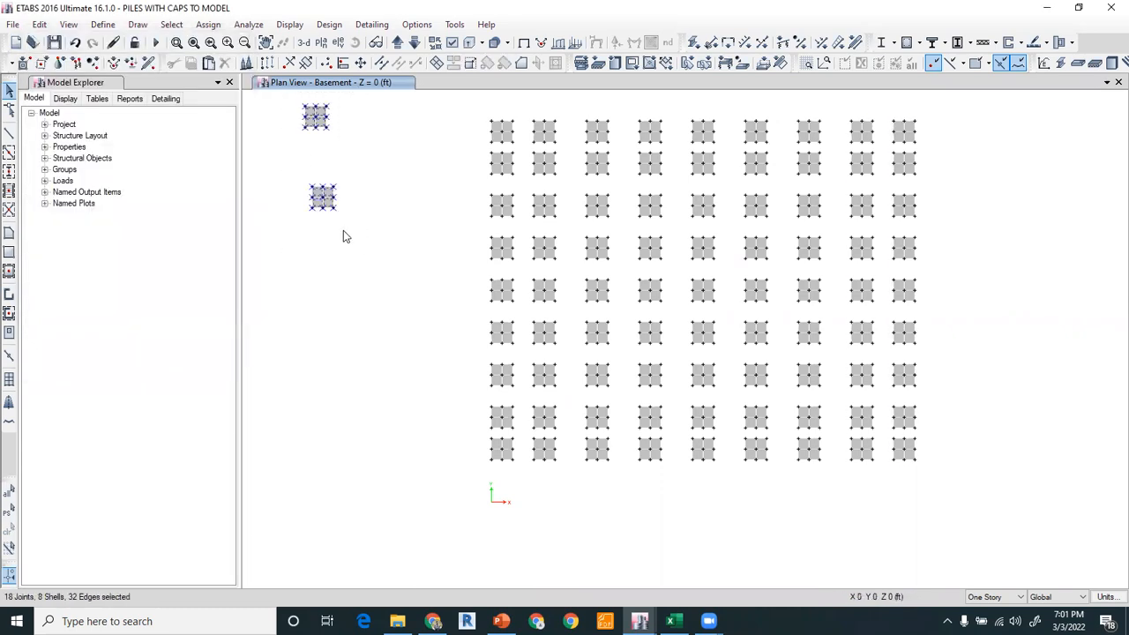
{"action": "key", "text": "Delete"}
Define a new concrete rectangular frame section named B24X24, 24 in deep and 24 in wide.
{"action": "left_click", "coordinate": [103, 25]}
{"action": "mouse_move", "coordinate": [203, 64]}
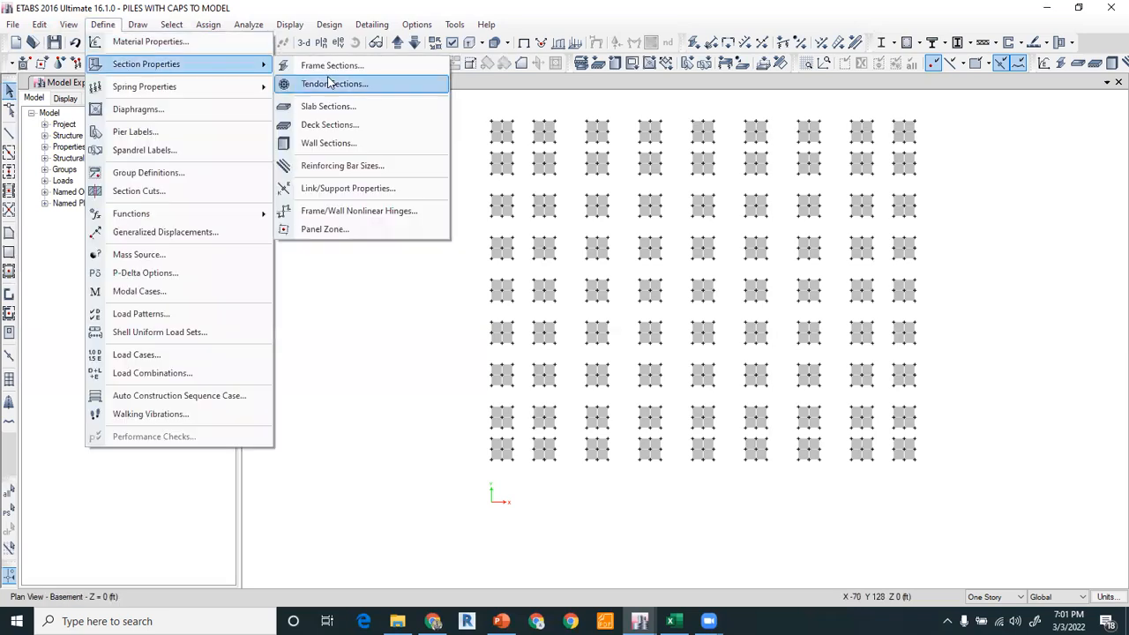
{"action": "left_click", "coordinate": [328, 67]}
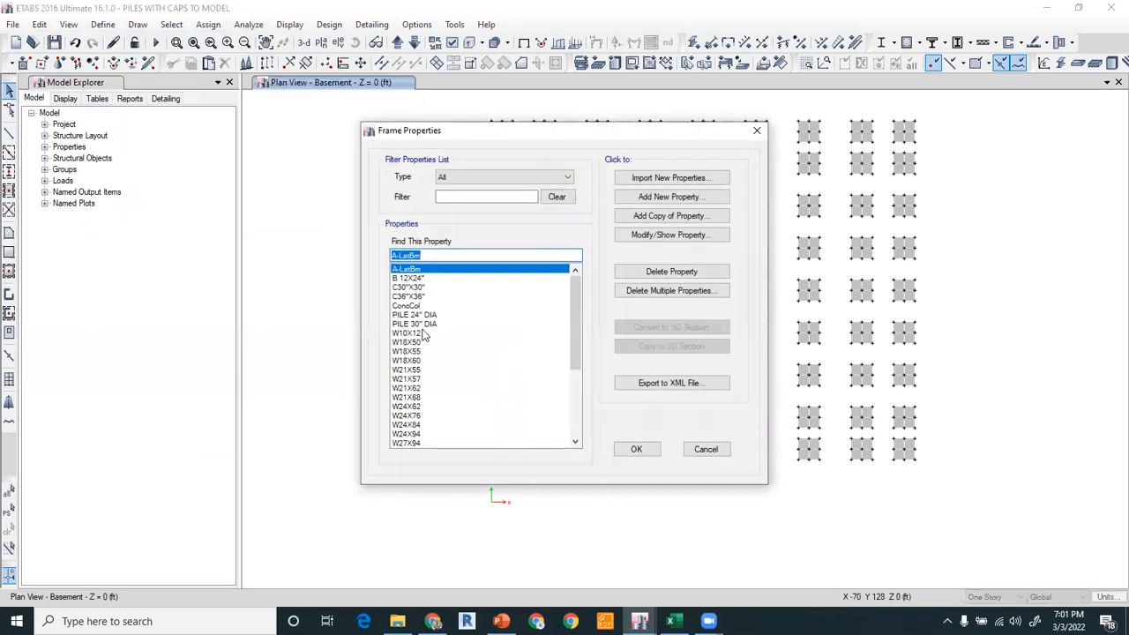
{"action": "left_click", "coordinate": [670, 196]}
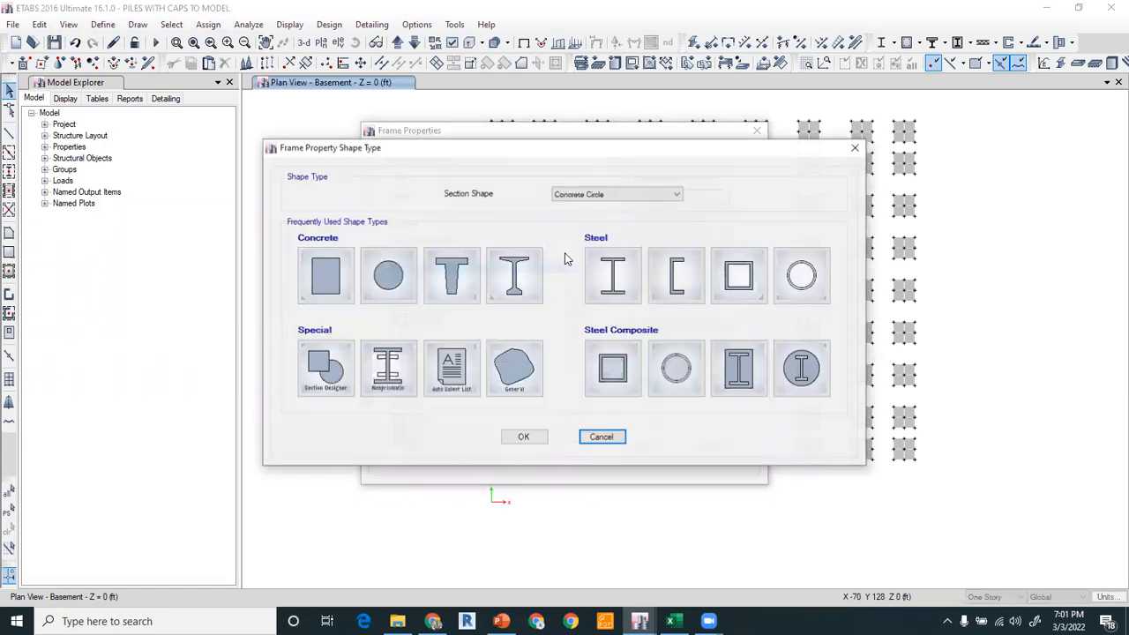
{"action": "left_click", "coordinate": [317, 281]}
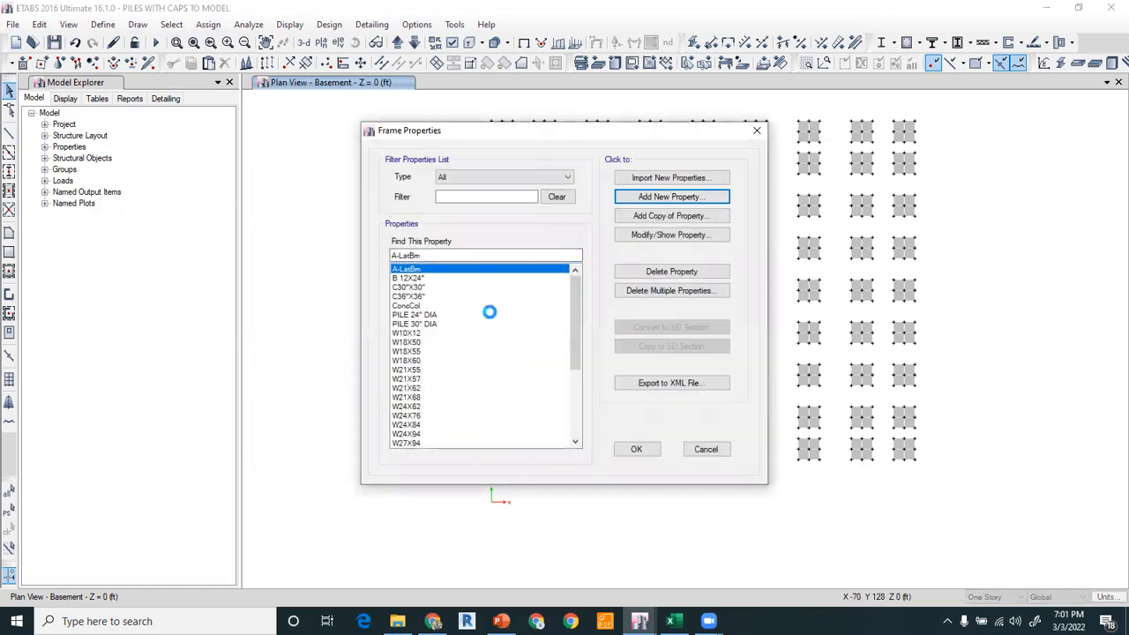
{"action": "left_click_drag", "start_coordinate": [572, 349], "coordinate": [514, 350]}
{"action": "left_click", "coordinate": [556, 365]}
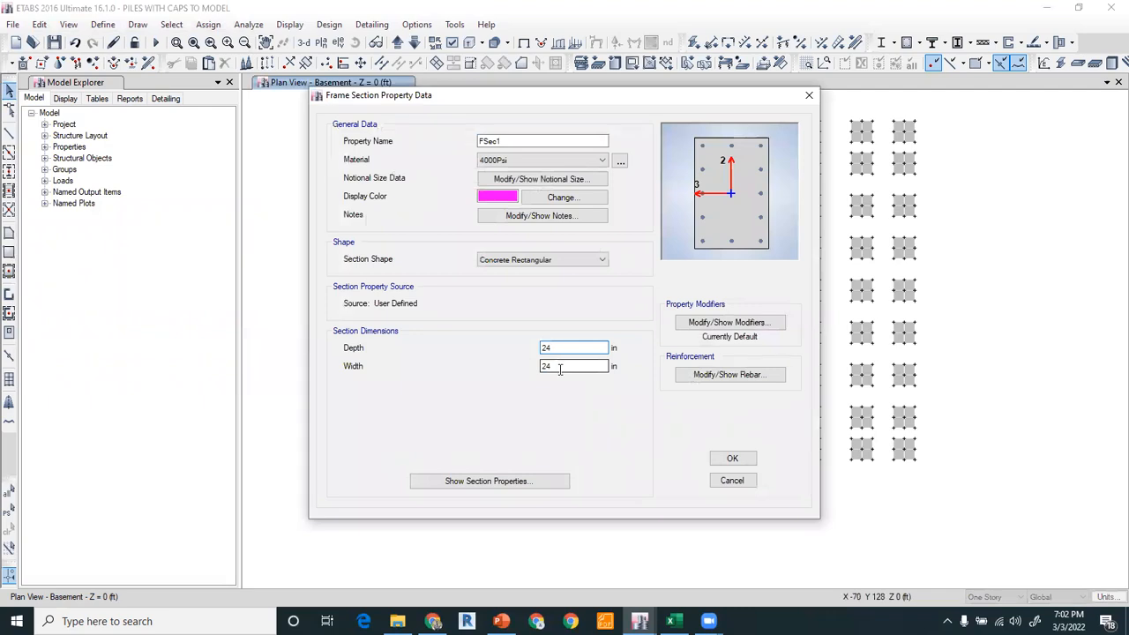
{"action": "left_click", "coordinate": [560, 368]}
{"action": "left_click_drag", "start_coordinate": [513, 142], "coordinate": [428, 144]}
{"action": "type", "text": "B24X24"}
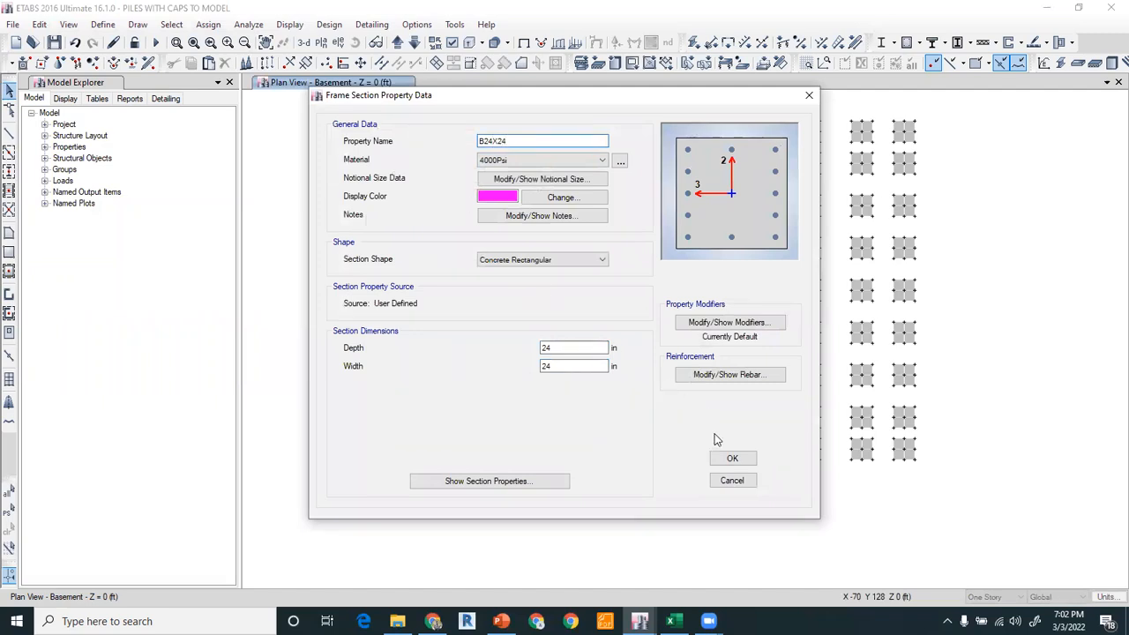
{"action": "left_click", "coordinate": [729, 460]}
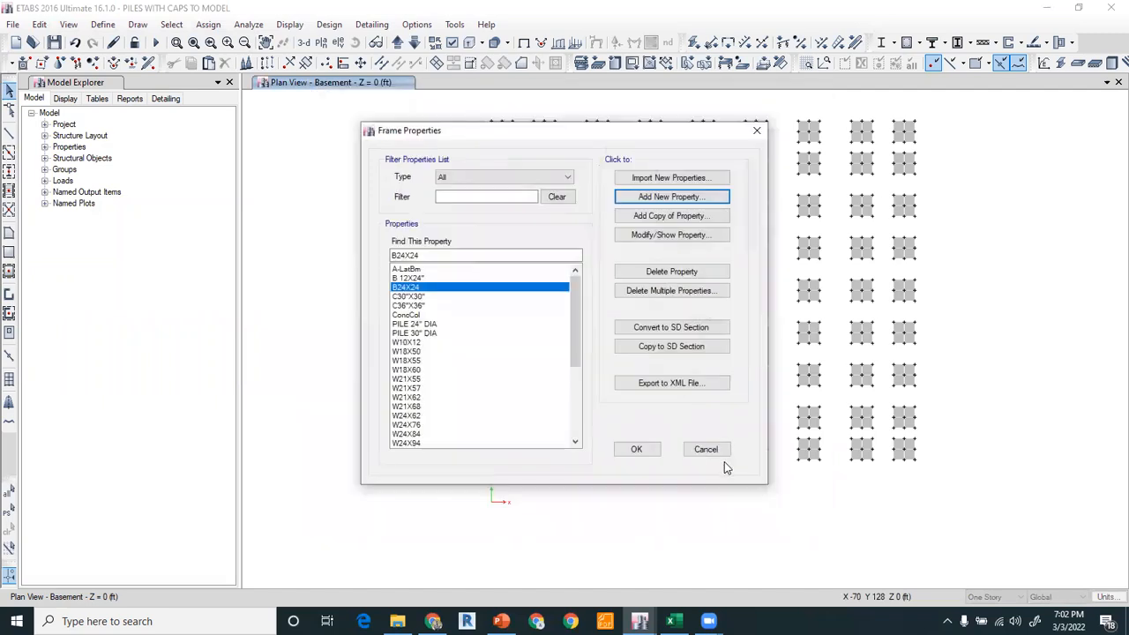
{"action": "left_click", "coordinate": [636, 450]}
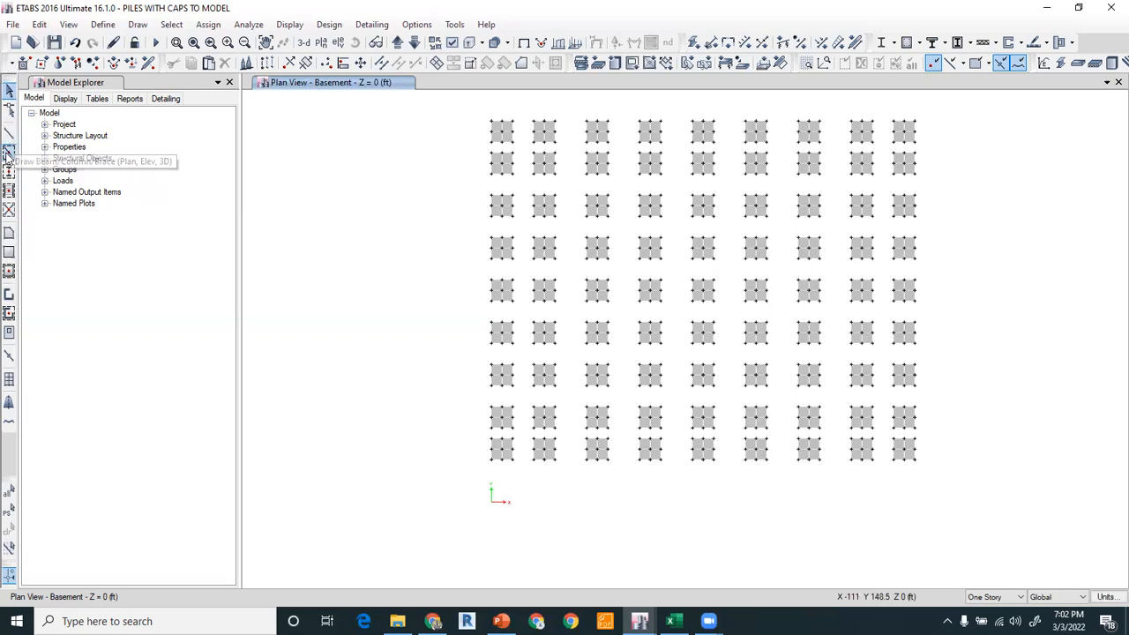
Draw B24X24 tie beams along all the grid lines connecting the pile caps.
{"action": "right_click", "coordinate": [329, 160]}
{"action": "left_click", "coordinate": [351, 218]}
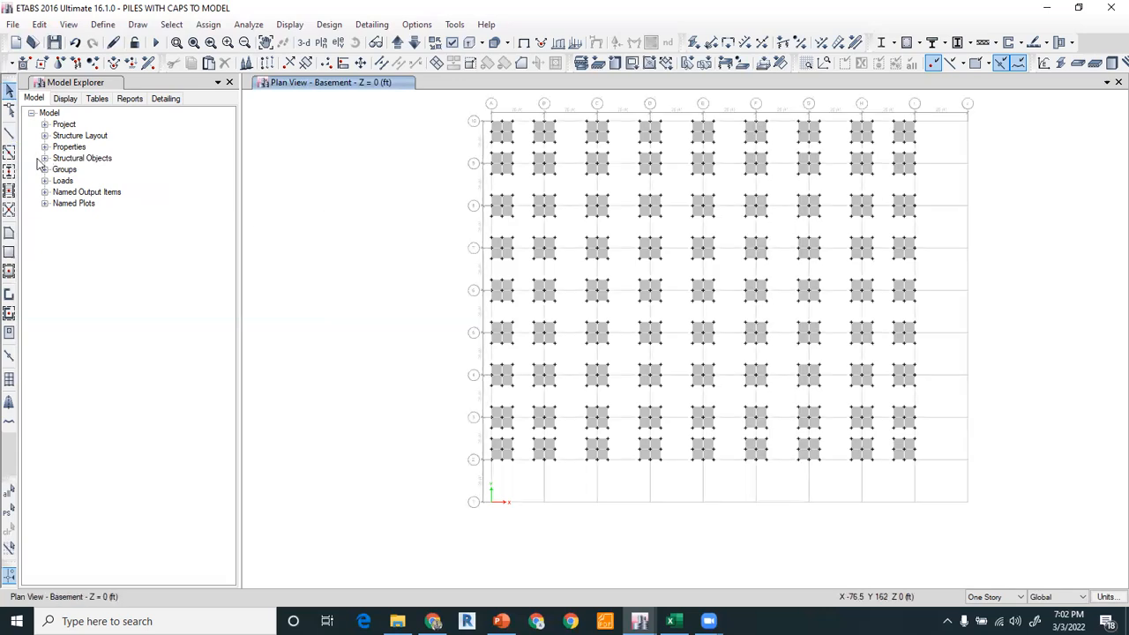
{"action": "left_click", "coordinate": [9, 151]}
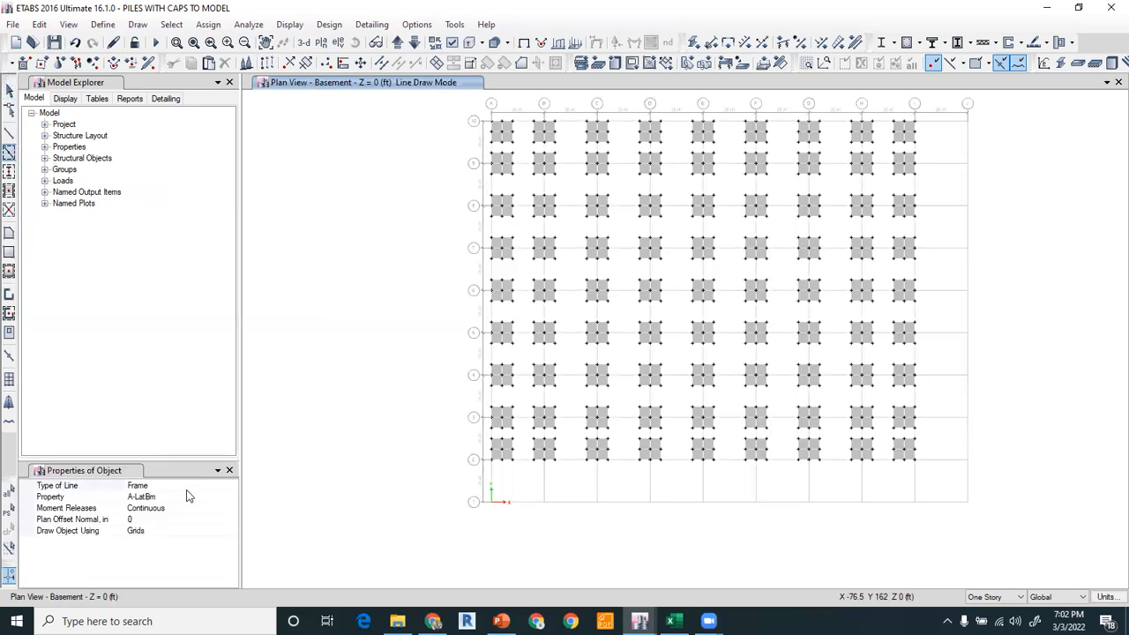
{"action": "left_click", "coordinate": [187, 496]}
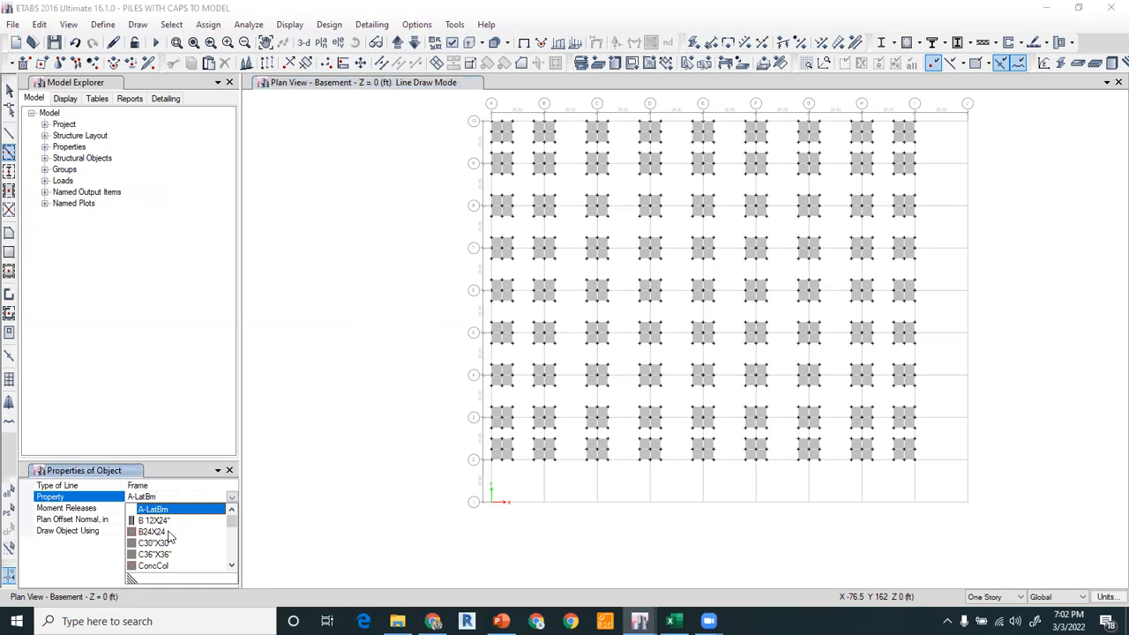
{"action": "left_click", "coordinate": [168, 533]}
{"action": "left_click_drag", "start_coordinate": [446, 101], "coordinate": [908, 534]}
{"action": "mouse_move", "coordinate": [781, 513]}
{"action": "left_mouse_down"}
{"action": "mouse_move", "coordinate": [956, 513]}
{"action": "mouse_move", "coordinate": [936, 484]}
{"action": "left_mouse_up"}
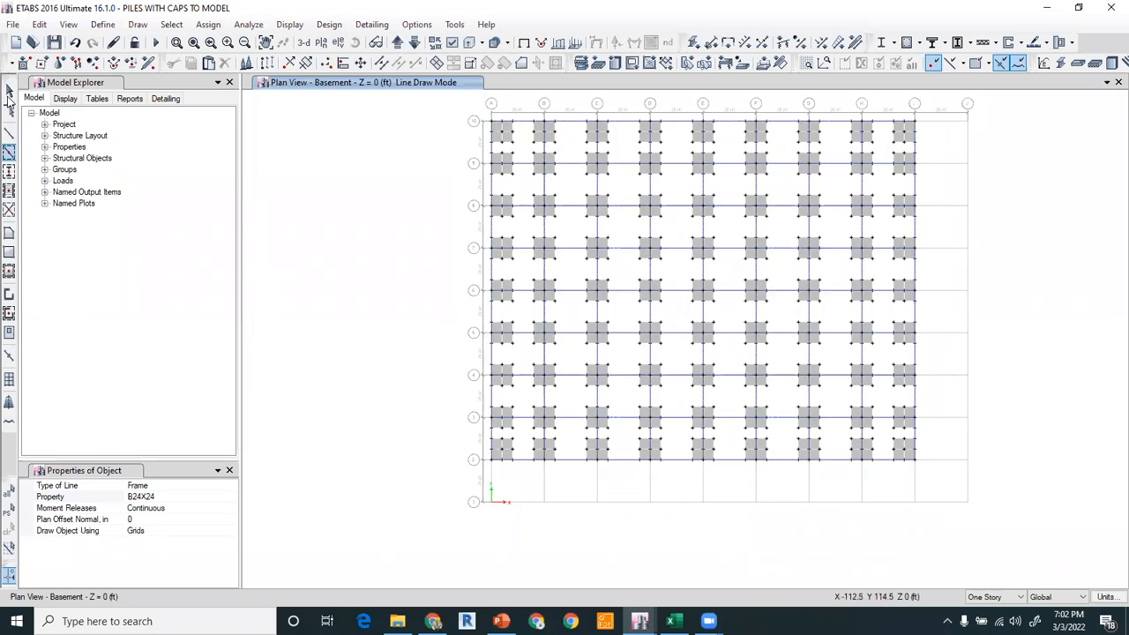
{"action": "left_click", "coordinate": [9, 89]}
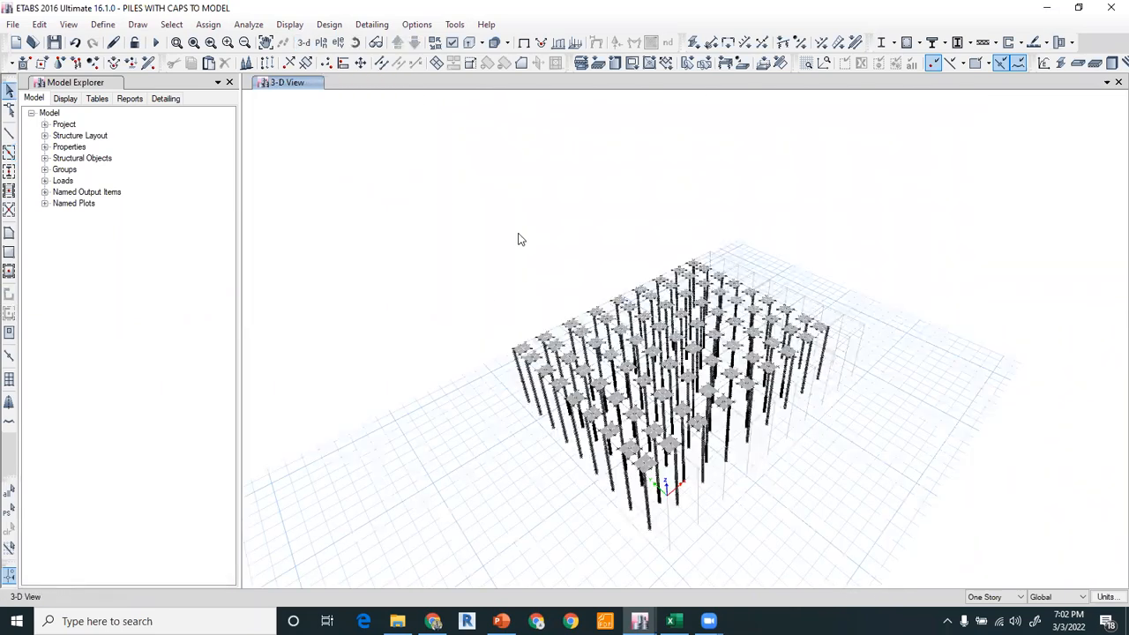
Inspect the piles, caps and tie beams in a rotated 3D view.
{"action": "left_click", "coordinate": [356, 42]}
{"action": "left_click_drag", "start_coordinate": [451, 362], "coordinate": [451, 360]}
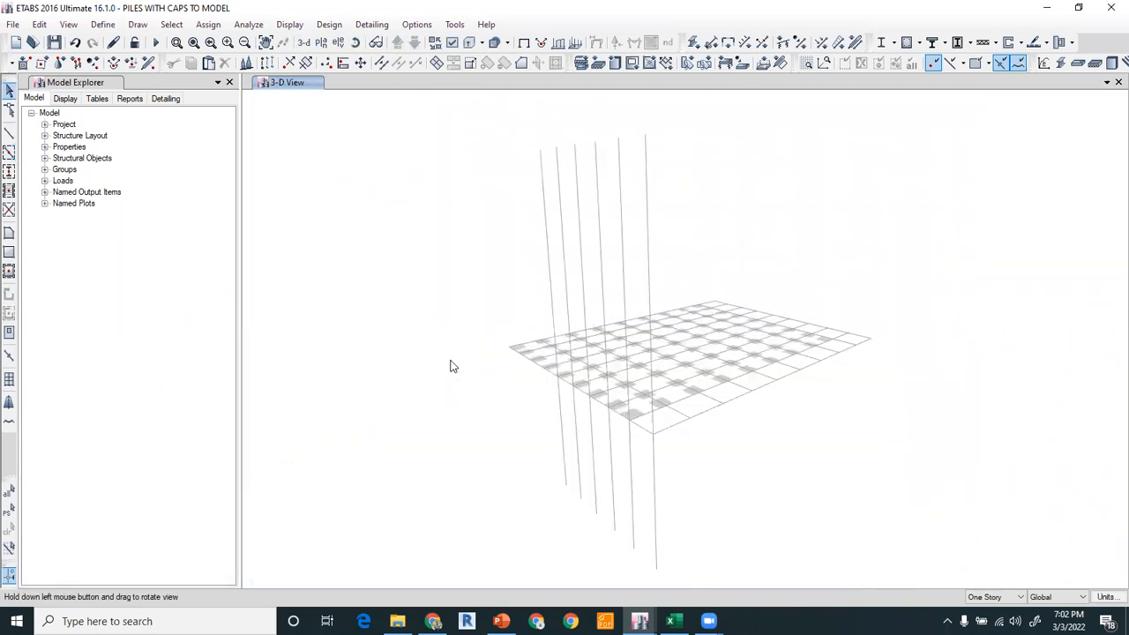
{"action": "left_click_drag", "start_coordinate": [623, 343], "coordinate": [623, 344]}
{"action": "scroll", "coordinate": [533, 360], "scroll_direction": "up", "scroll_amount": 4}
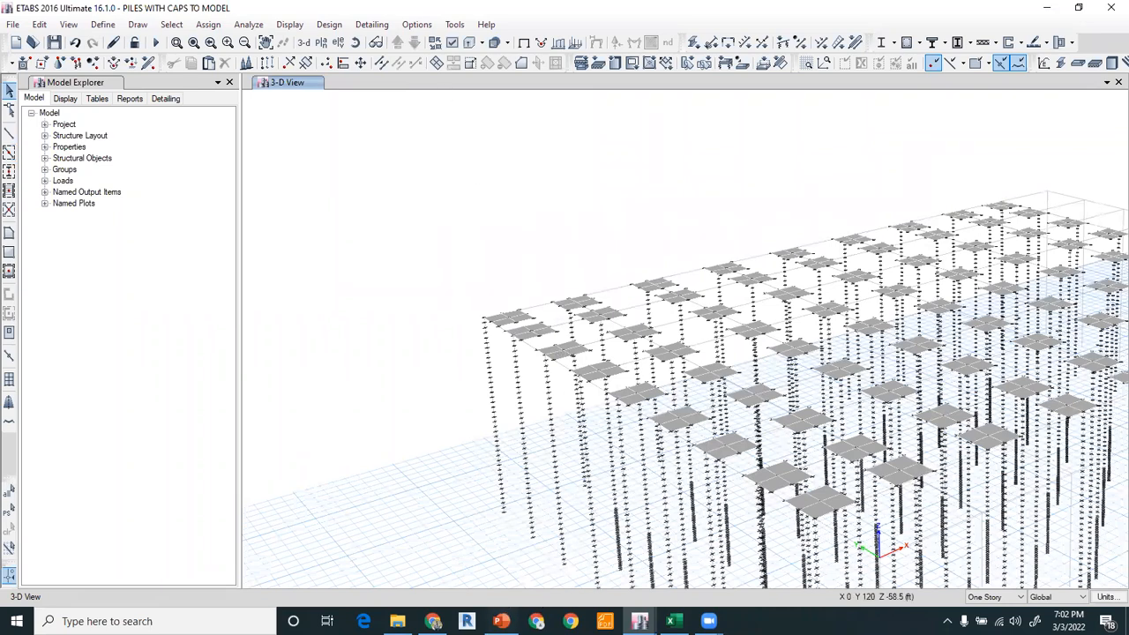
Switch to the PowerPoint presentation to review the pile cap design slide, then return to ETABS.
{"action": "left_click", "coordinate": [502, 620]}
{"action": "scroll", "coordinate": [160, 388], "scroll_direction": "down", "scroll_amount": 3}
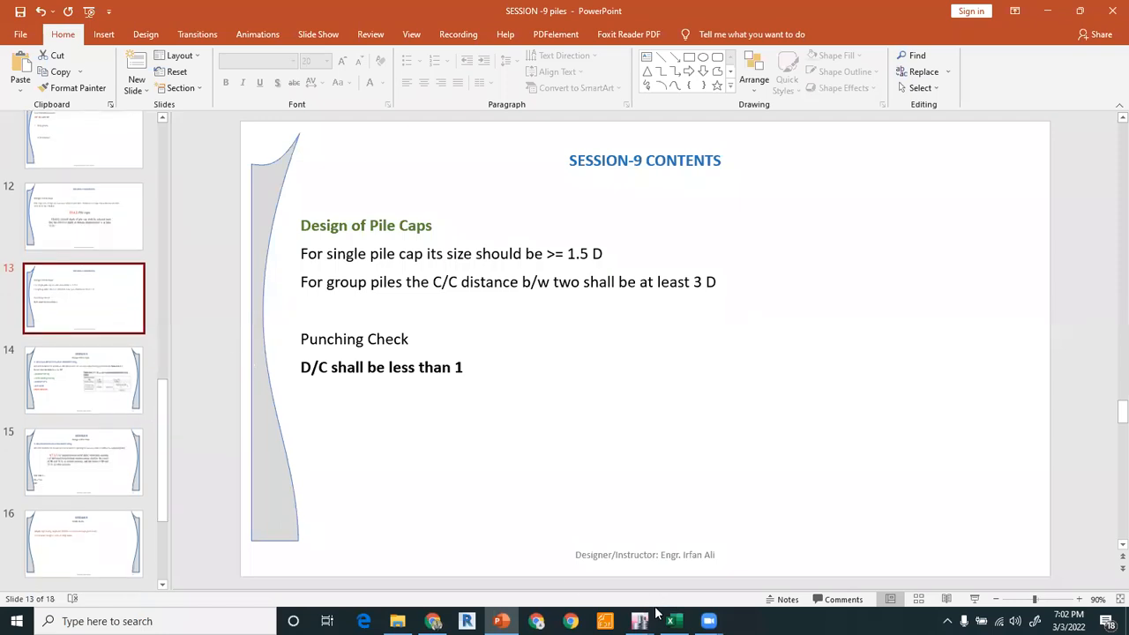
{"action": "mouse_move", "coordinate": [644, 617]}
{"action": "left_click", "coordinate": [679, 564]}
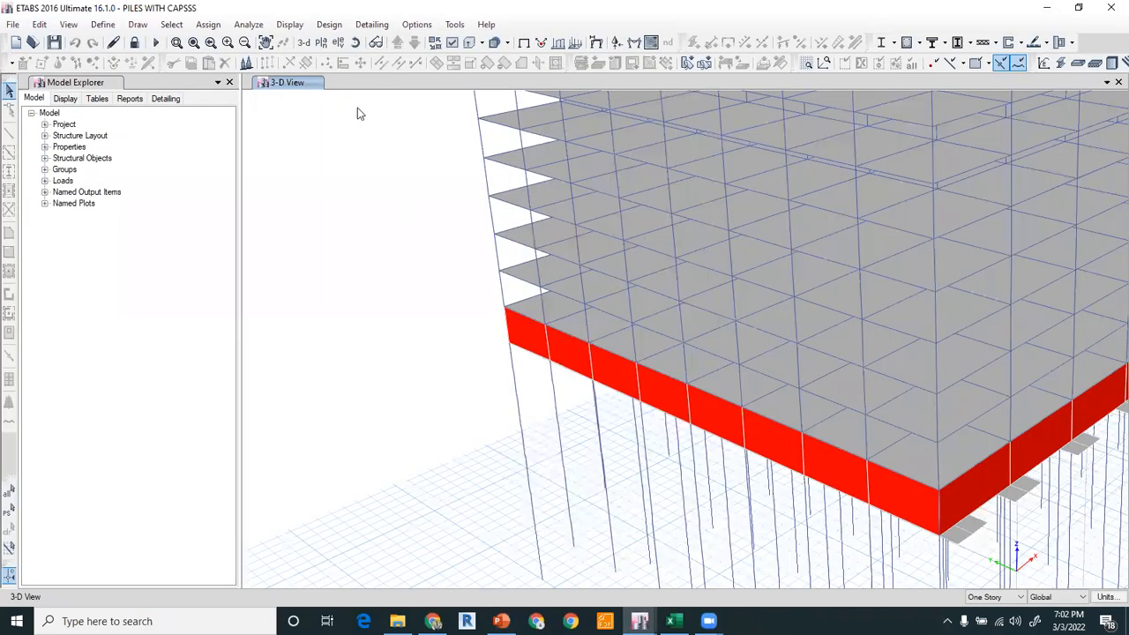
Open a rendered 3D view of the completed building and examine the pile caps and tie beams beneath it.
{"action": "left_click", "coordinate": [68, 27]}
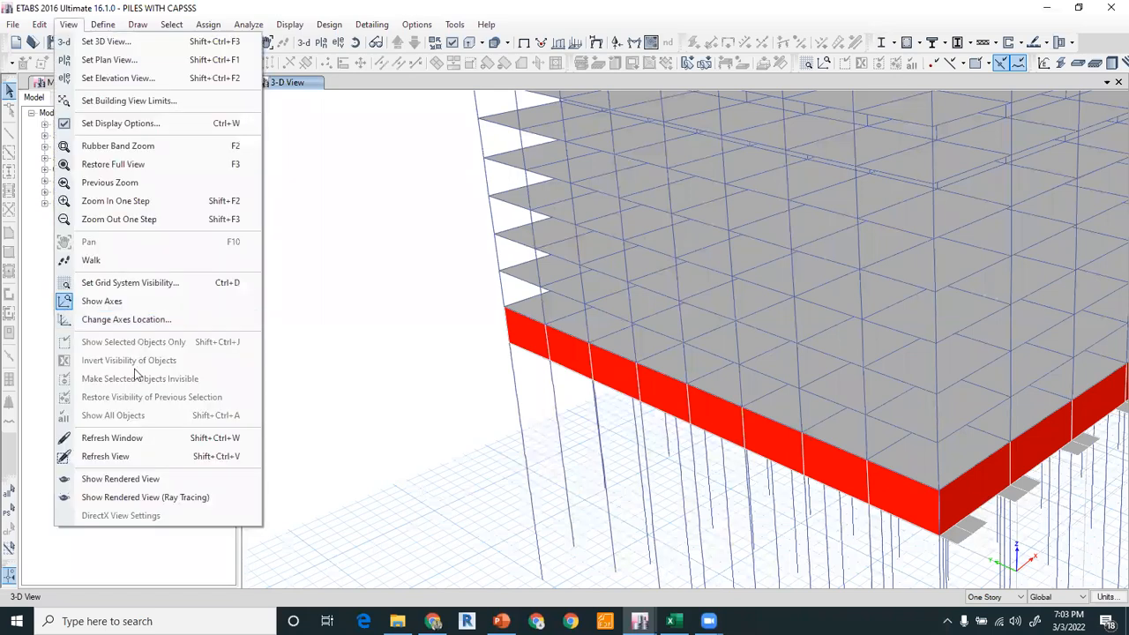
{"action": "left_click", "coordinate": [122, 478]}
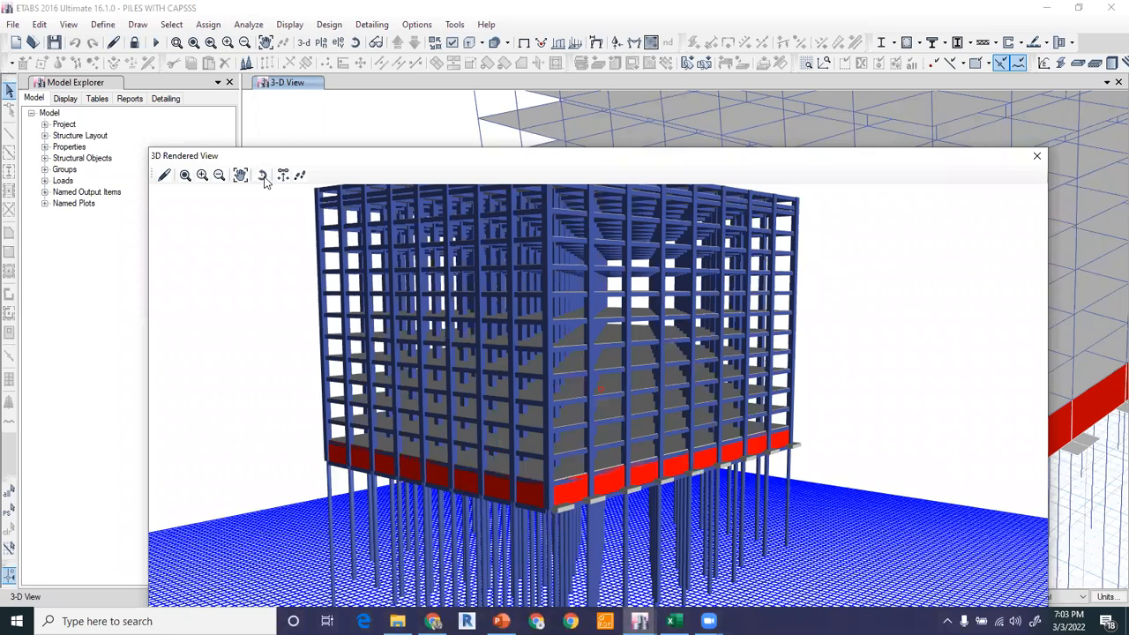
{"action": "left_click", "coordinate": [262, 176]}
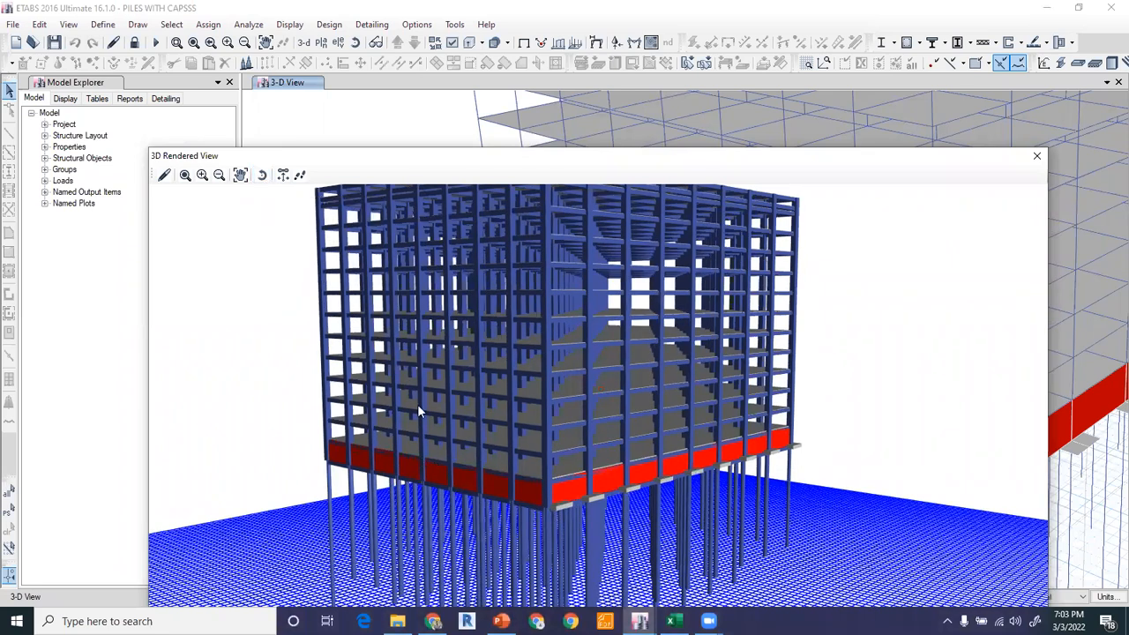
{"action": "left_click_drag", "start_coordinate": [391, 395], "coordinate": [305, 349]}
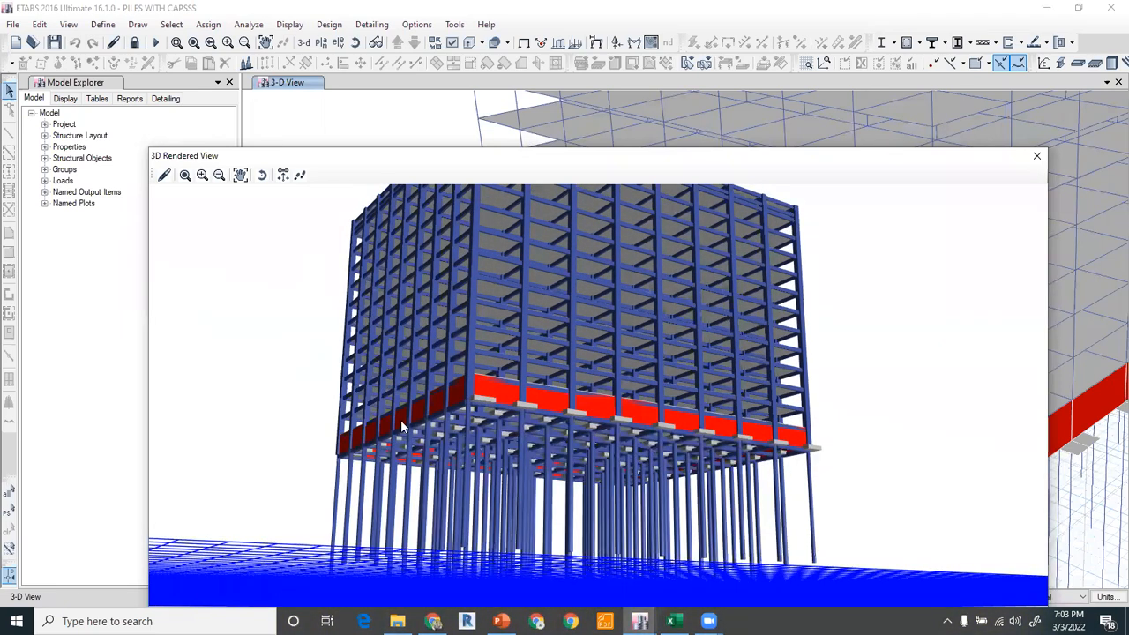
{"action": "scroll", "coordinate": [493, 451], "scroll_direction": "up", "scroll_amount": 5}
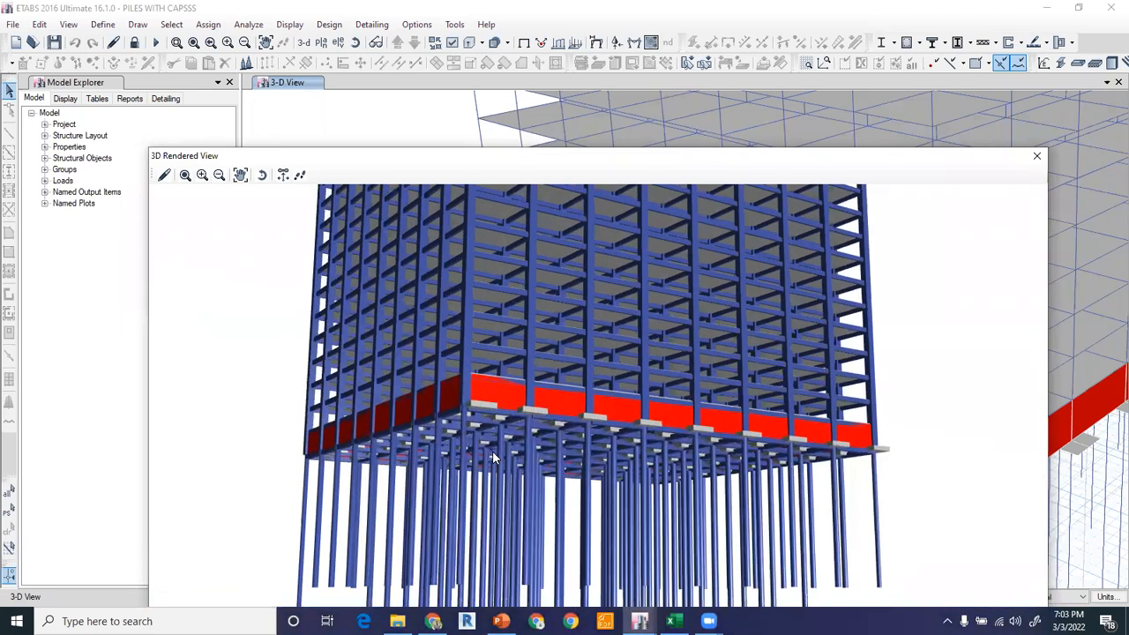
{"action": "scroll", "coordinate": [558, 463], "scroll_direction": "up", "scroll_amount": 2}
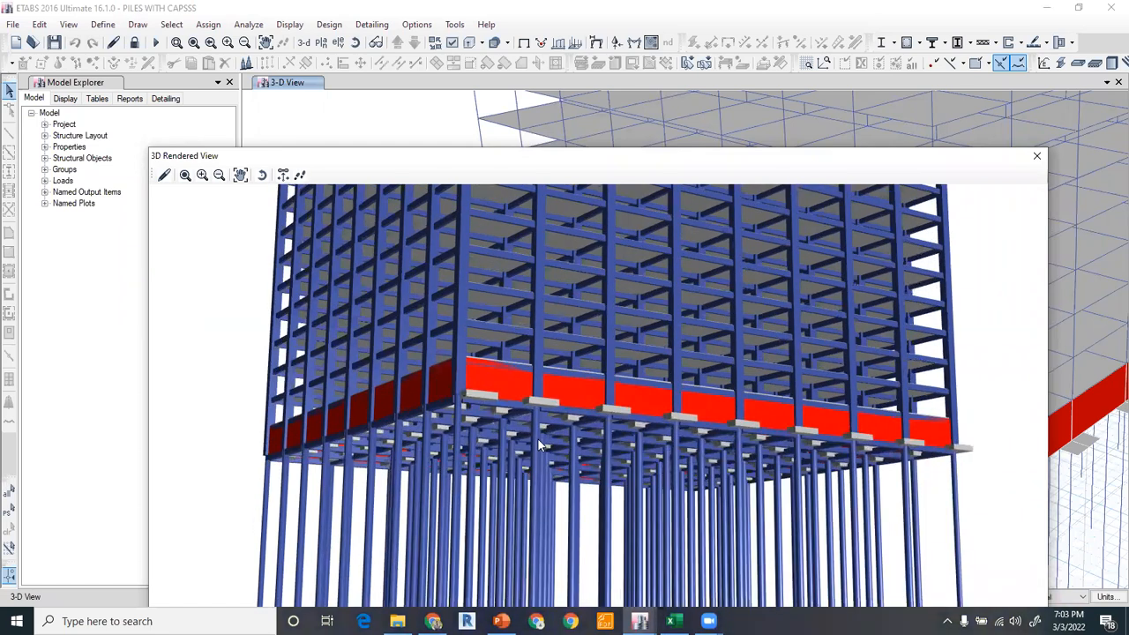
{"action": "scroll", "coordinate": [538, 440], "scroll_direction": "up", "scroll_amount": 3}
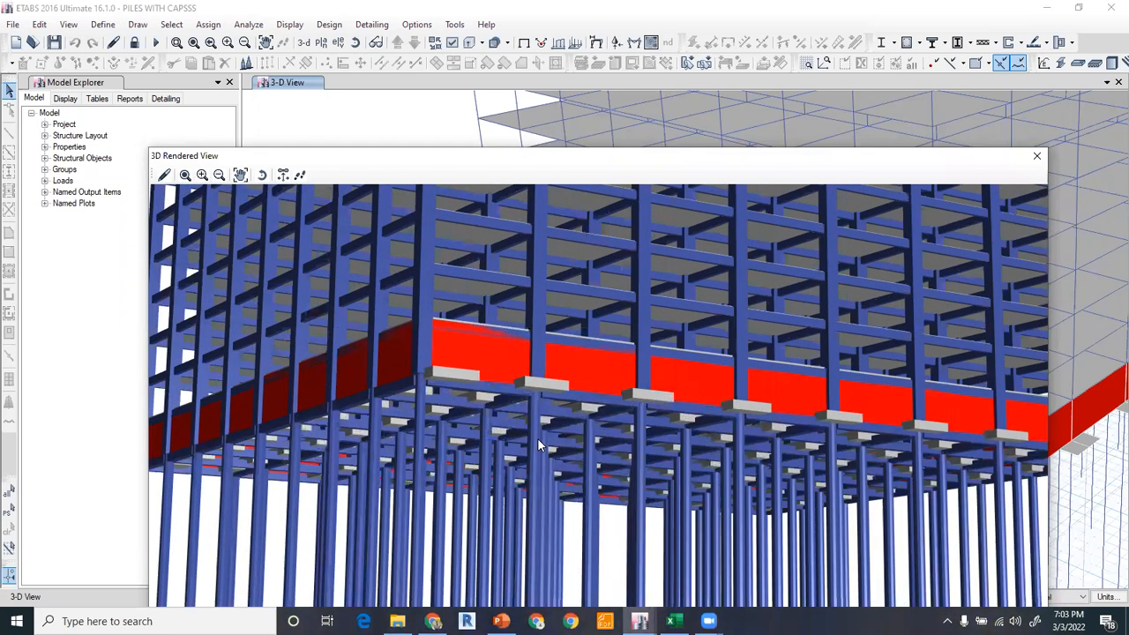
{"action": "left_click", "coordinate": [1036, 159]}
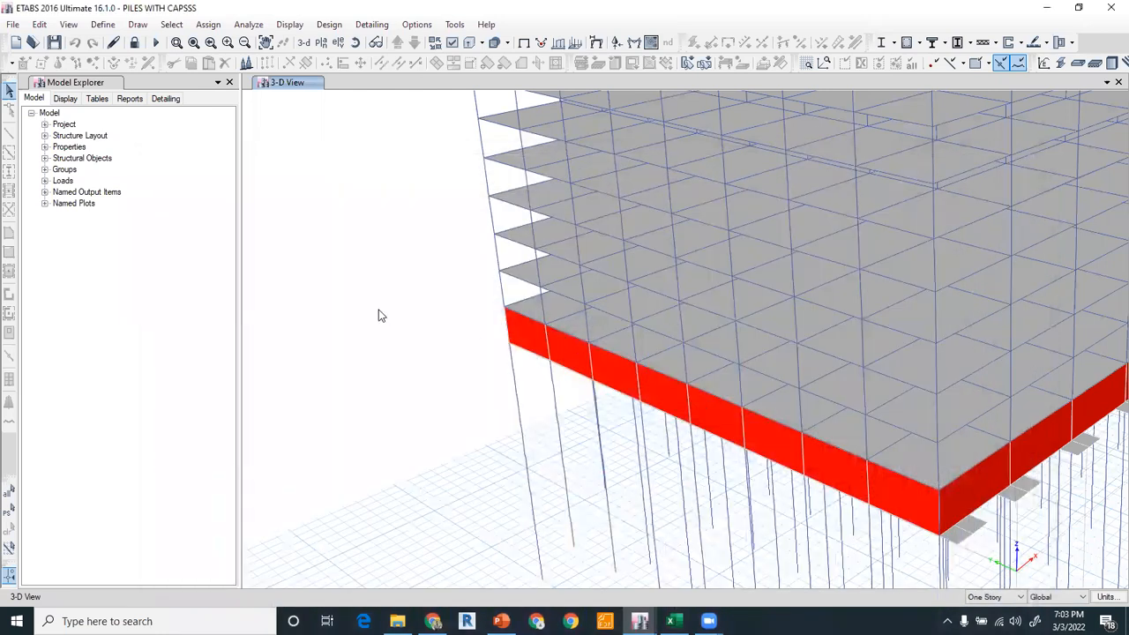
{"action": "scroll", "coordinate": [378, 312], "scroll_direction": "down", "scroll_amount": 8}
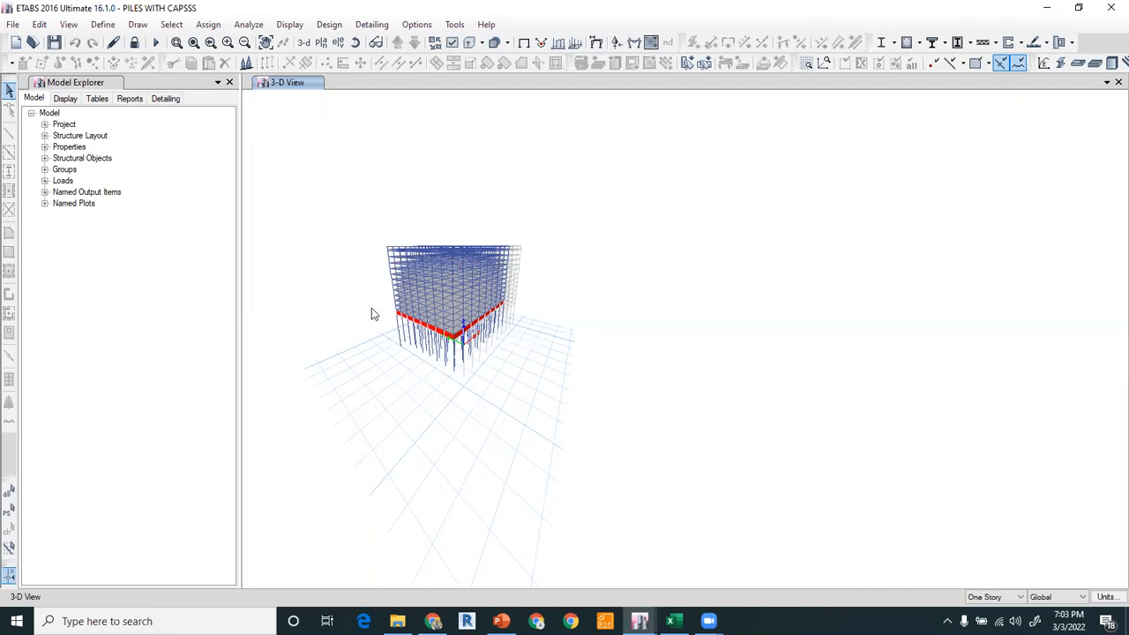
Display the longitudinal reinforcing design results for the concrete frames.
{"action": "scroll", "coordinate": [371, 314], "scroll_direction": "up", "scroll_amount": 4}
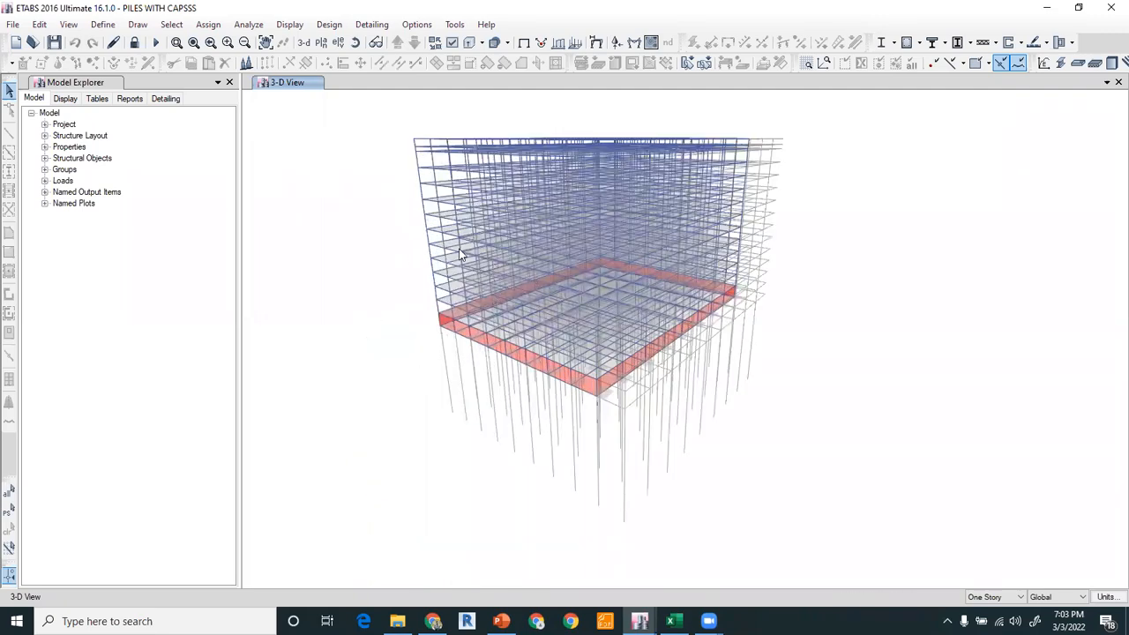
{"action": "middle_click_drag", "start_coordinate": [520, 235], "coordinate": [510, 272], "text": "shift"}
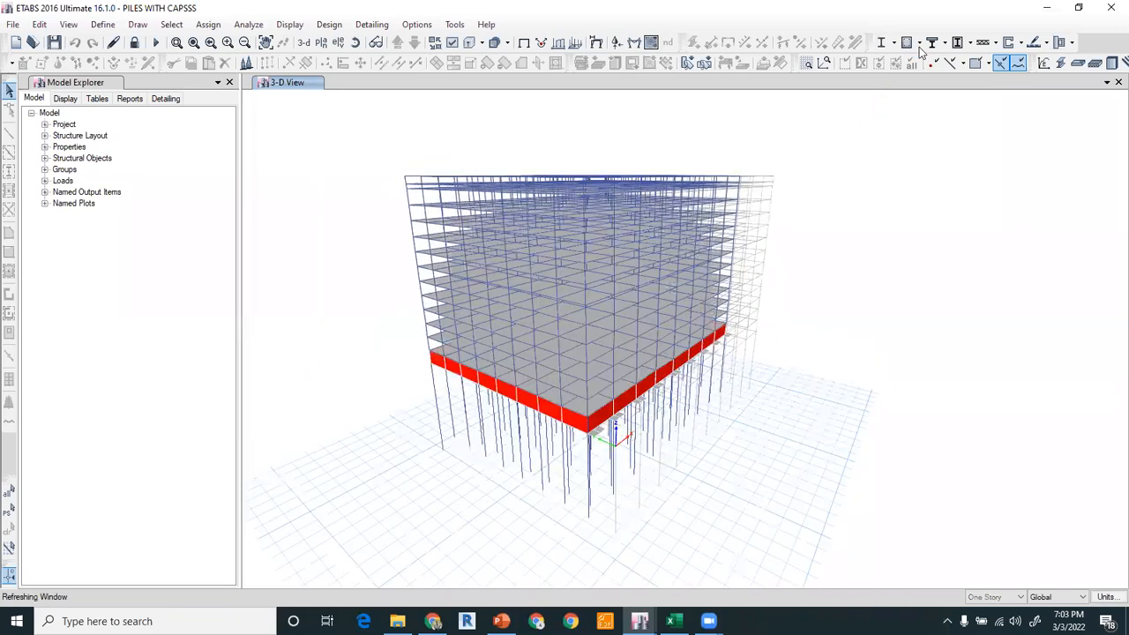
{"action": "left_click", "coordinate": [919, 44]}
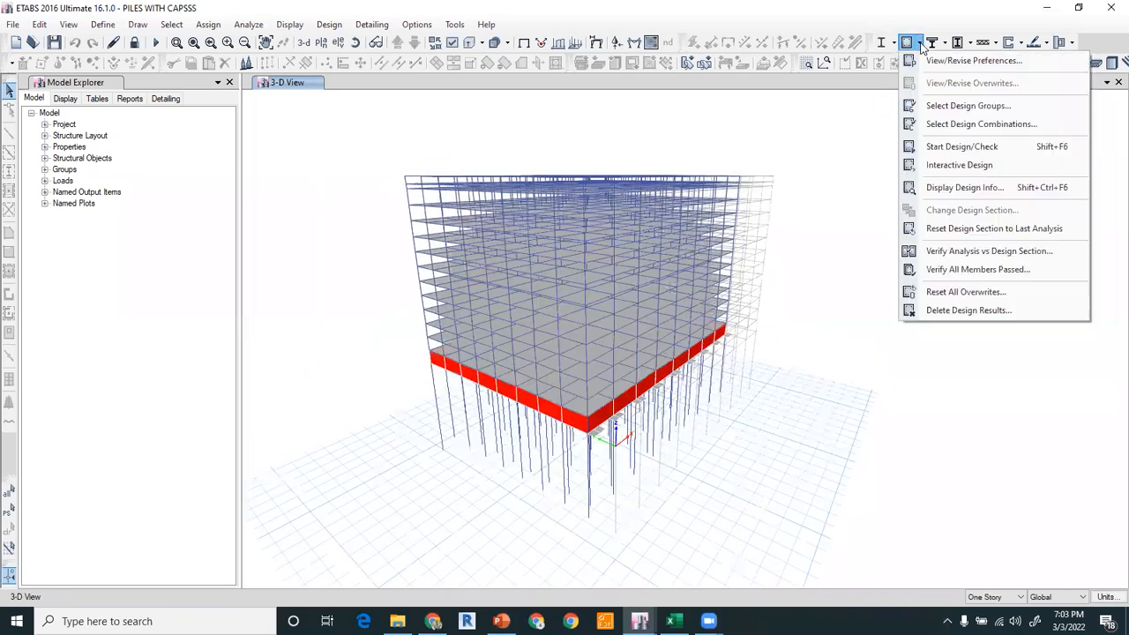
{"action": "left_click", "coordinate": [945, 188]}
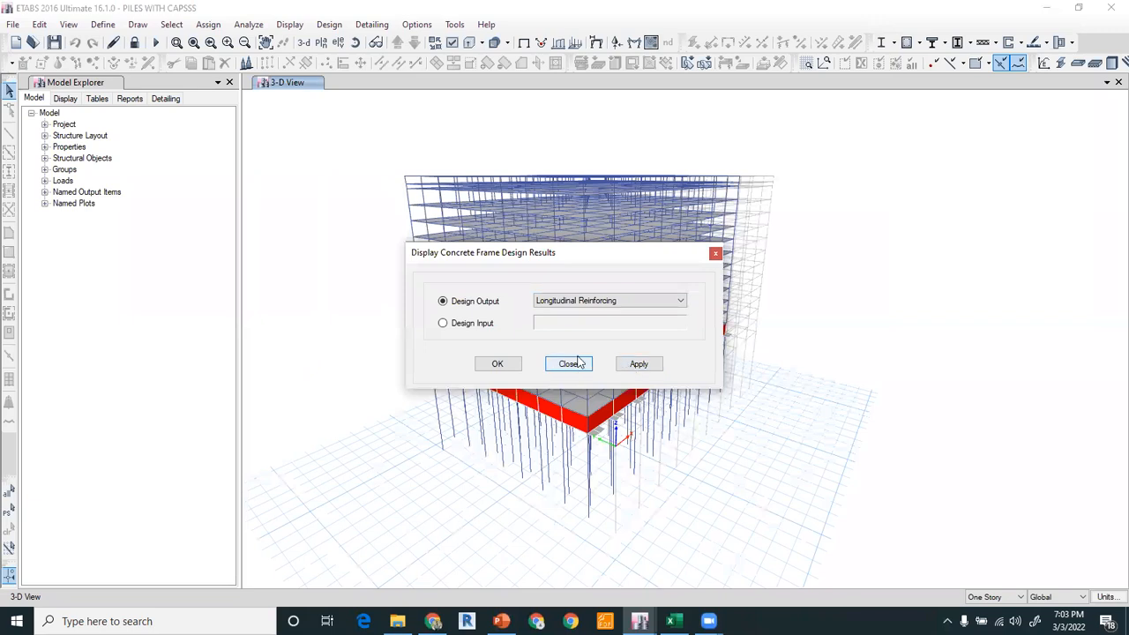
{"action": "left_click", "coordinate": [499, 365]}
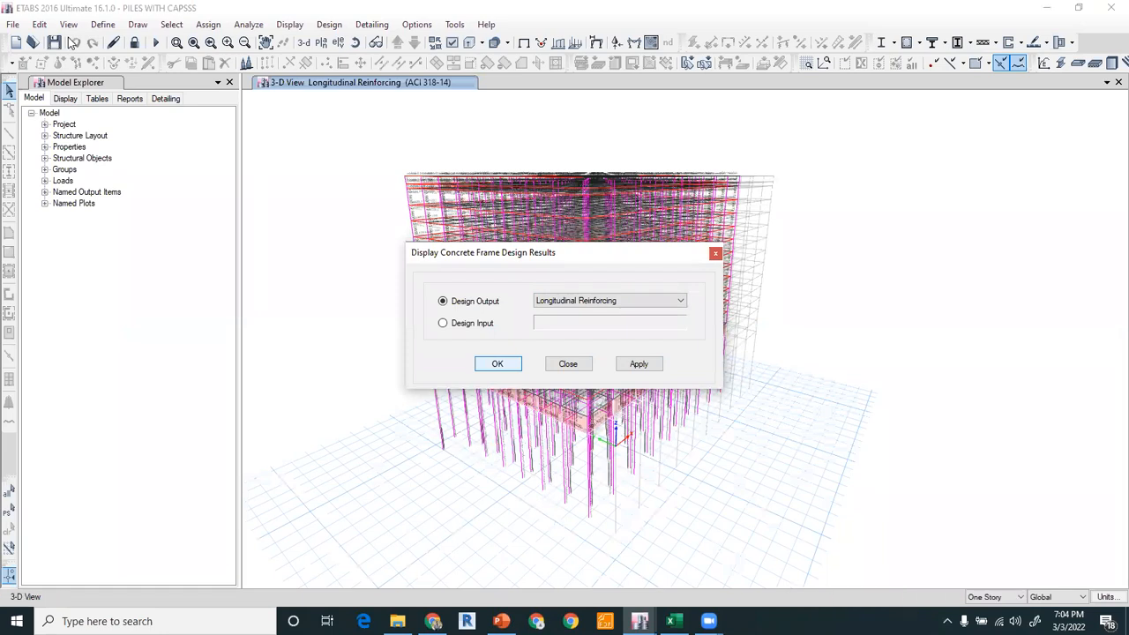
Limit the building view to the basement story and below, then zoom in on the piles and tie beams.
{"action": "left_click", "coordinate": [71, 29]}
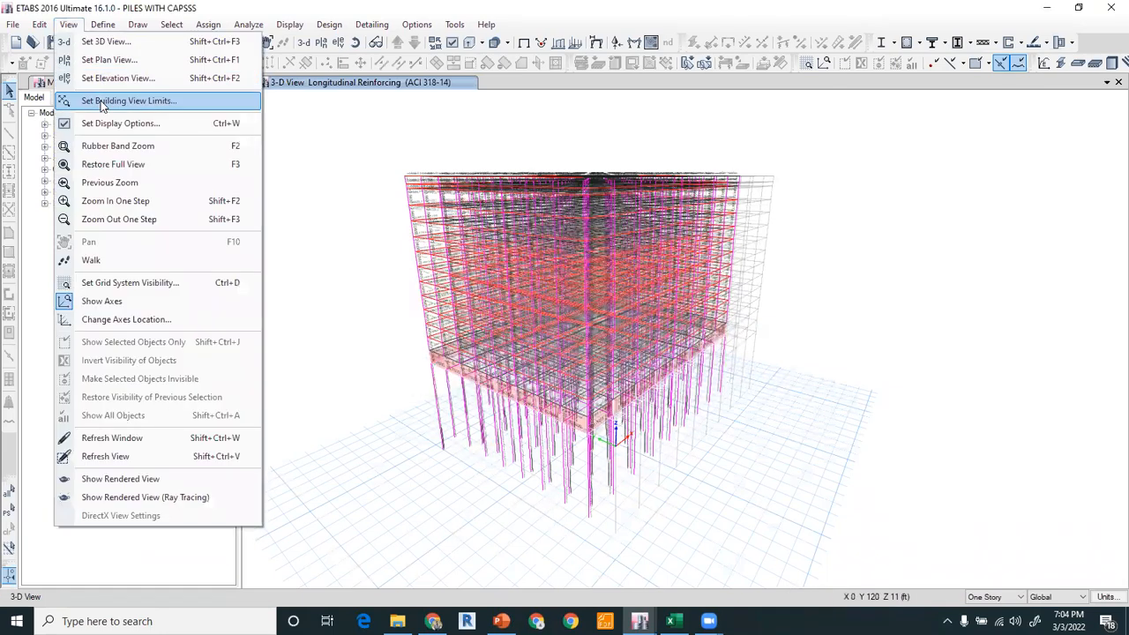
{"action": "left_click", "coordinate": [516, 457]}
{"action": "left_click", "coordinate": [556, 388]}
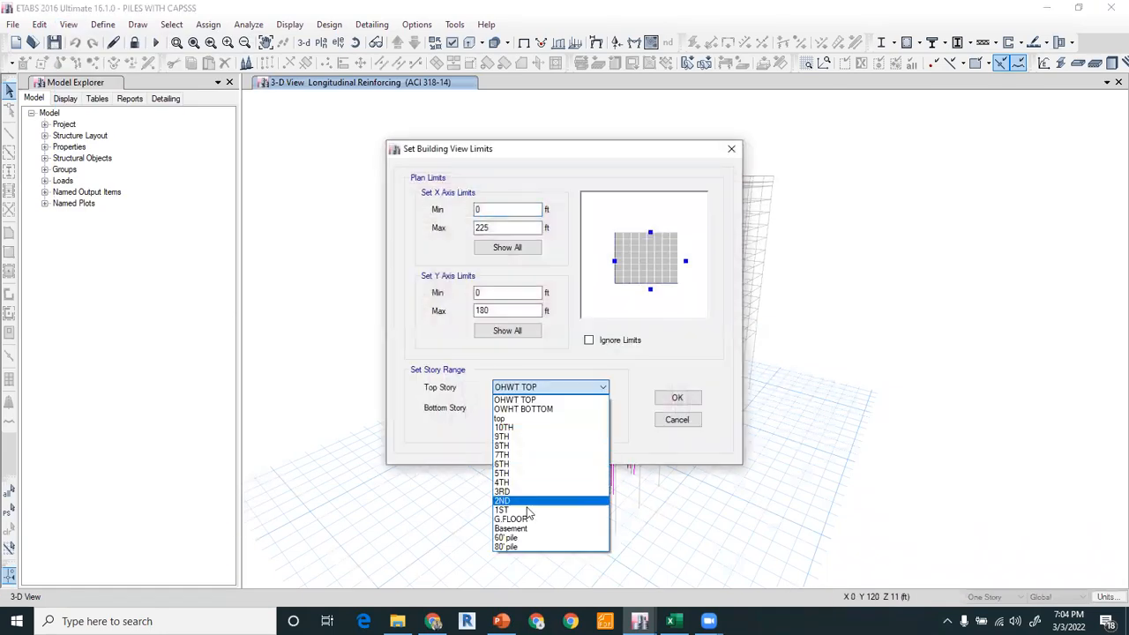
{"action": "left_click", "coordinate": [524, 529]}
{"action": "left_click", "coordinate": [672, 397]}
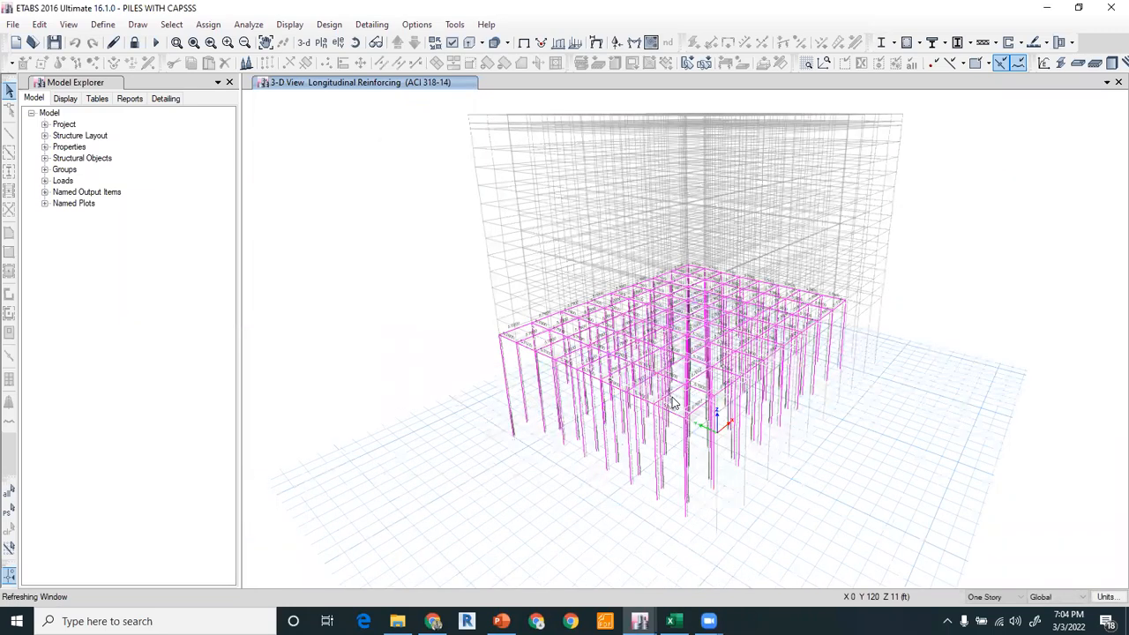
{"action": "right_click", "coordinate": [416, 203]}
{"action": "left_click", "coordinate": [455, 262]}
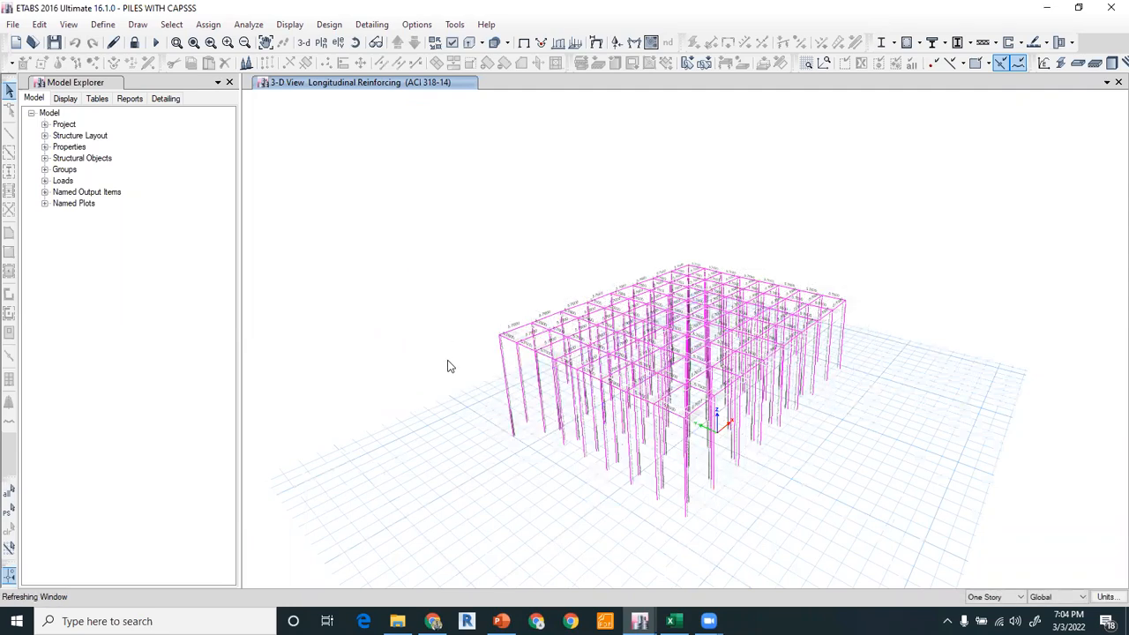
{"action": "left_click", "coordinate": [356, 42]}
{"action": "mouse_move", "coordinate": [477, 380]}
{"action": "left_mouse_down"}
{"action": "mouse_move", "coordinate": [460, 336]}
{"action": "mouse_move", "coordinate": [490, 376]}
{"action": "left_mouse_up"}
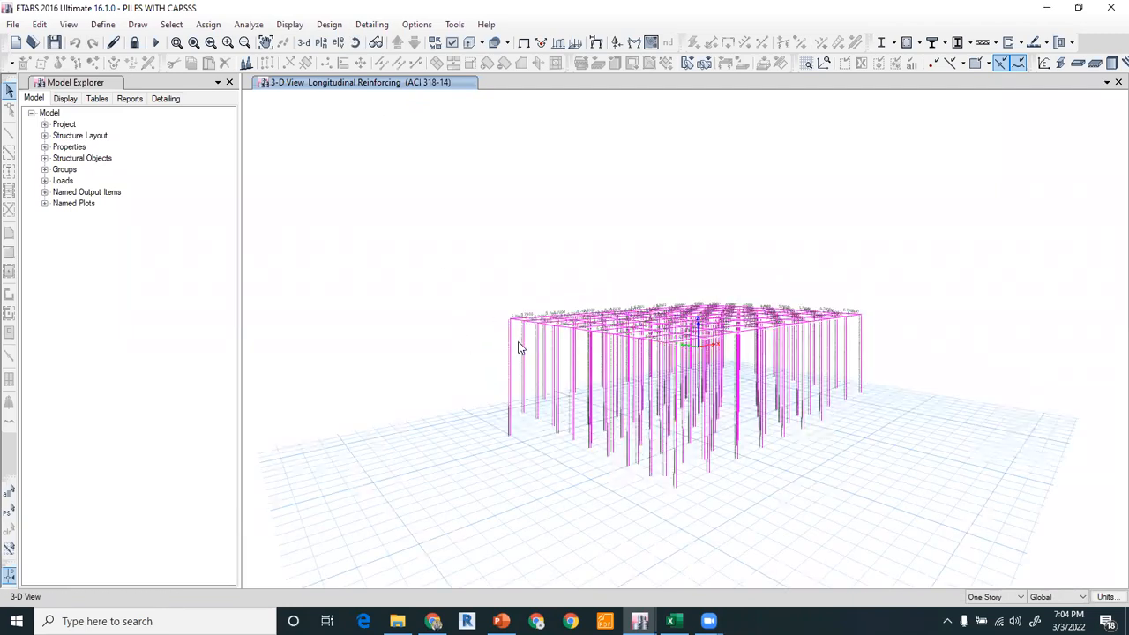
{"action": "scroll", "coordinate": [526, 338], "scroll_direction": "up", "scroll_amount": 5}
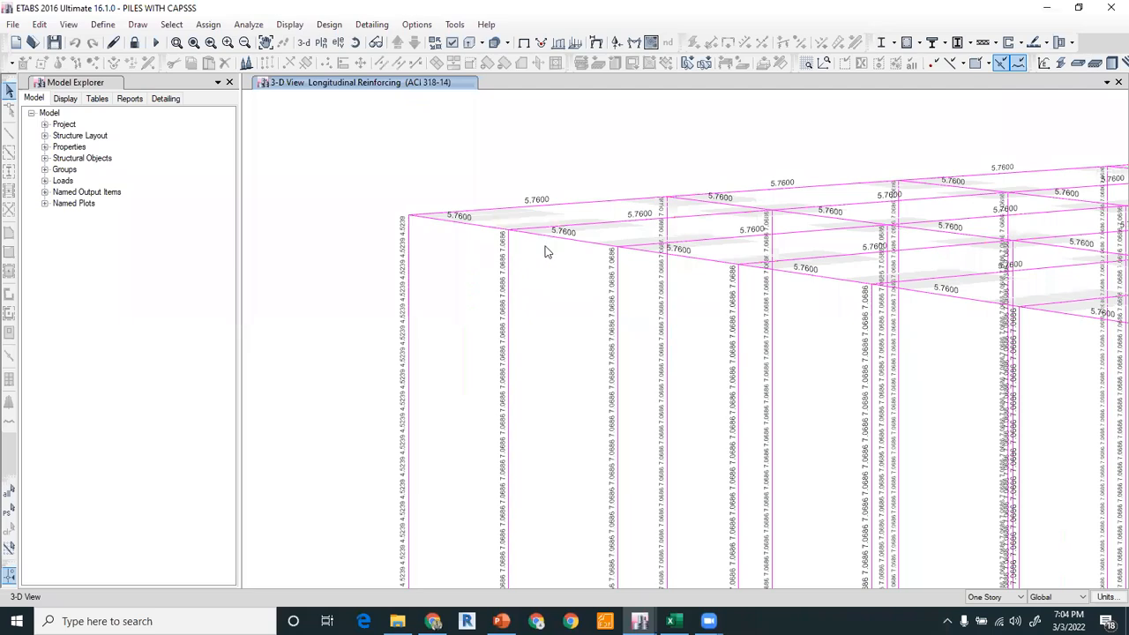
Switch the concrete frame design display to rebar percentage.
{"action": "left_click", "coordinate": [918, 42]}
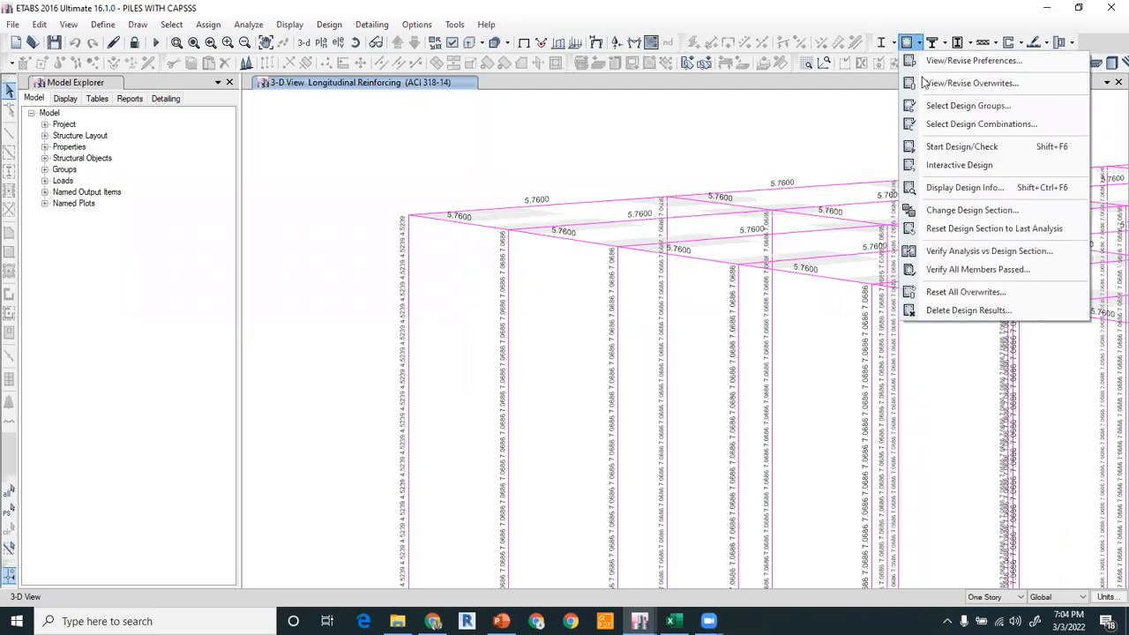
{"action": "left_click", "coordinate": [948, 187]}
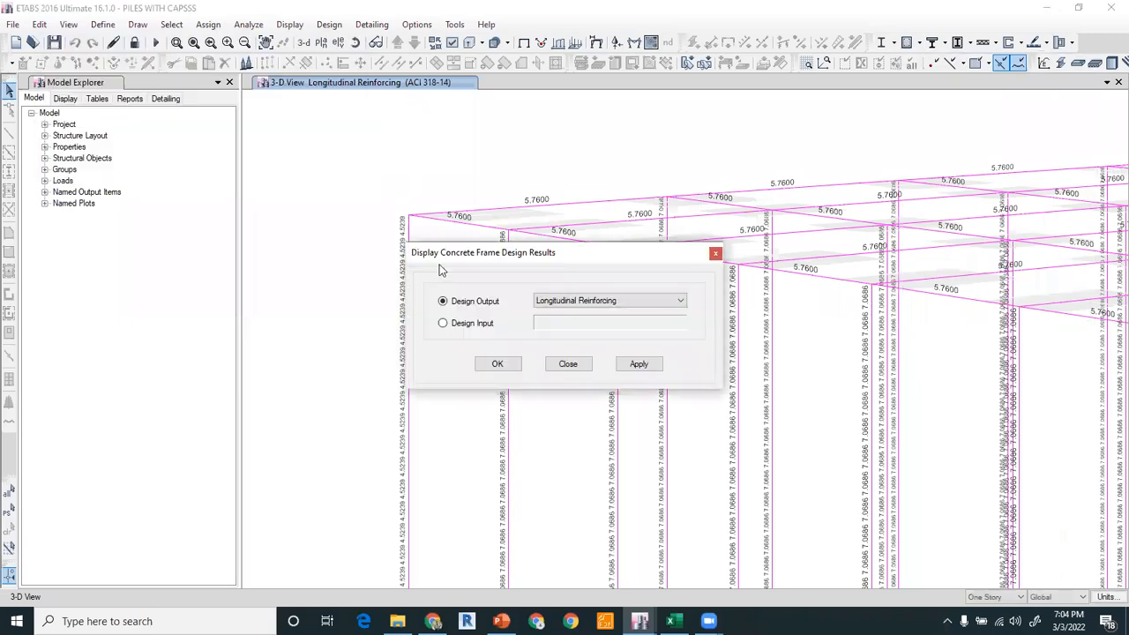
{"action": "left_click", "coordinate": [559, 304]}
{"action": "left_click", "coordinate": [573, 325]}
{"action": "left_click", "coordinate": [498, 366]}
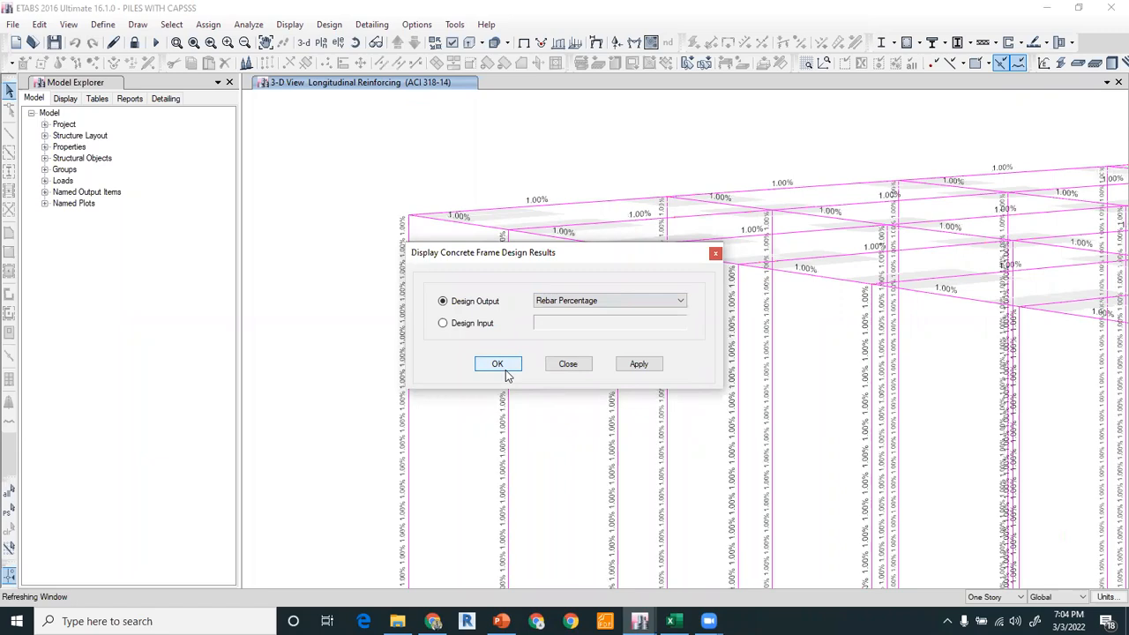
Open and review the concrete column design information for one basement pile.
{"action": "middle_click_drag", "start_coordinate": [921, 373], "coordinate": [708, 323], "text": "shift"}
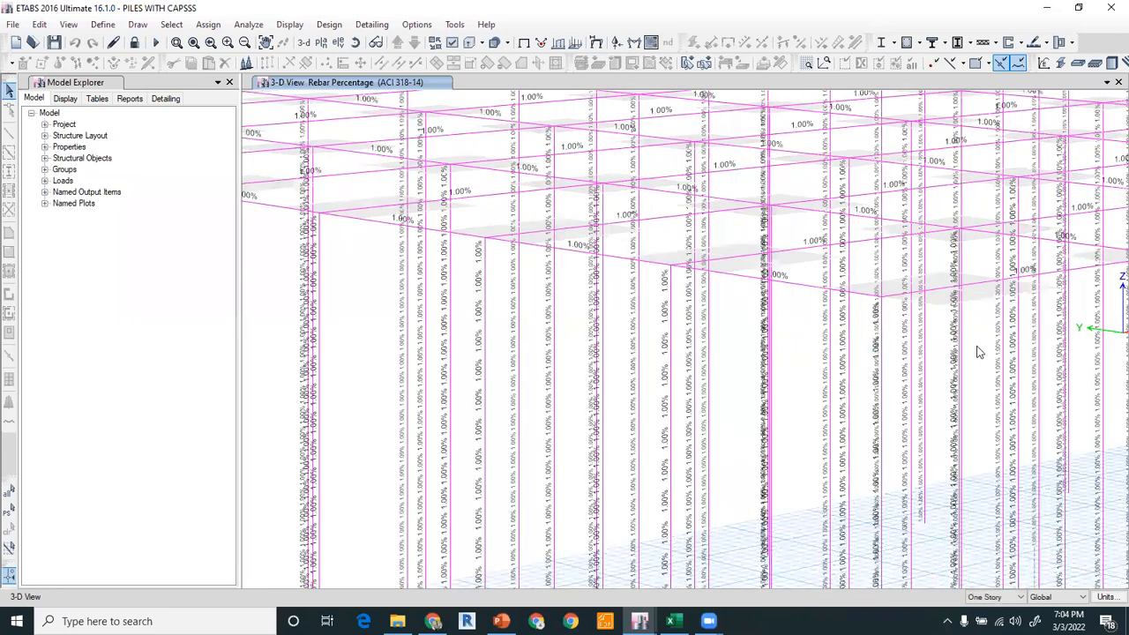
{"action": "middle_click_drag", "start_coordinate": [570, 285], "coordinate": [844, 310], "text": "shift"}
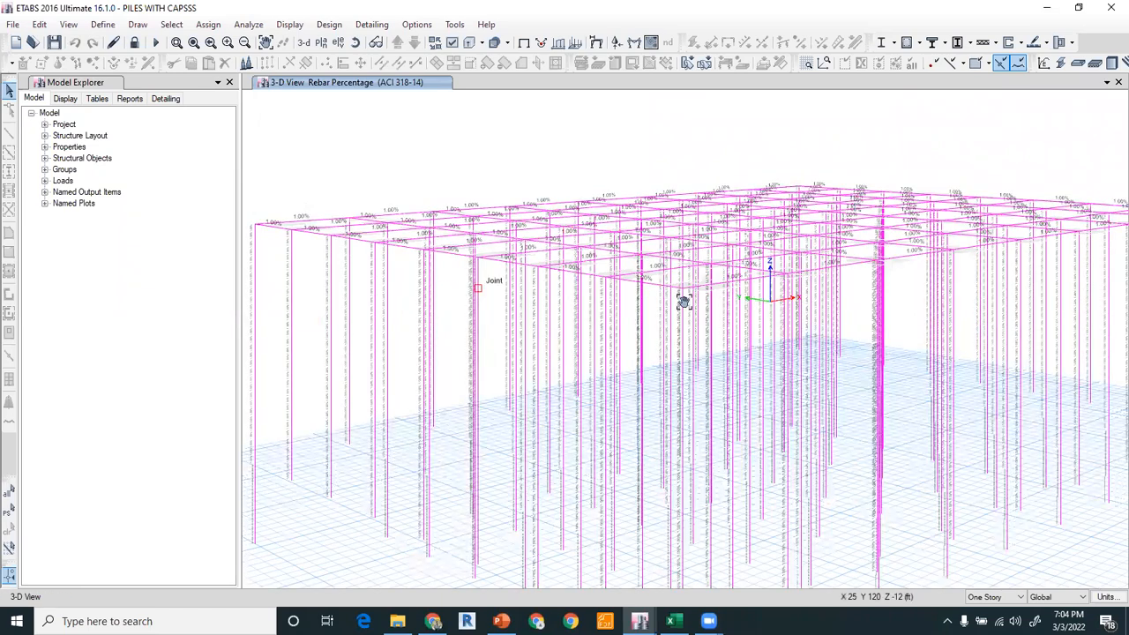
{"action": "middle_click_drag", "start_coordinate": [247, 278], "coordinate": [513, 290]}
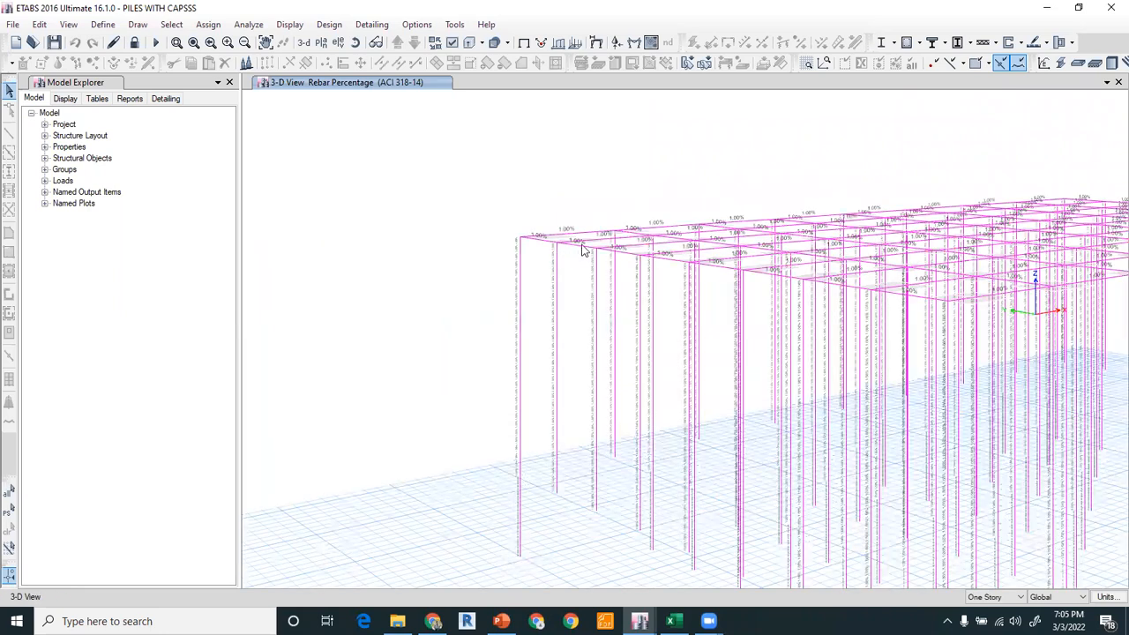
{"action": "scroll", "coordinate": [587, 244], "scroll_direction": "up", "scroll_amount": 5}
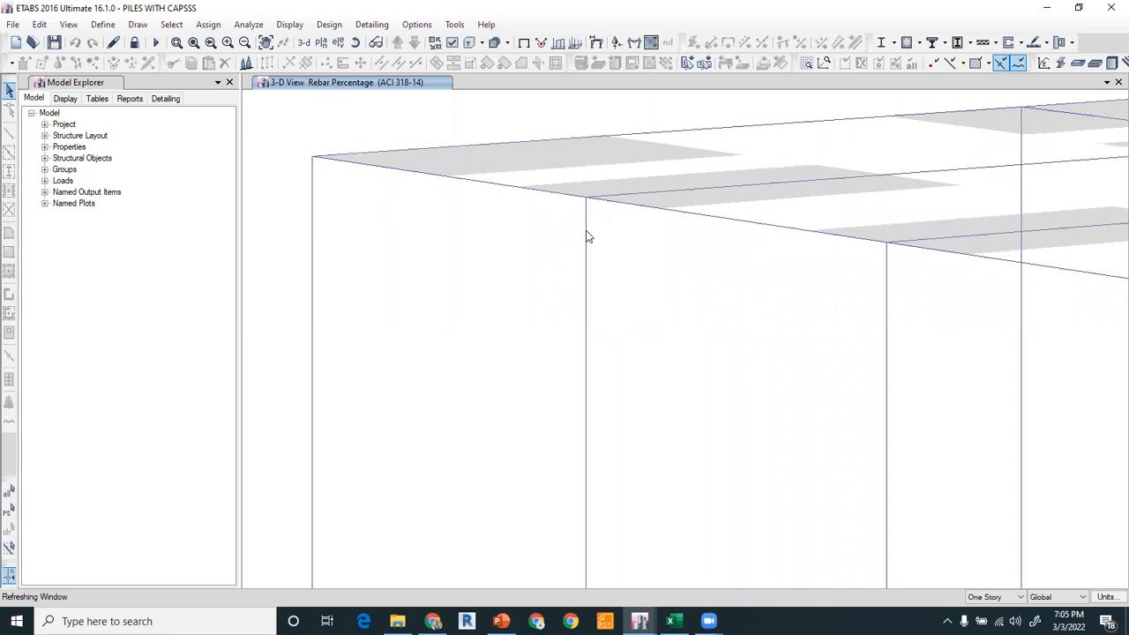
{"action": "left_click", "coordinate": [585, 226]}
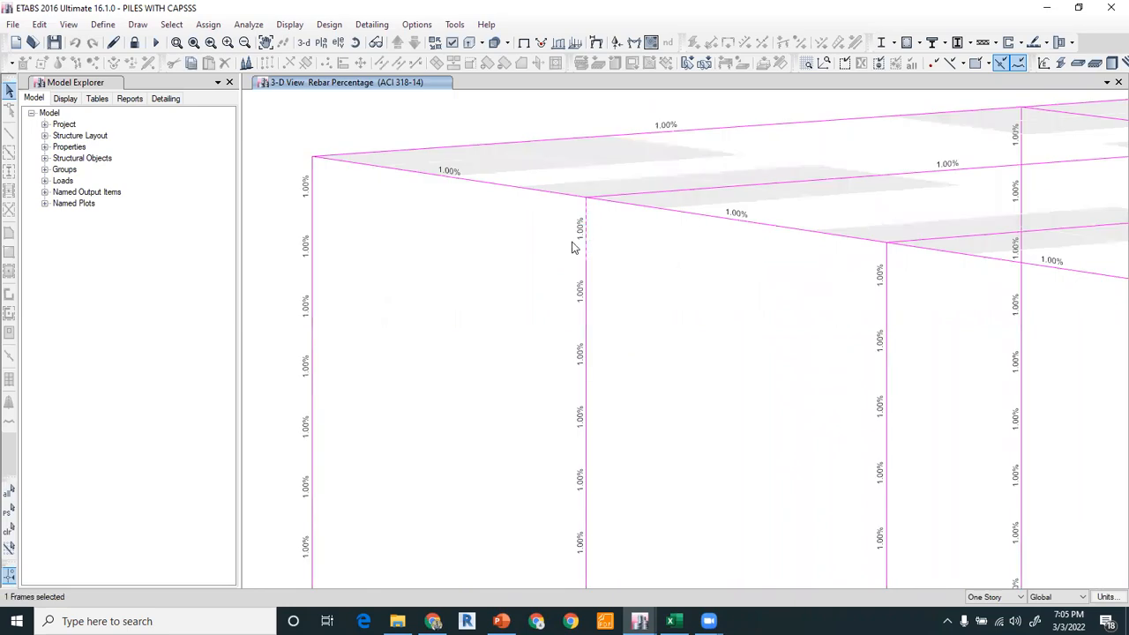
{"action": "right_click", "coordinate": [584, 238]}
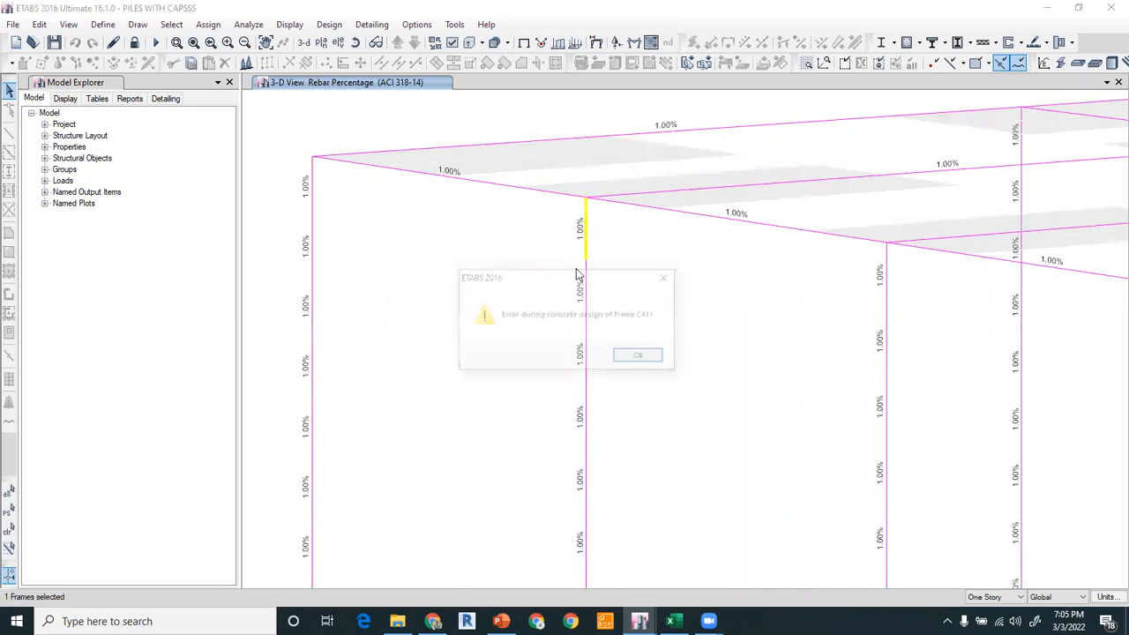
{"action": "left_click", "coordinate": [668, 281]}
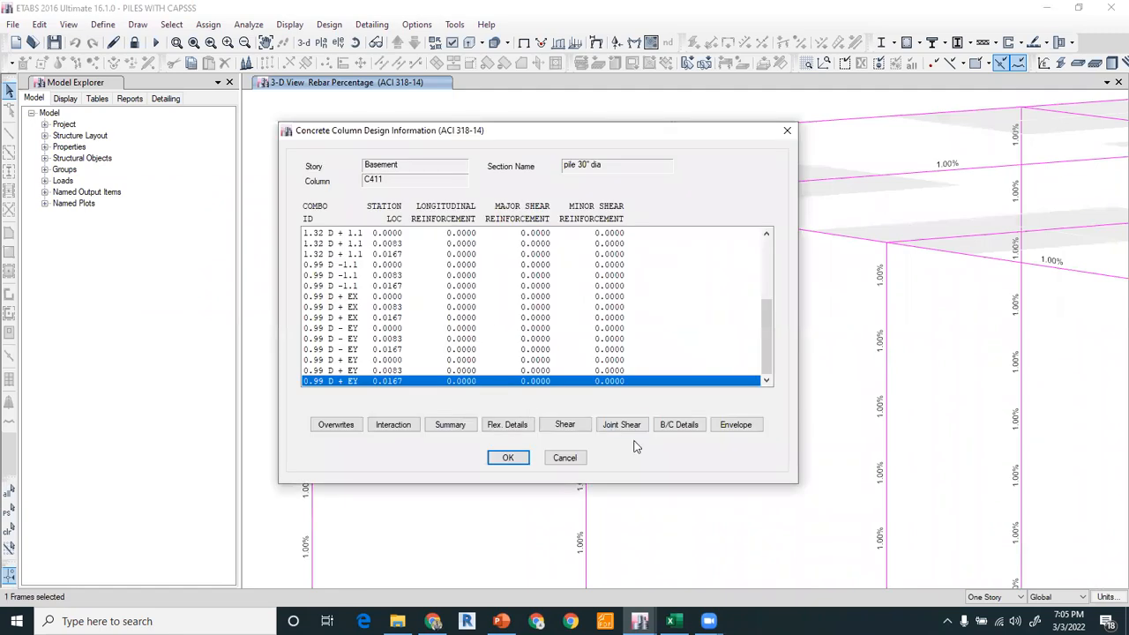
{"action": "left_click", "coordinate": [572, 460]}
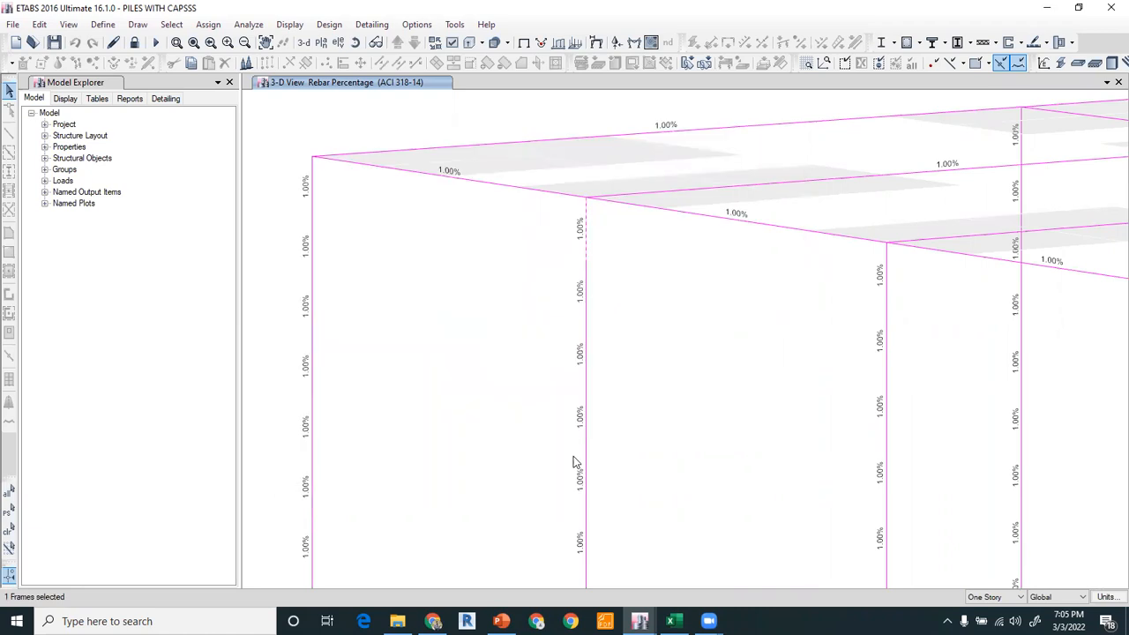
Review the design load combinations selected for concrete frame design.
{"action": "left_click", "coordinate": [907, 42]}
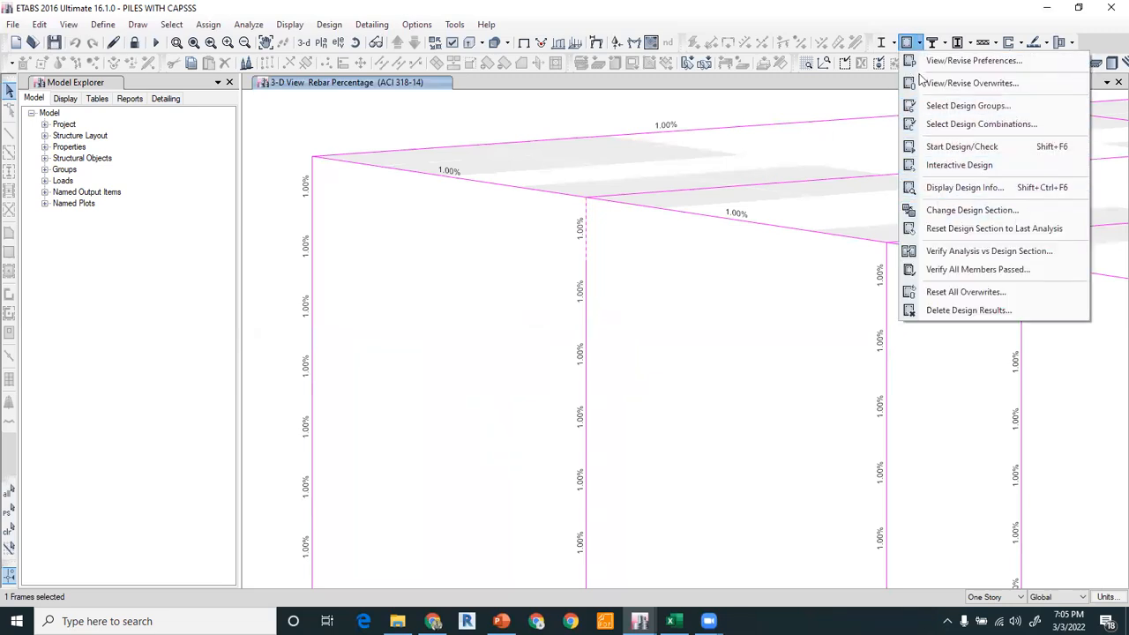
{"action": "left_click", "coordinate": [940, 124]}
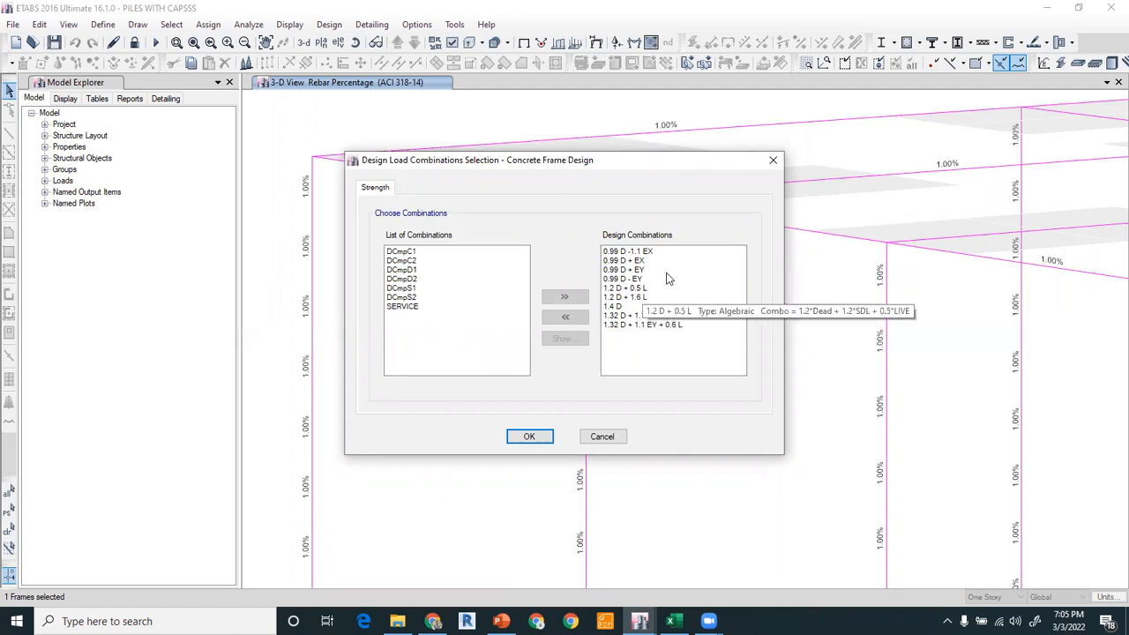
{"action": "left_click", "coordinate": [605, 438]}
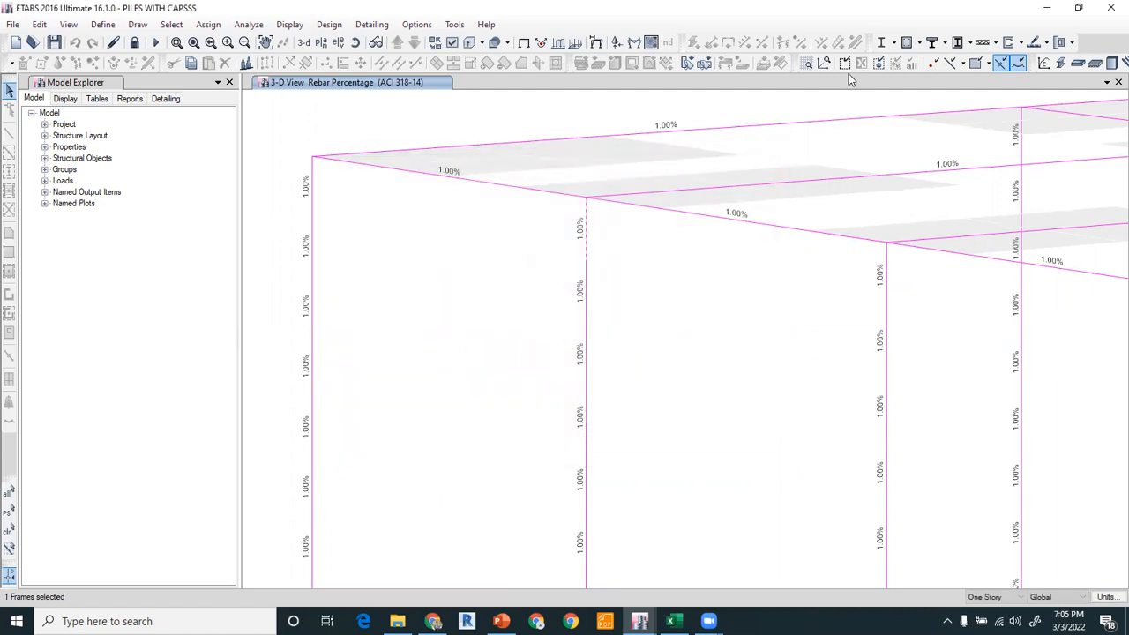
Switch the concrete frame design display to shear reinforcing.
{"action": "left_click", "coordinate": [919, 43]}
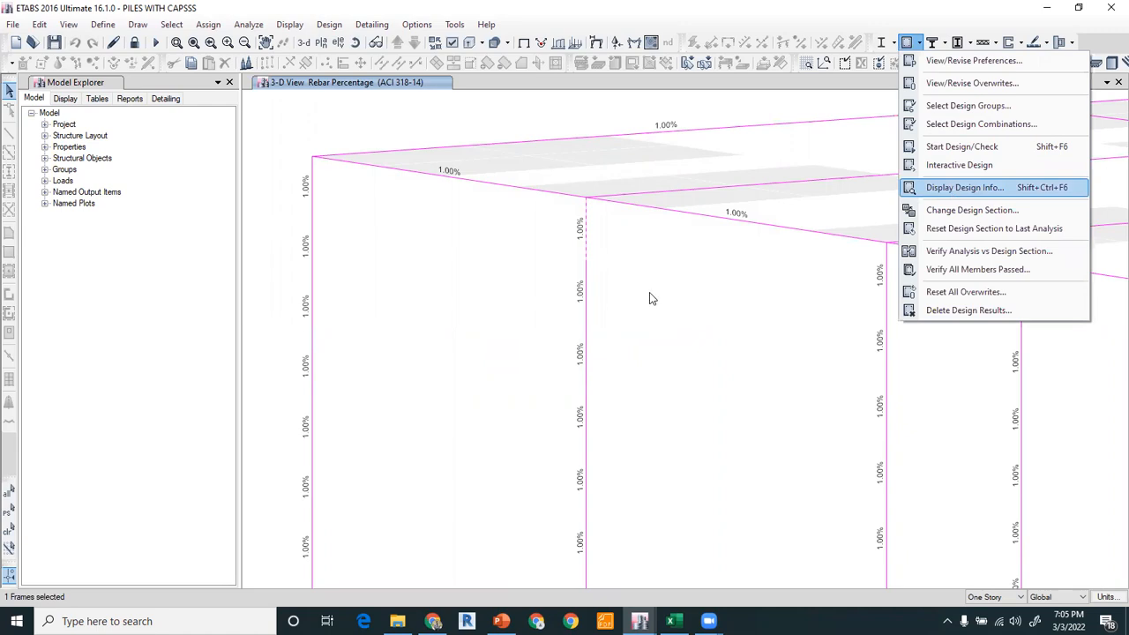
{"action": "left_click", "coordinate": [482, 276]}
{"action": "left_click", "coordinate": [570, 301]}
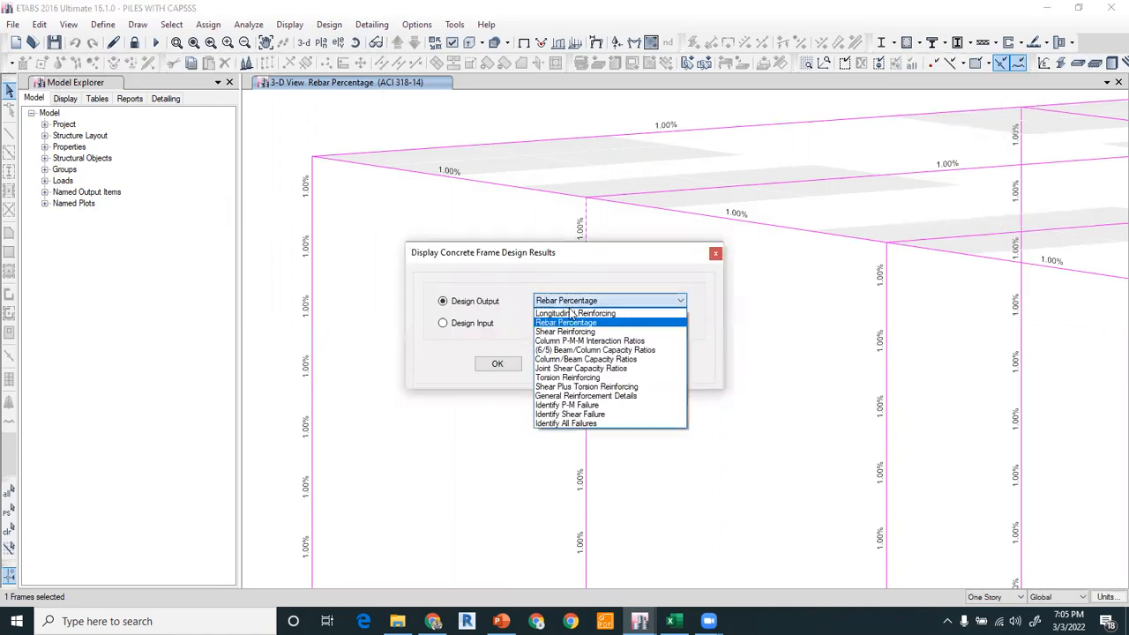
{"action": "left_click", "coordinate": [571, 331]}
{"action": "left_click", "coordinate": [635, 365]}
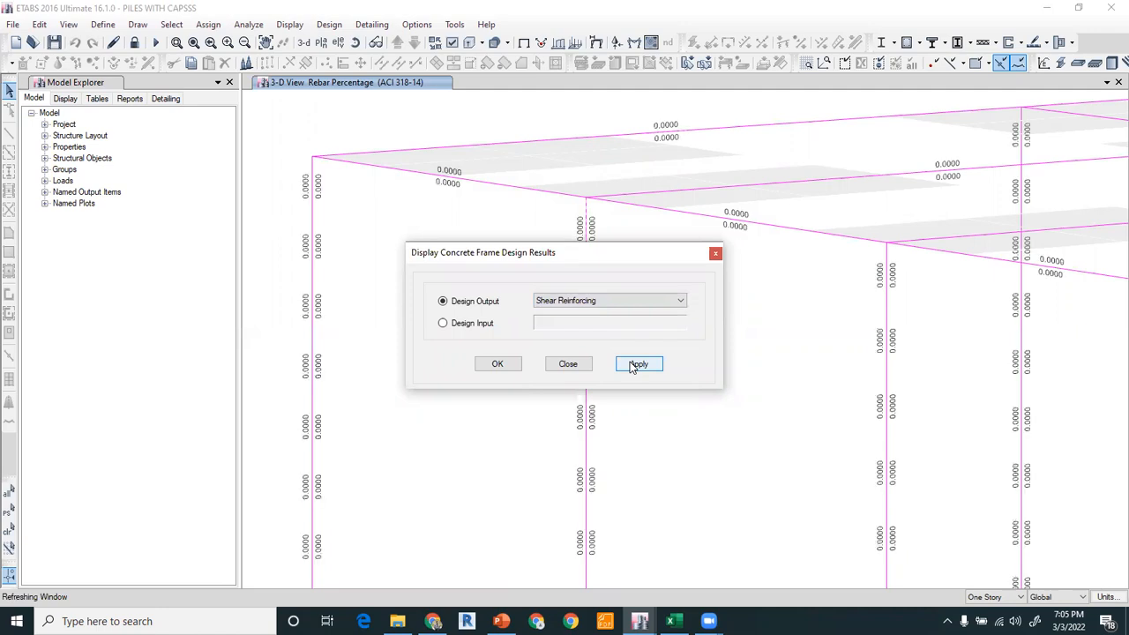
{"action": "left_click_drag", "start_coordinate": [588, 248], "coordinate": [345, 213]}
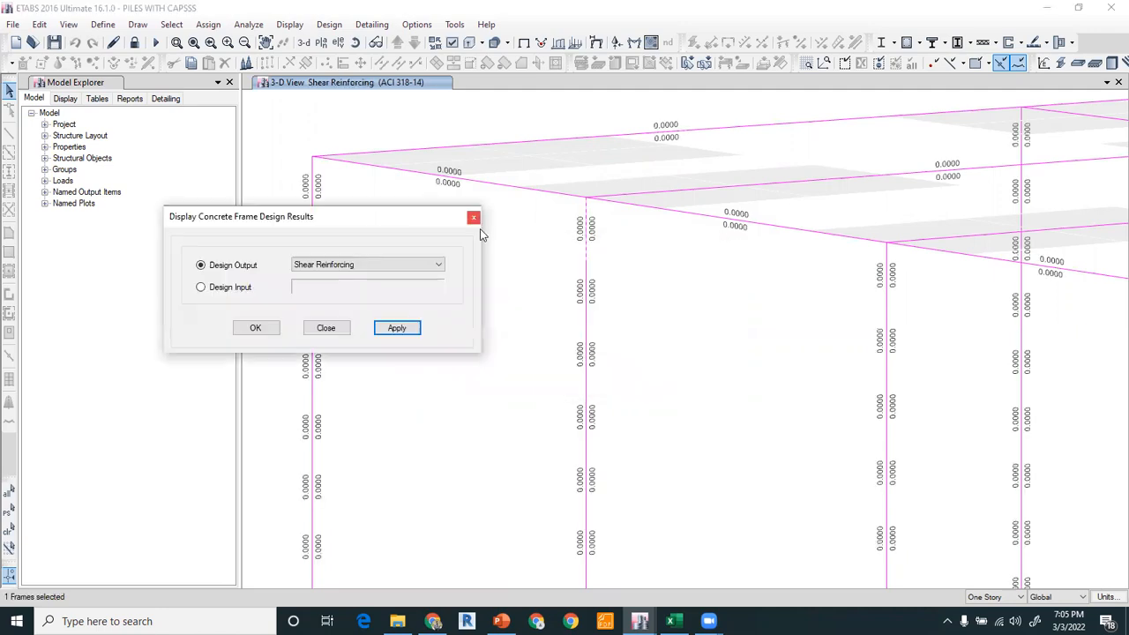
{"action": "left_click", "coordinate": [475, 219]}
Examine the shear reinforcing values on the piles and tie beams.
{"action": "scroll", "coordinate": [503, 283], "scroll_direction": "down", "scroll_amount": 5}
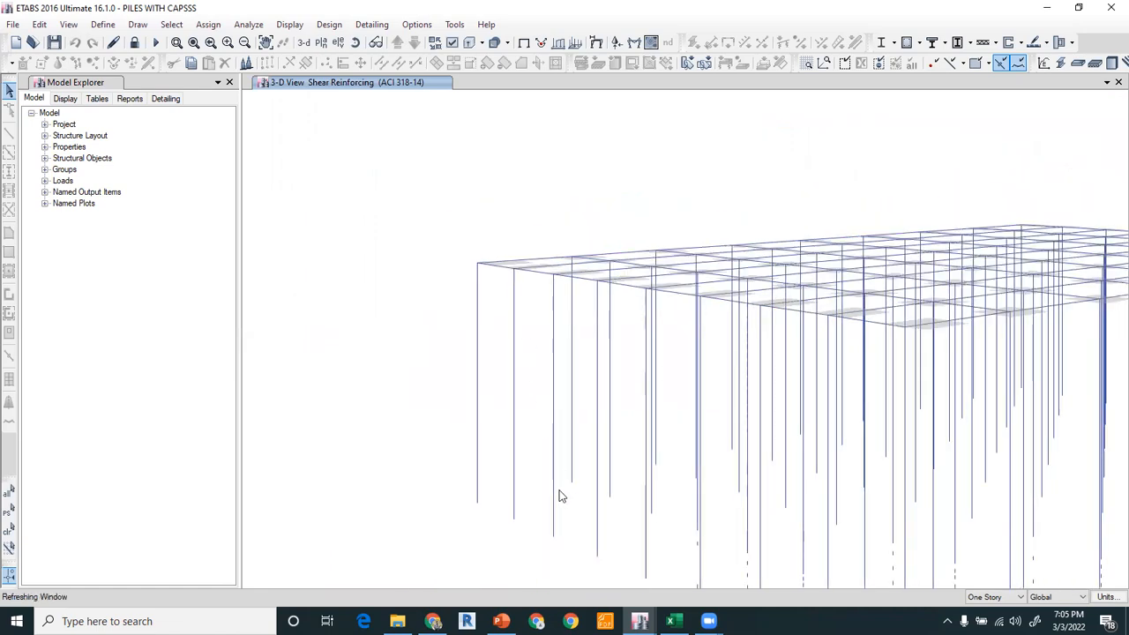
{"action": "left_click", "coordinate": [614, 351]}
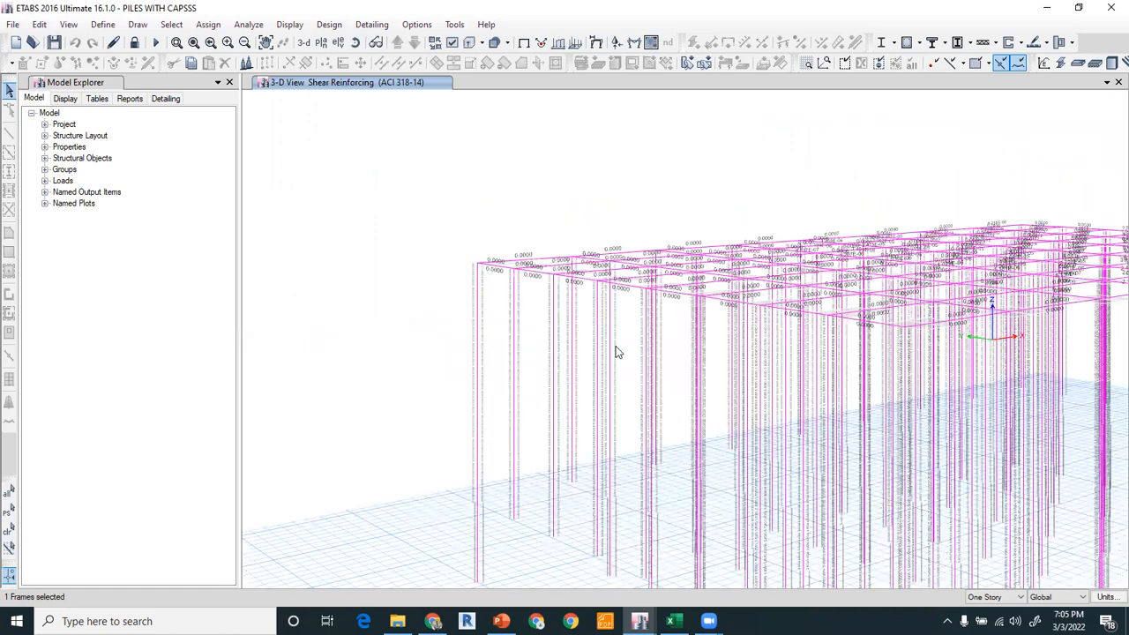
{"action": "scroll", "coordinate": [615, 327], "scroll_direction": "up", "scroll_amount": 5}
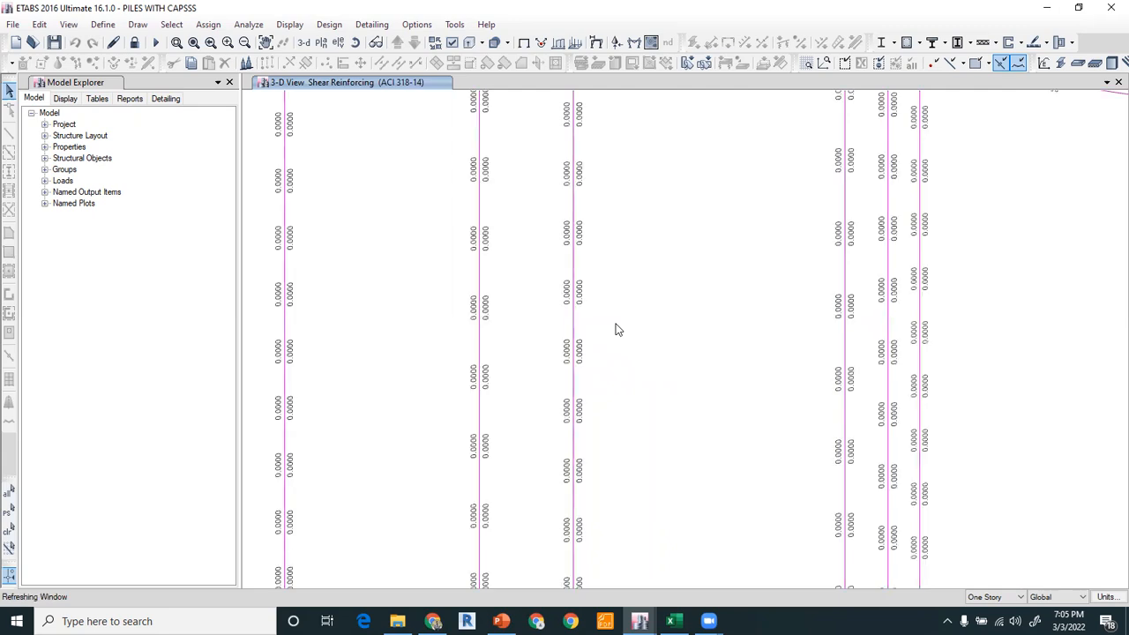
{"action": "scroll", "coordinate": [594, 244], "scroll_direction": "down", "scroll_amount": 3}
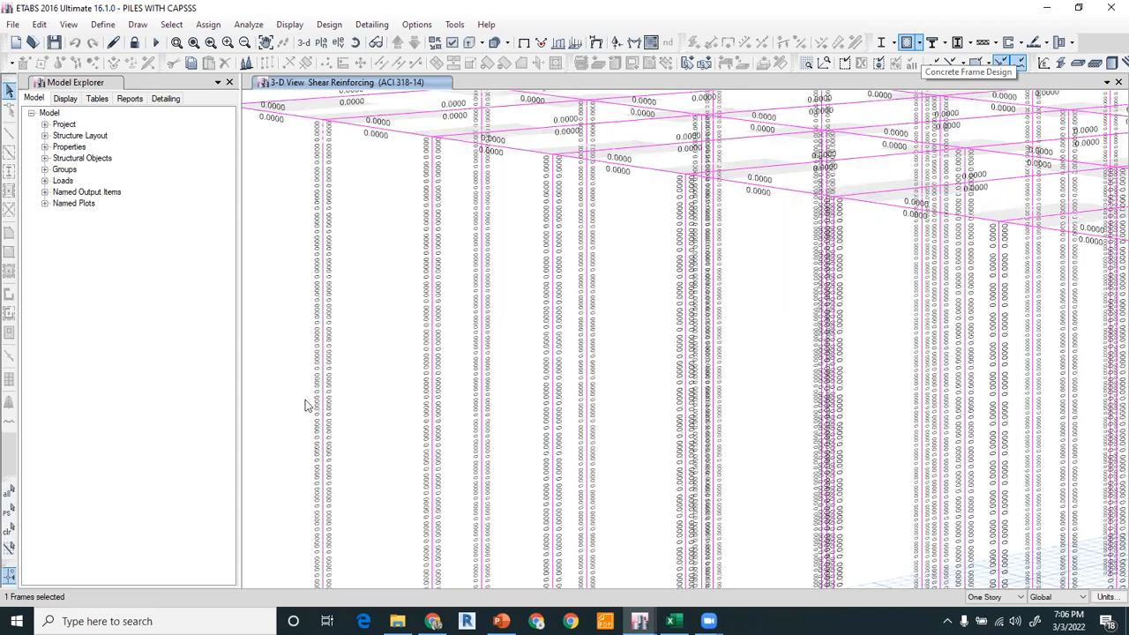
{"action": "scroll", "coordinate": [432, 350], "scroll_direction": "down", "scroll_amount": 5}
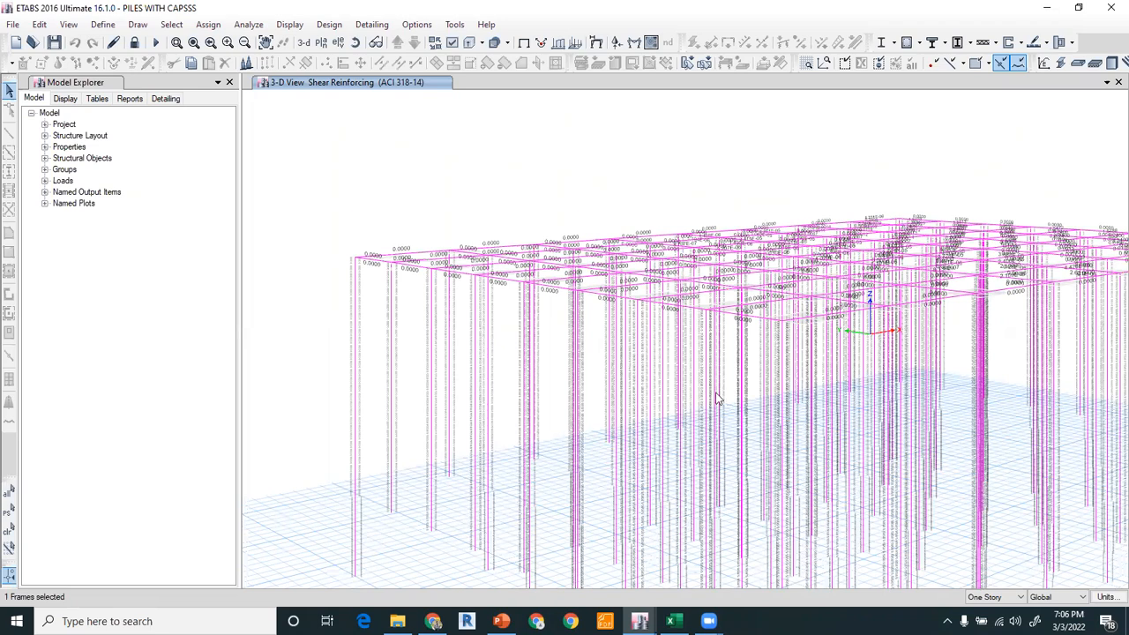
Display the longitudinal reinforcing concrete frame design results and zoom in on the pile and tie beam values.
{"action": "left_click", "coordinate": [918, 42]}
{"action": "left_click", "coordinate": [970, 191]}
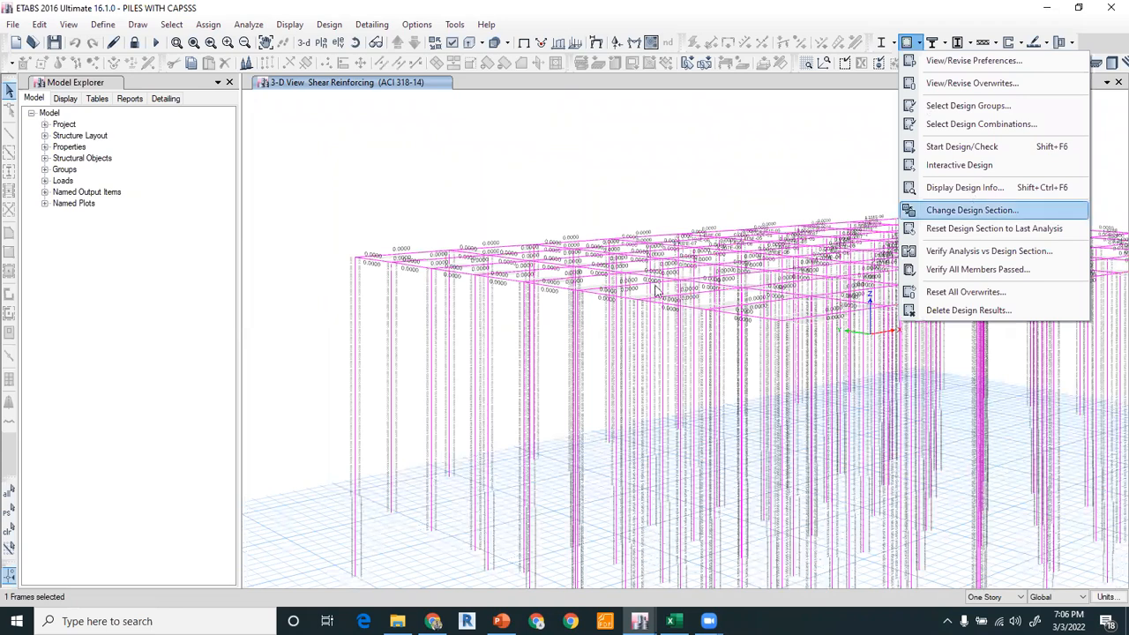
{"action": "left_click", "coordinate": [384, 270]}
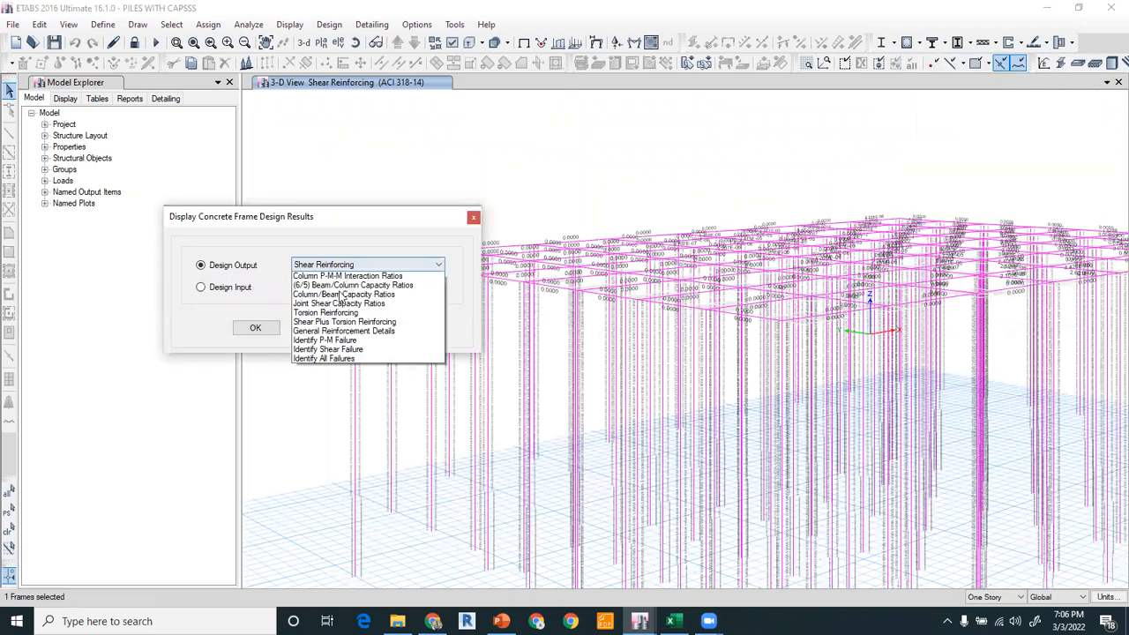
{"action": "left_click", "coordinate": [342, 280]}
{"action": "left_click", "coordinate": [255, 328]}
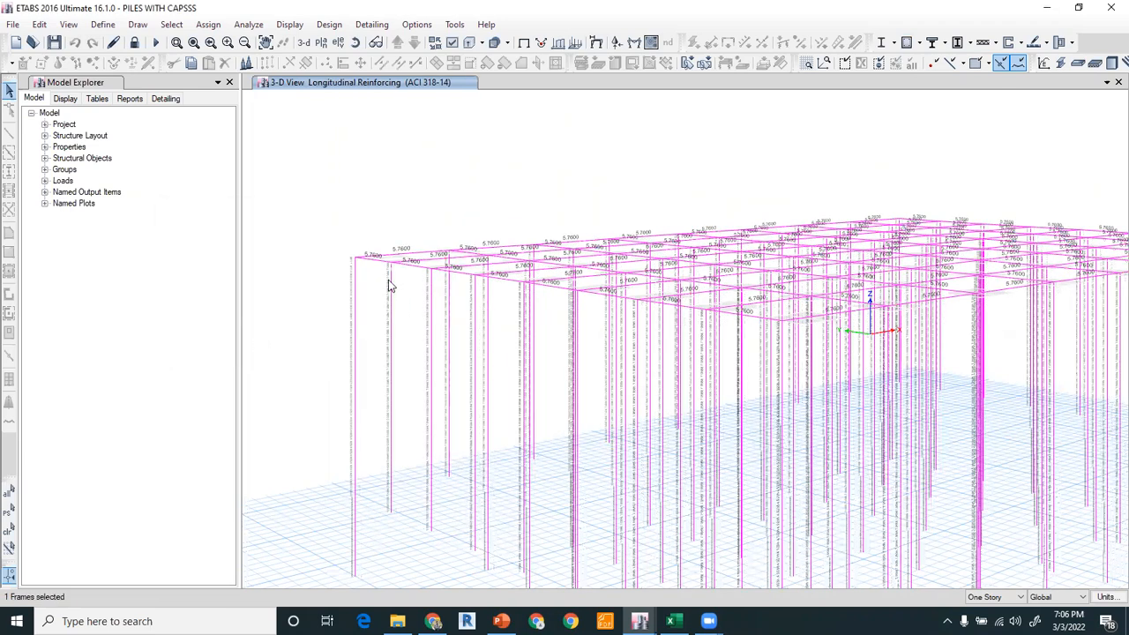
{"action": "scroll", "coordinate": [390, 285], "scroll_direction": "up", "scroll_amount": 5}
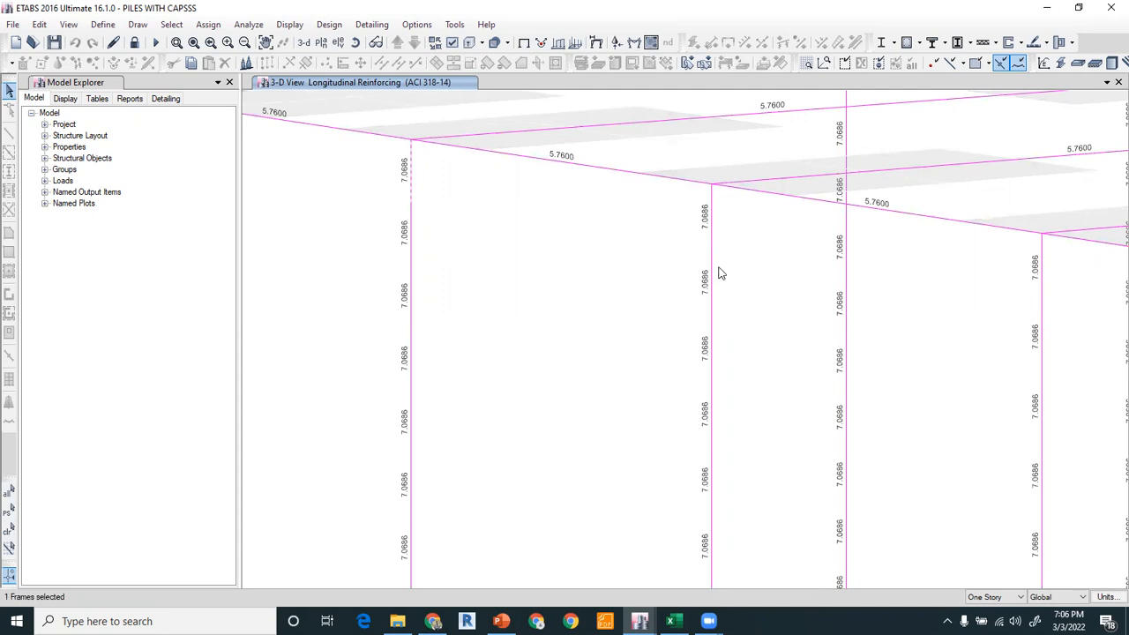
{"action": "scroll", "coordinate": [719, 274], "scroll_direction": "down", "scroll_amount": 3}
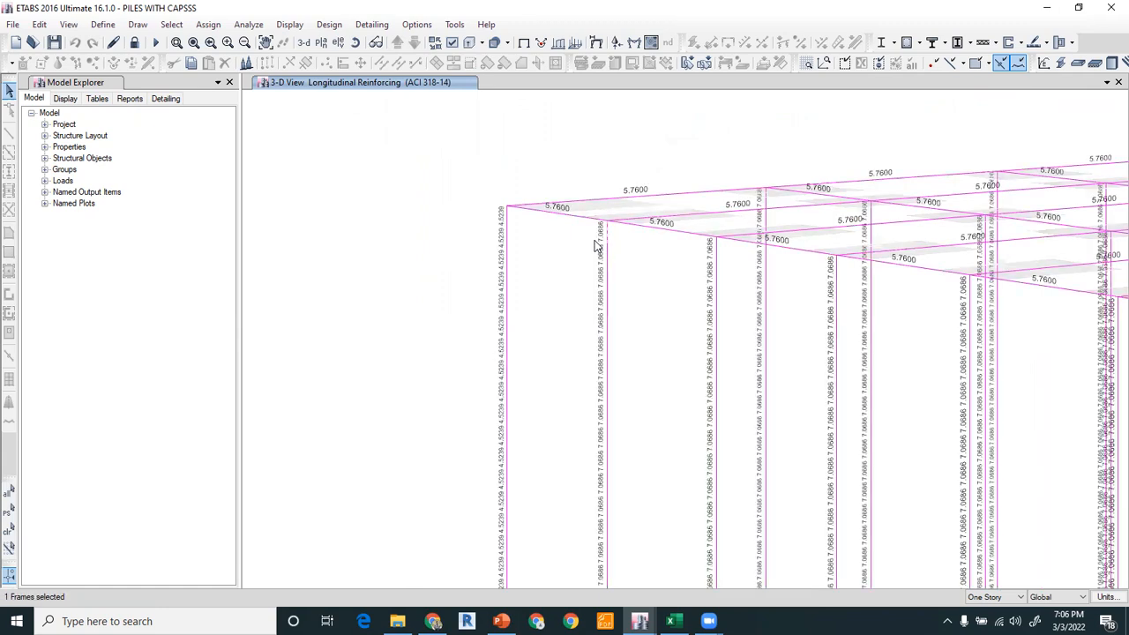
{"action": "scroll", "coordinate": [608, 251], "scroll_direction": "up", "scroll_amount": 2}
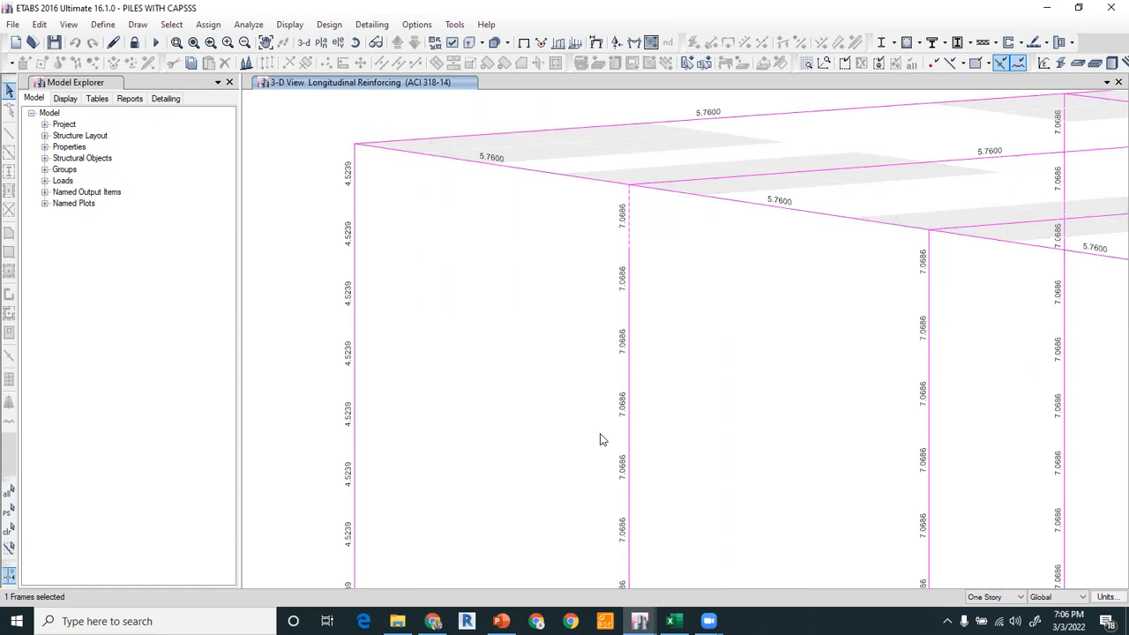
Switch to PowerPoint and open slide 10 on piles reinforcement.
{"action": "left_click", "coordinate": [502, 621]}
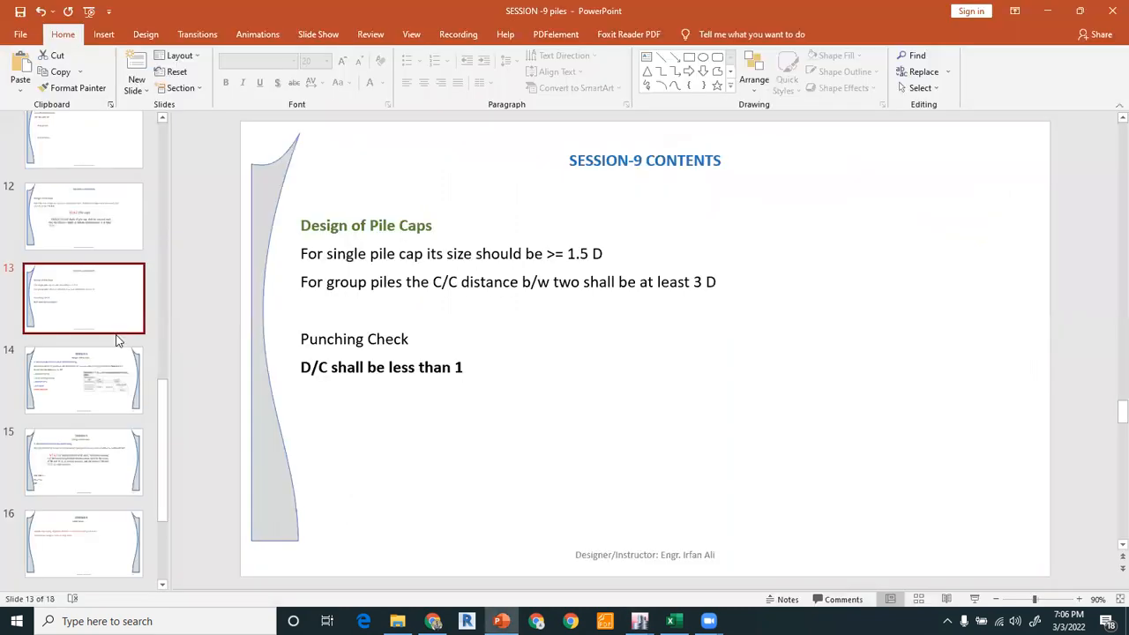
{"action": "scroll", "coordinate": [113, 320], "scroll_direction": "up", "scroll_amount": 3}
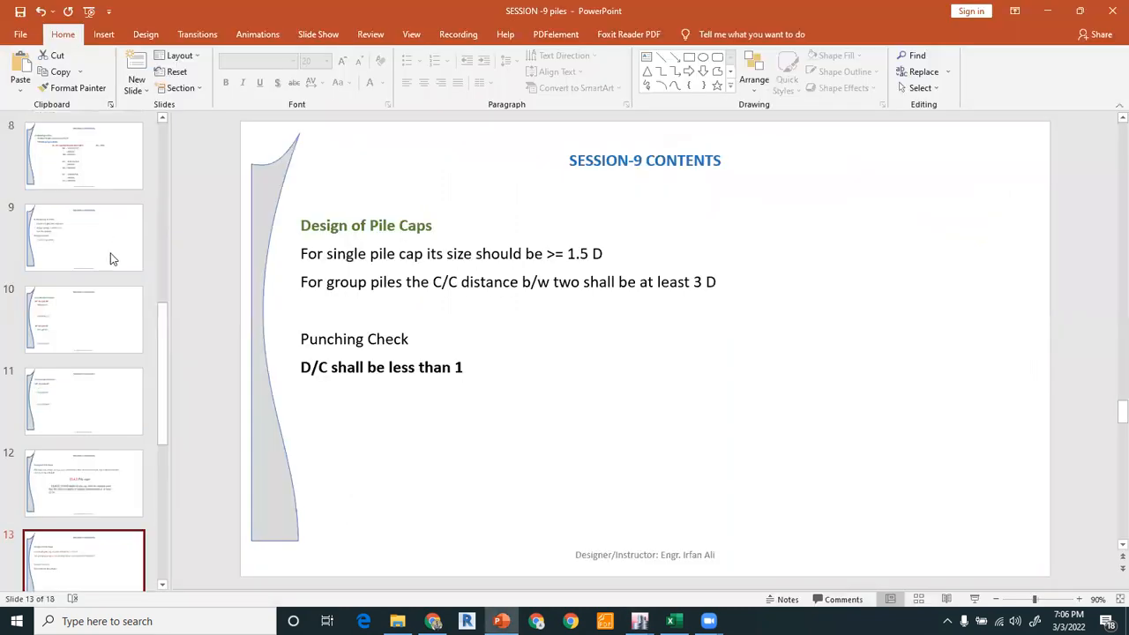
{"action": "left_click", "coordinate": [111, 255]}
{"action": "left_click", "coordinate": [110, 308]}
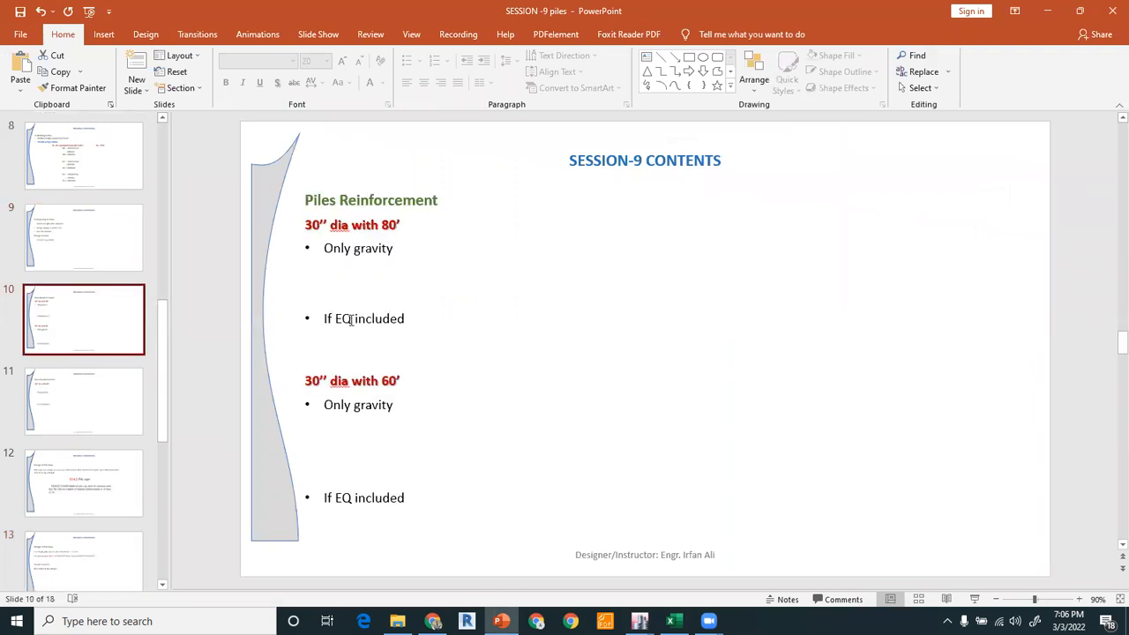
Delete the first 'Only gravity' bullet under 30'' dia with 80' and start typing As on a new line.
{"action": "left_click", "coordinate": [379, 267]}
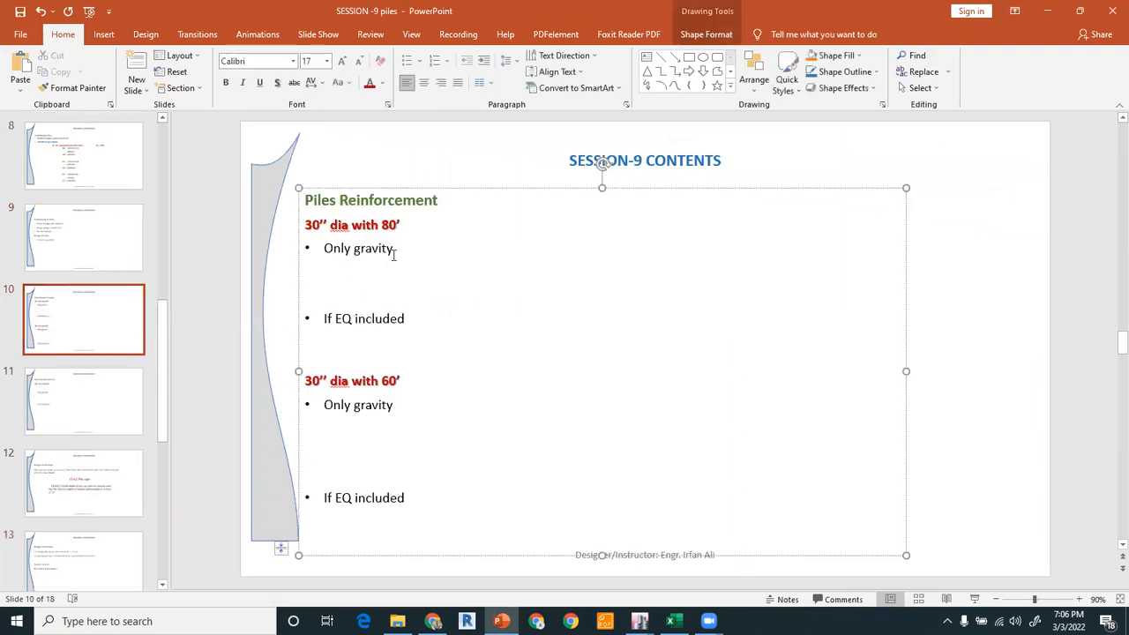
{"action": "left_click", "coordinate": [305, 251]}
{"action": "key", "text": "Delete"}
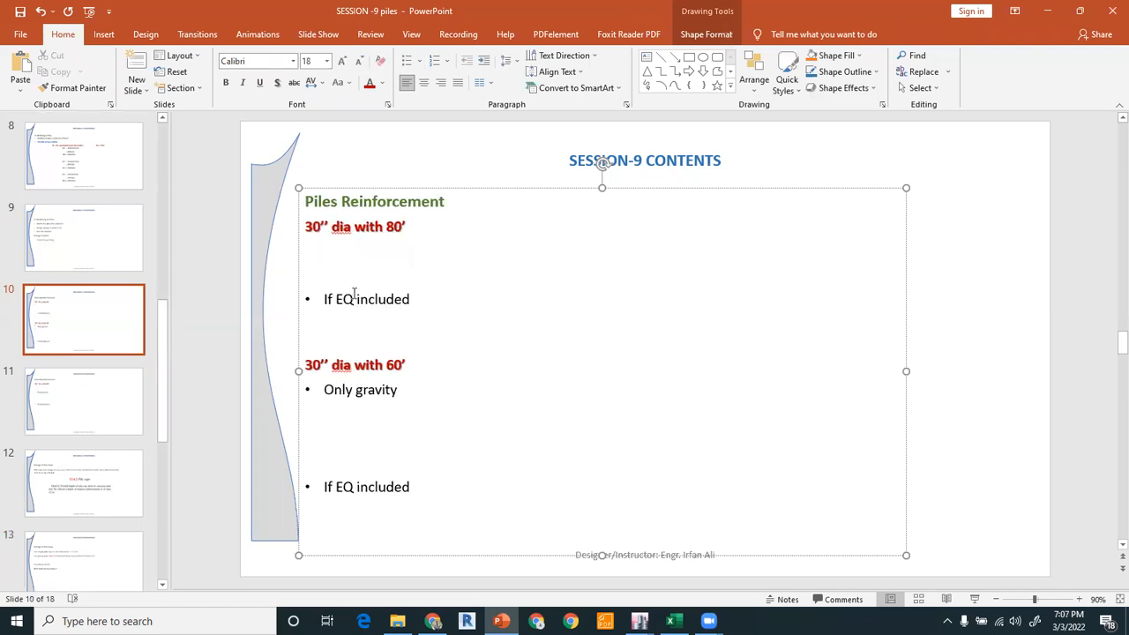
{"action": "key", "text": "BackSpace"}
{"action": "type", "text": "aS"}
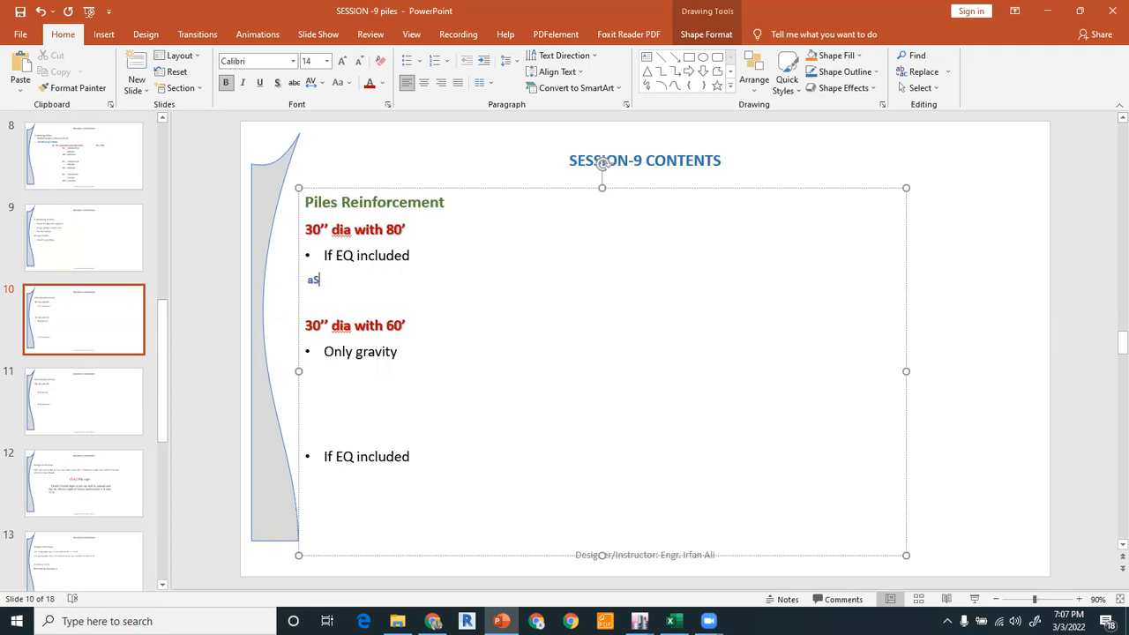
{"action": "type", "text": "s"}
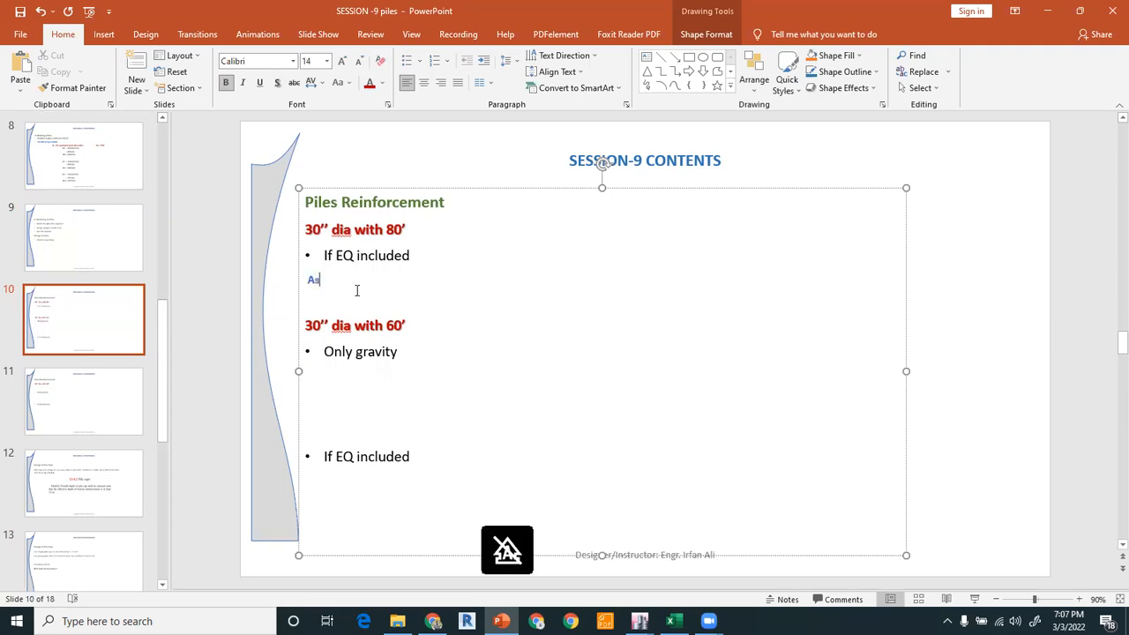